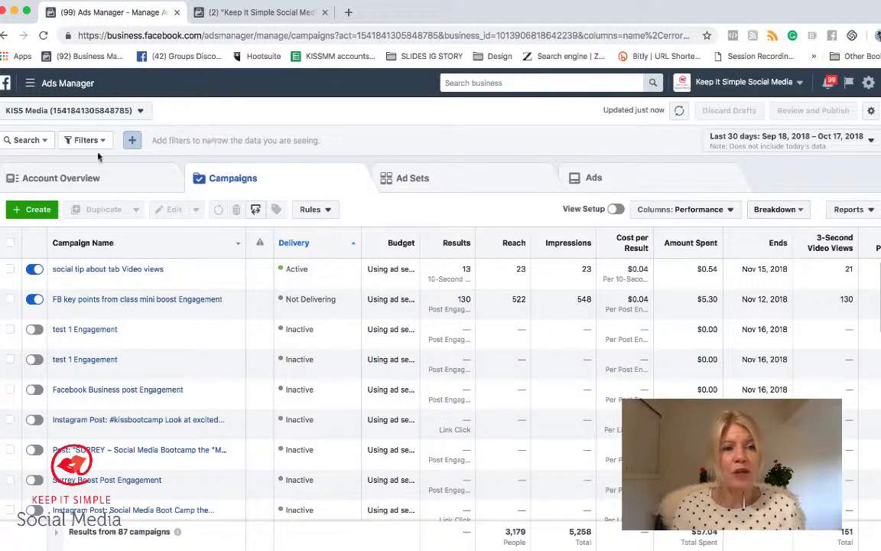
- Review the account overview, try the October 1 to 18, 2018 date range, and set it back to Last 30 days
{"action": "left_click", "coordinate": [76, 180]}
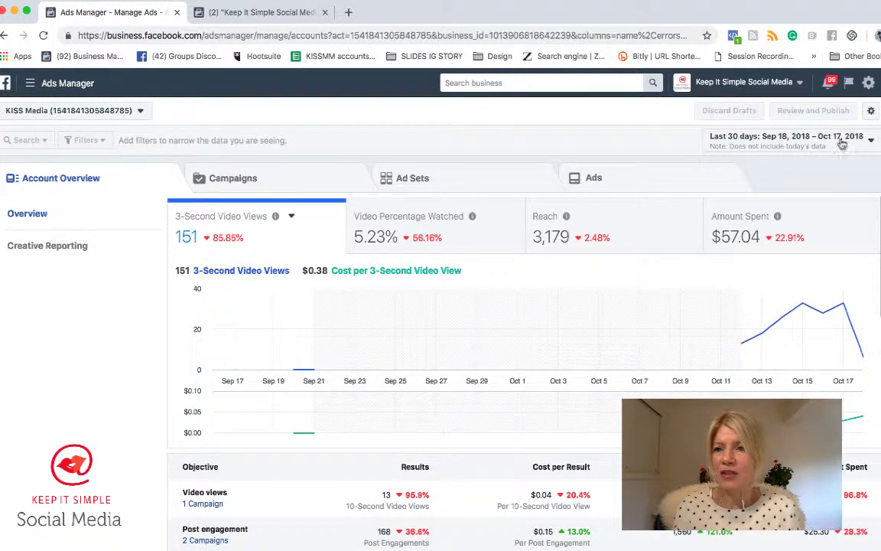
{"action": "left_click", "coordinate": [871, 142]}
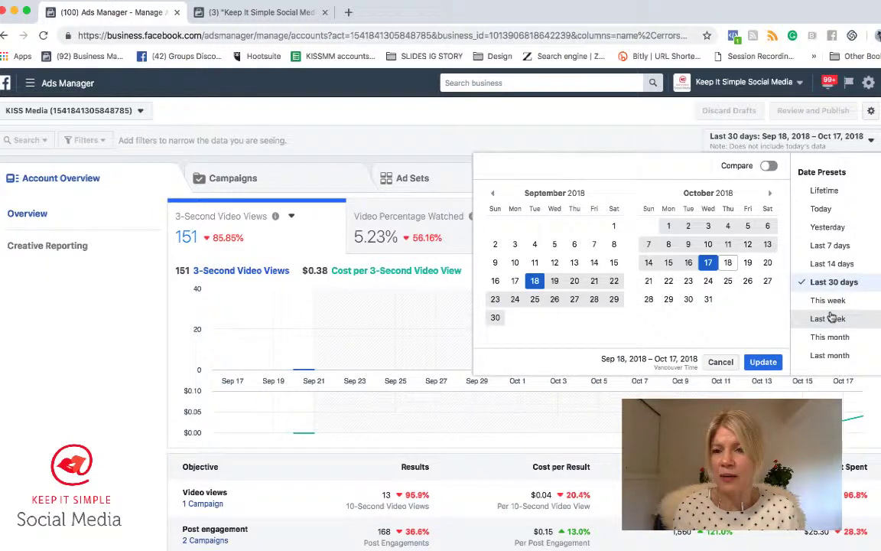
{"action": "left_click", "coordinate": [669, 226]}
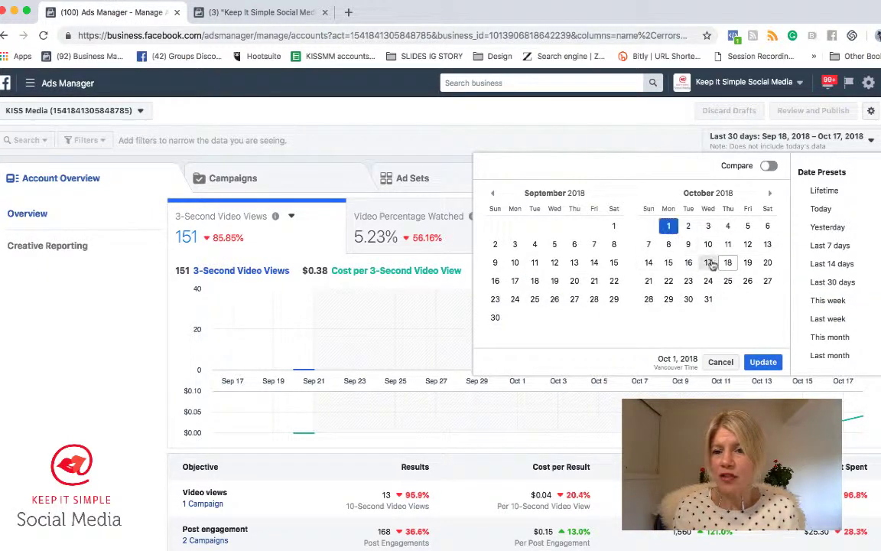
{"action": "left_click", "coordinate": [726, 263]}
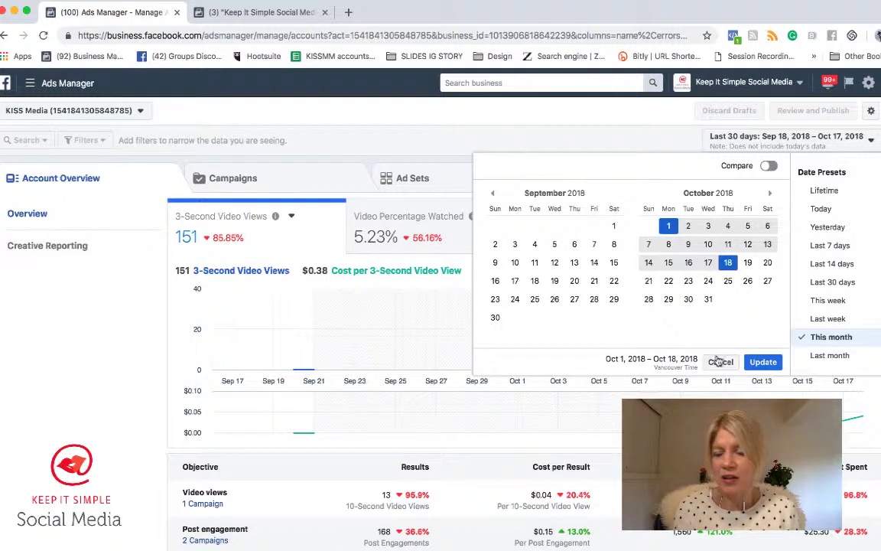
{"action": "left_click", "coordinate": [825, 282]}
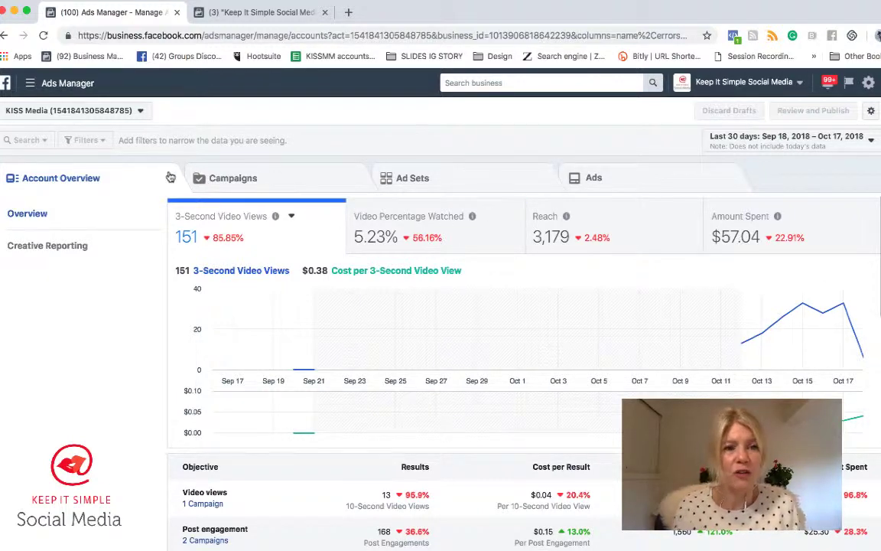
- Return to the campaigns list and start creating a new campaign
{"action": "left_click", "coordinate": [249, 178]}
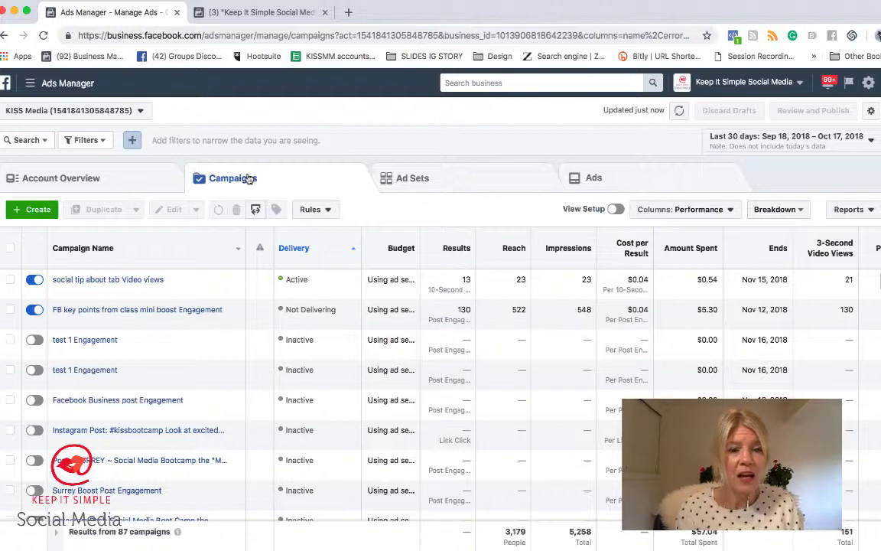
{"action": "left_click", "coordinate": [37, 211]}
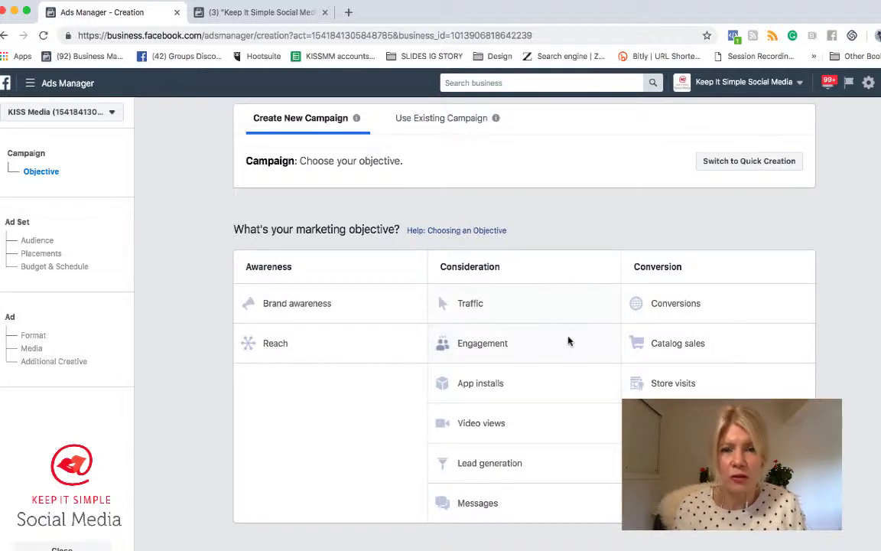
{"action": "scroll", "coordinate": [568, 341], "scroll_direction": "down", "scroll_amount": 1}
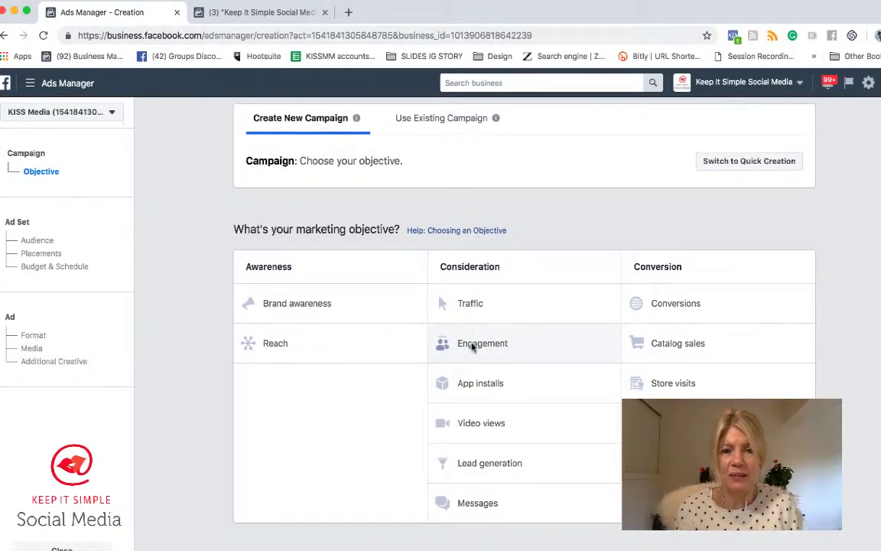
- Examine the event photo post and its boost option on the Keep It Simple Social Media page, and return to campaign creation
{"action": "left_click", "coordinate": [267, 13]}
{"action": "scroll", "coordinate": [423, 280], "scroll_direction": "down", "scroll_amount": 5}
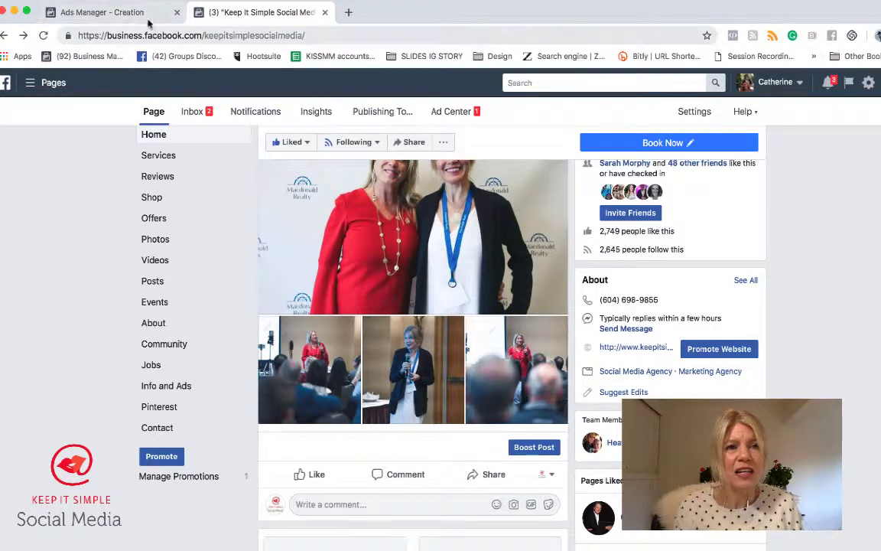
{"action": "left_click", "coordinate": [115, 12]}
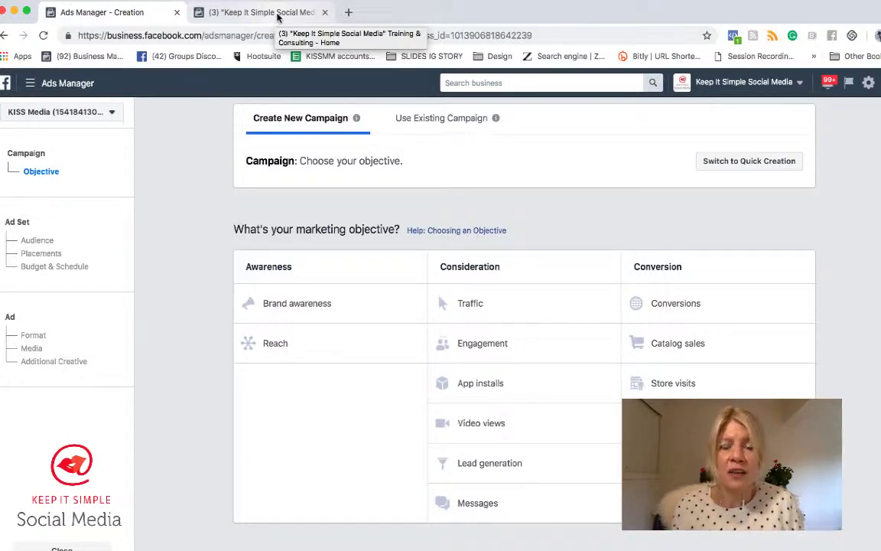
{"action": "left_click", "coordinate": [278, 14]}
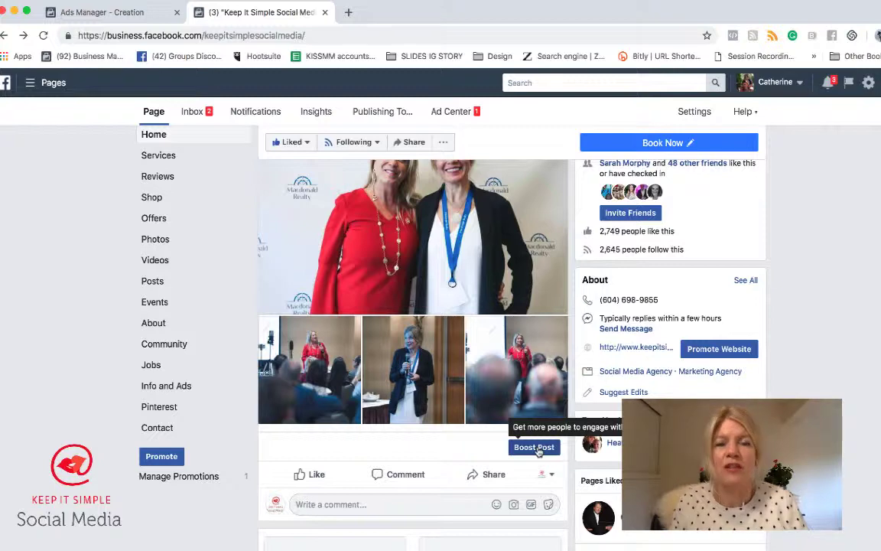
{"action": "left_click", "coordinate": [112, 13]}
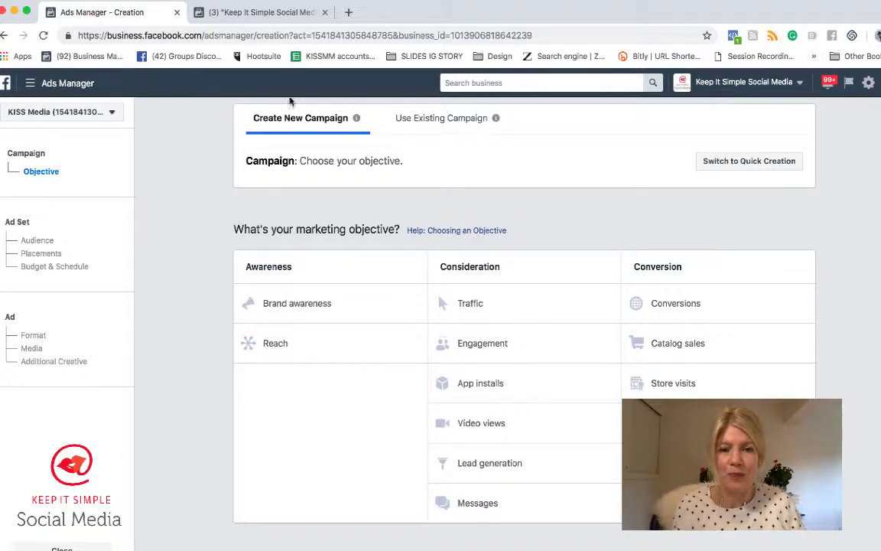
- Choose the Engagement marketing objective and name the campaign "event macdonald Engagement"
{"action": "left_click", "coordinate": [482, 345]}
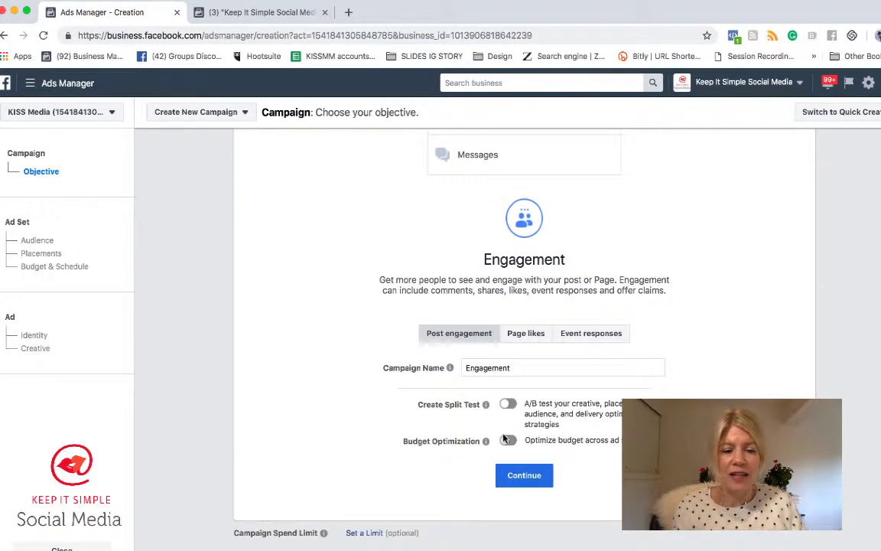
{"action": "key", "text": "XF86MonBrightnessDown"}
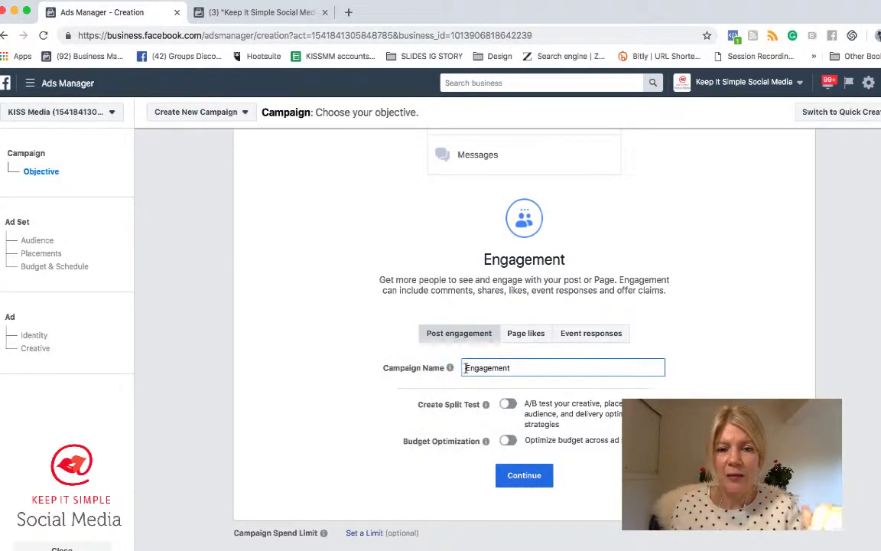
{"action": "mouse_move", "coordinate": [450, 368]}
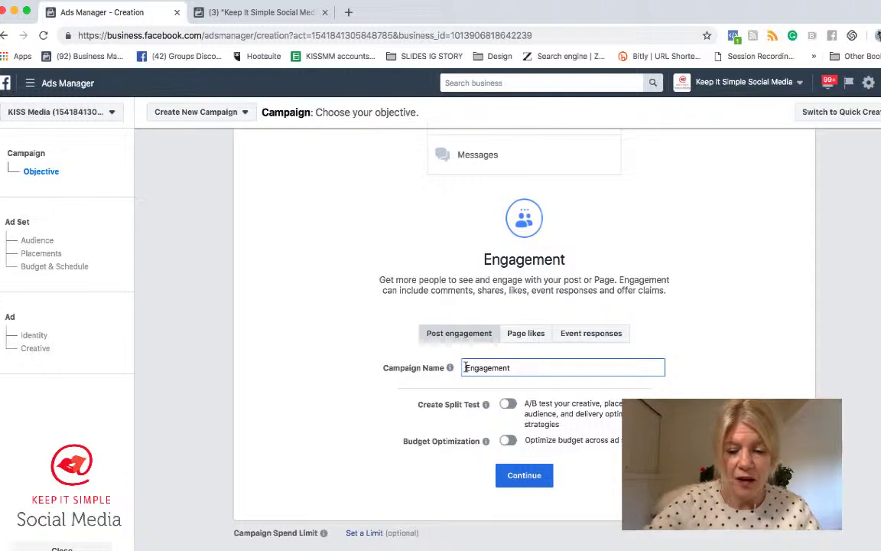
{"action": "type", "text": "events "}
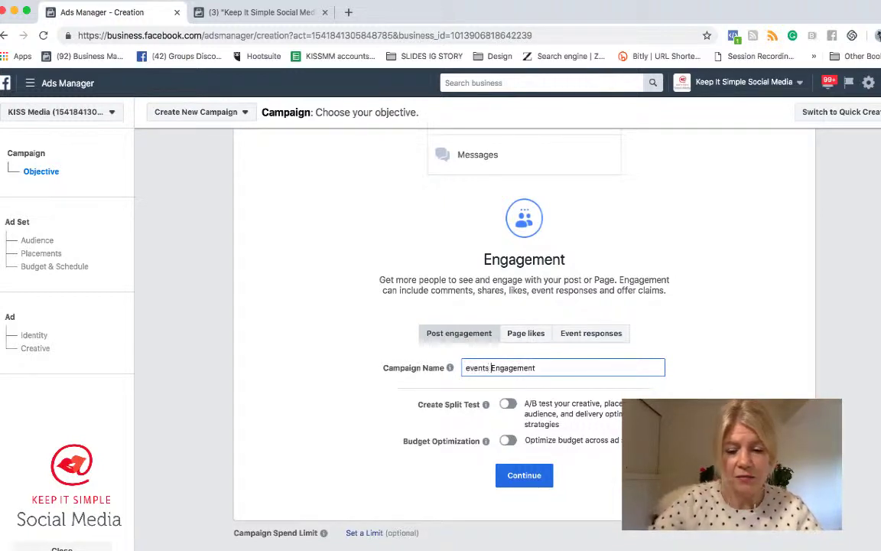
{"action": "type", "text": " macc"}
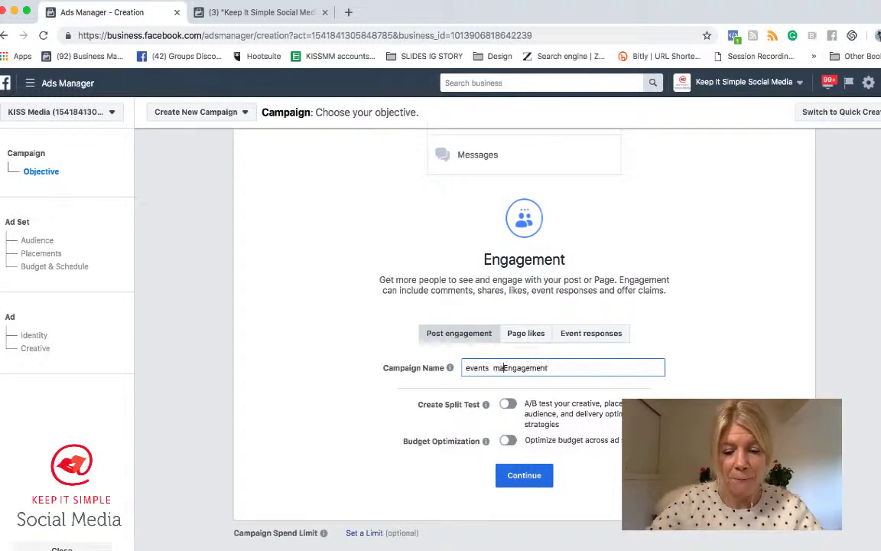
{"action": "type", "text": "onald"}
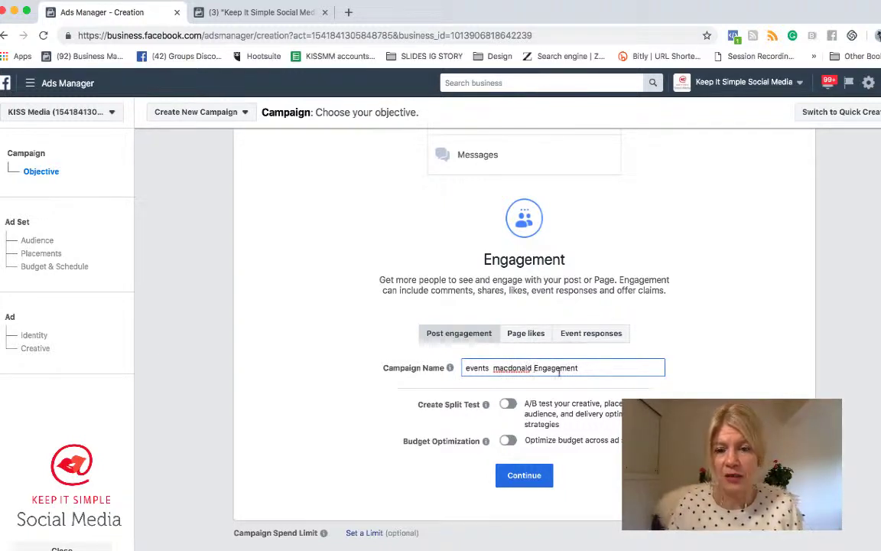
{"action": "left_click", "coordinate": [486, 368]}
{"action": "key", "text": "BackSpace"}
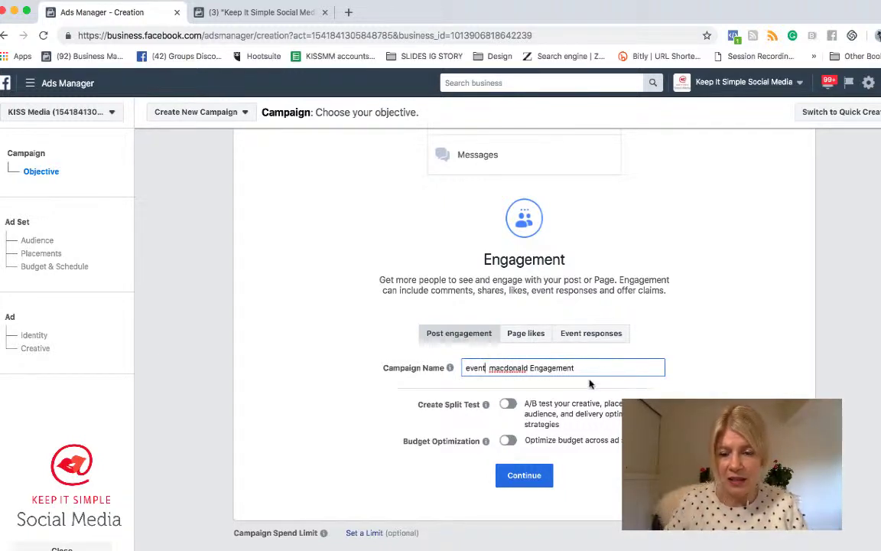
- Continue to the ad set and reuse the campaign name "event macdonald Engagement" as the ad set name
{"action": "left_click_drag", "start_coordinate": [574, 367], "coordinate": [461, 369]}
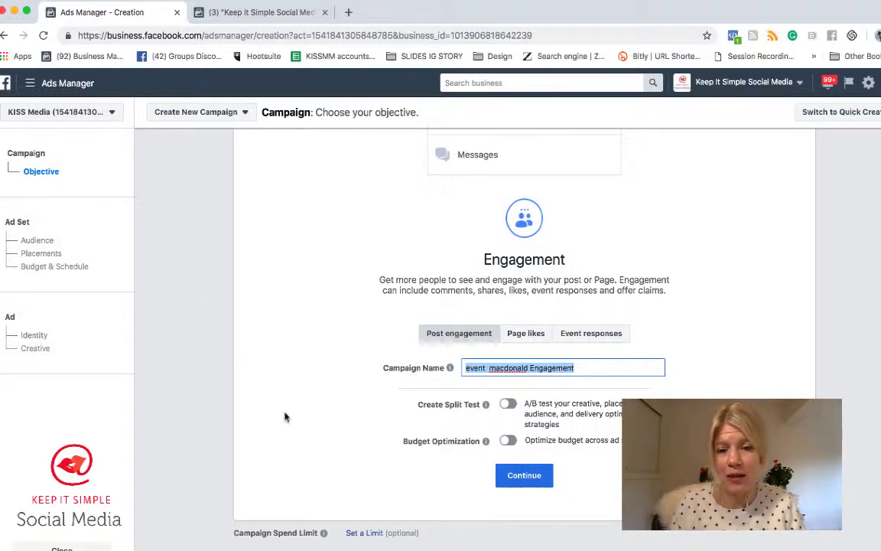
{"action": "mouse_move", "coordinate": [473, 445]}
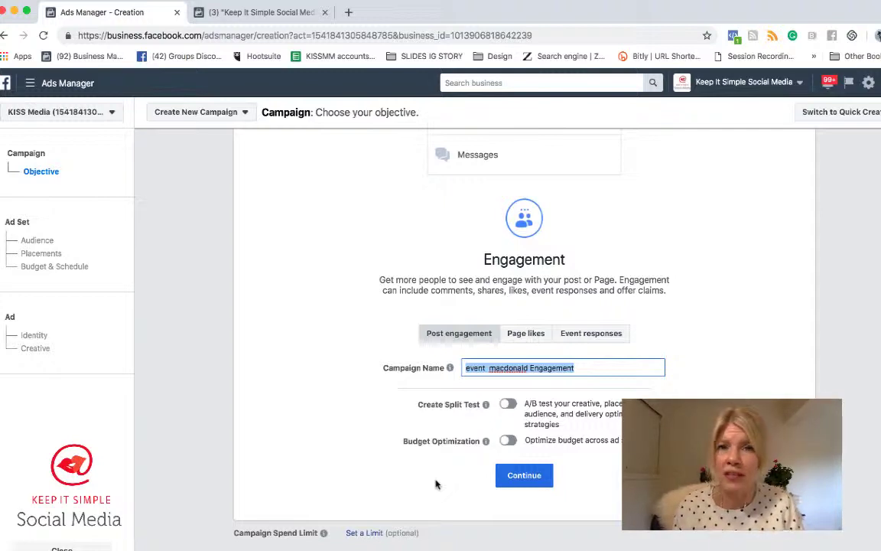
{"action": "left_click", "coordinate": [525, 476]}
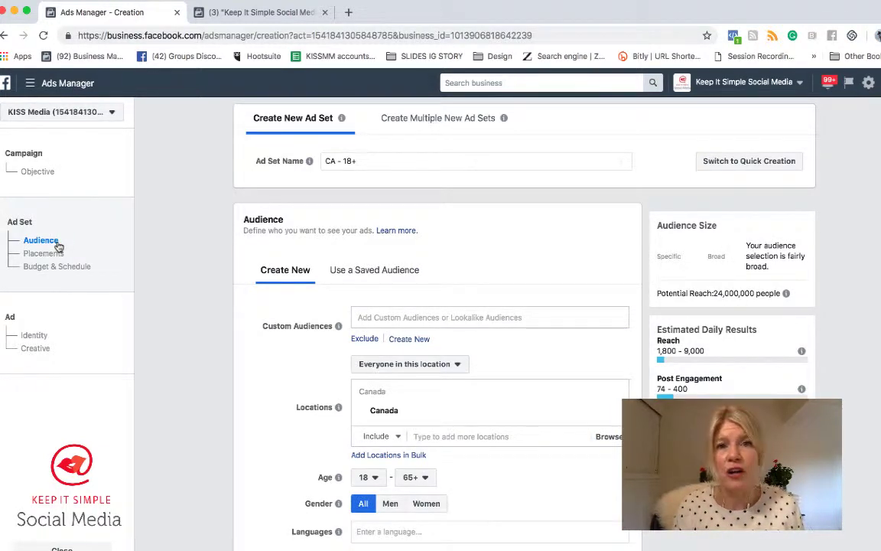
{"action": "left_click", "coordinate": [374, 161]}
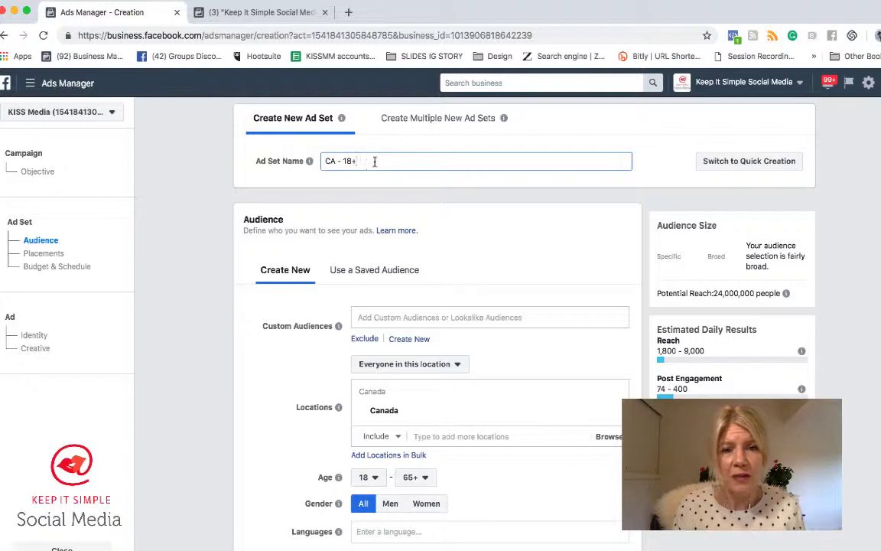
{"action": "mouse_move", "coordinate": [313, 161]}
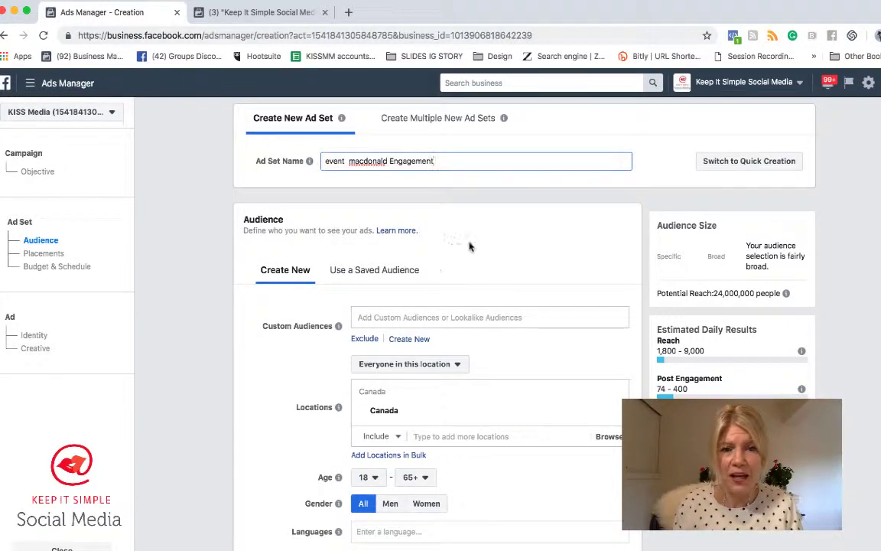
- Check the Macdonald Realty thank-you post on the Facebook page and set the audience location to Vancouver, British Columbia, Canada
{"action": "scroll", "coordinate": [482, 259], "scroll_direction": "down", "scroll_amount": 2}
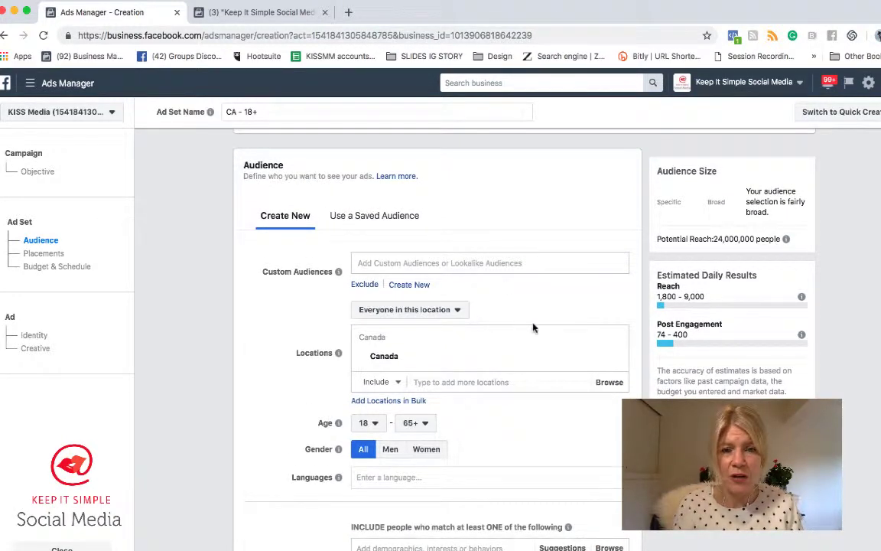
{"action": "scroll", "coordinate": [534, 327], "scroll_direction": "down", "scroll_amount": 1}
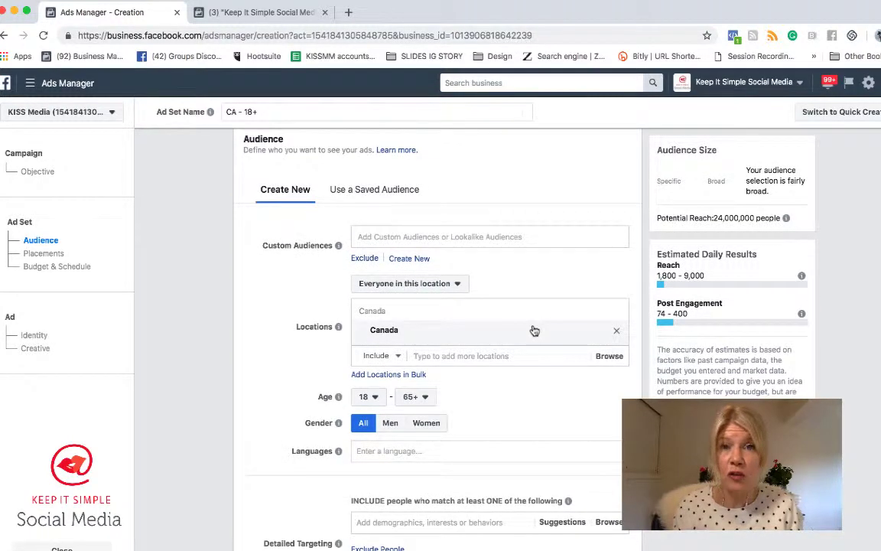
{"action": "scroll", "coordinate": [543, 364], "scroll_direction": "down", "scroll_amount": 1}
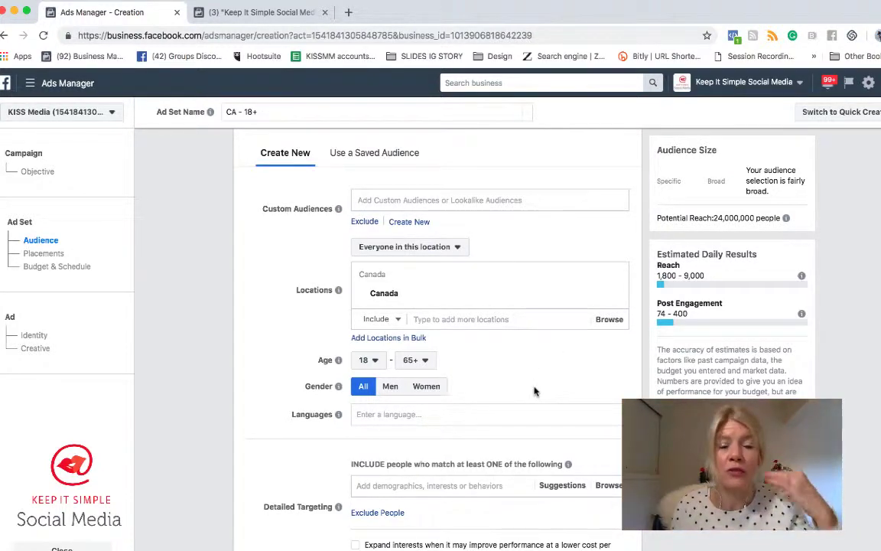
{"action": "left_click", "coordinate": [435, 321]}
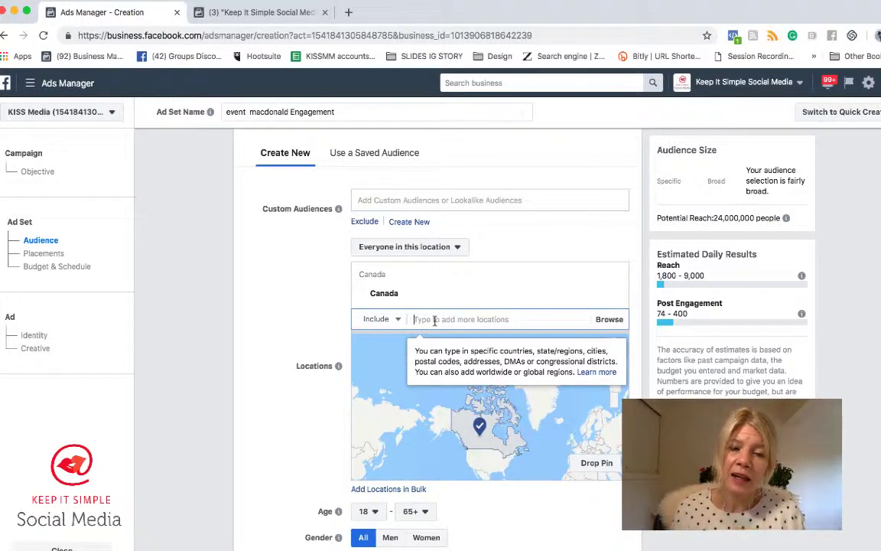
{"action": "left_click", "coordinate": [251, 12]}
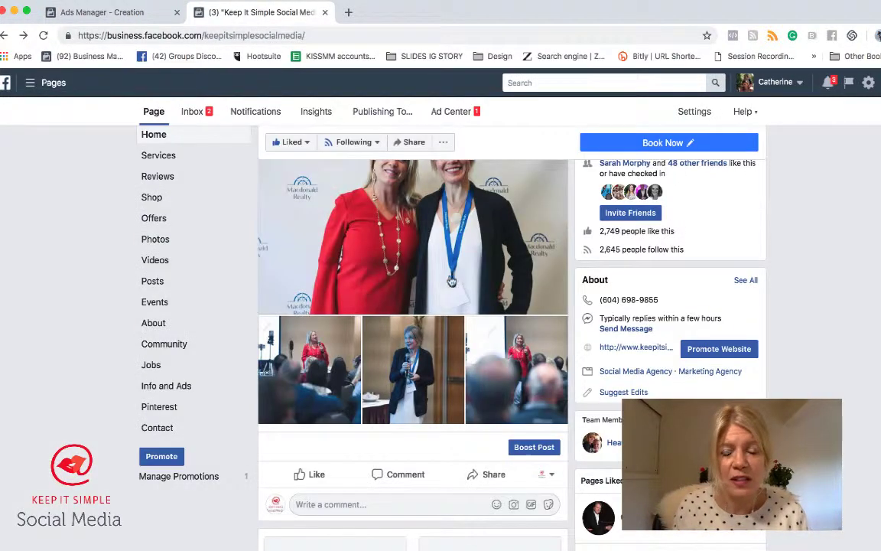
{"action": "scroll", "coordinate": [451, 281], "scroll_direction": "up", "scroll_amount": 10}
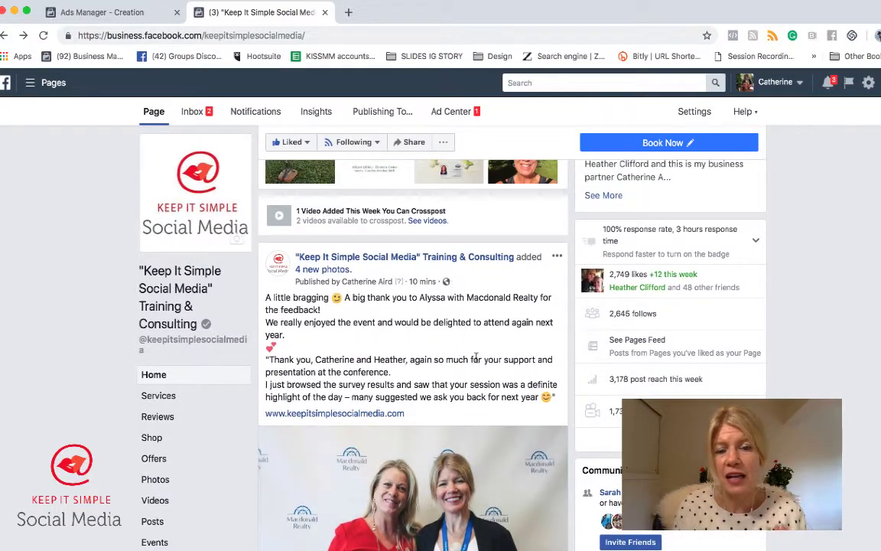
{"action": "scroll", "coordinate": [476, 358], "scroll_direction": "down", "scroll_amount": 5}
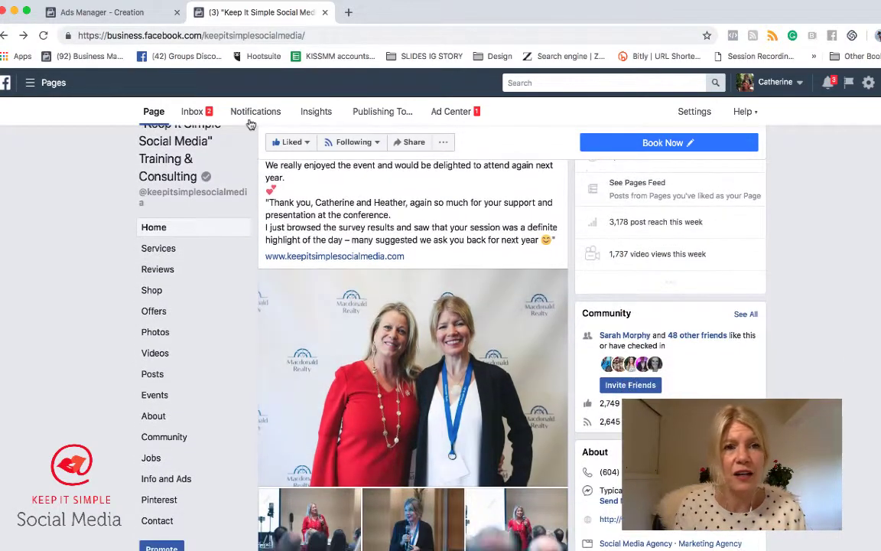
{"action": "left_click", "coordinate": [103, 11]}
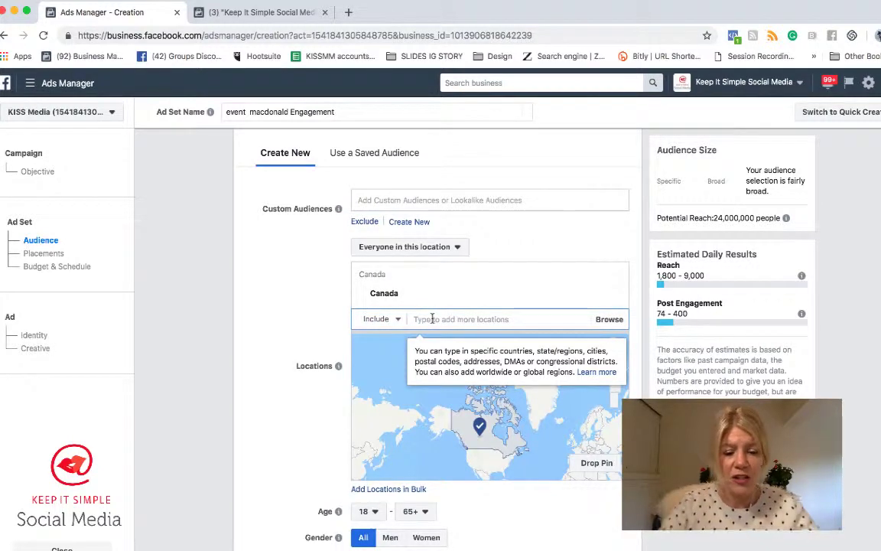
{"action": "type", "text": "vancouv"}
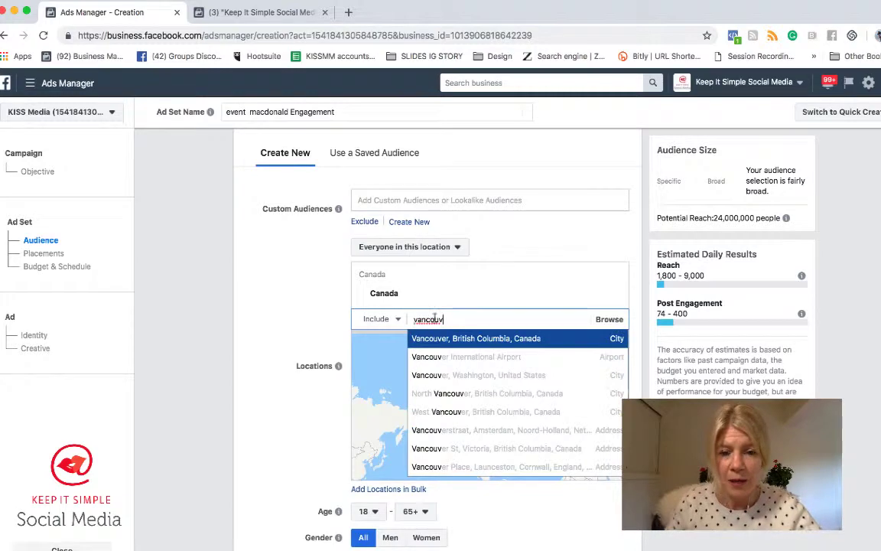
{"action": "left_click", "coordinate": [472, 337]}
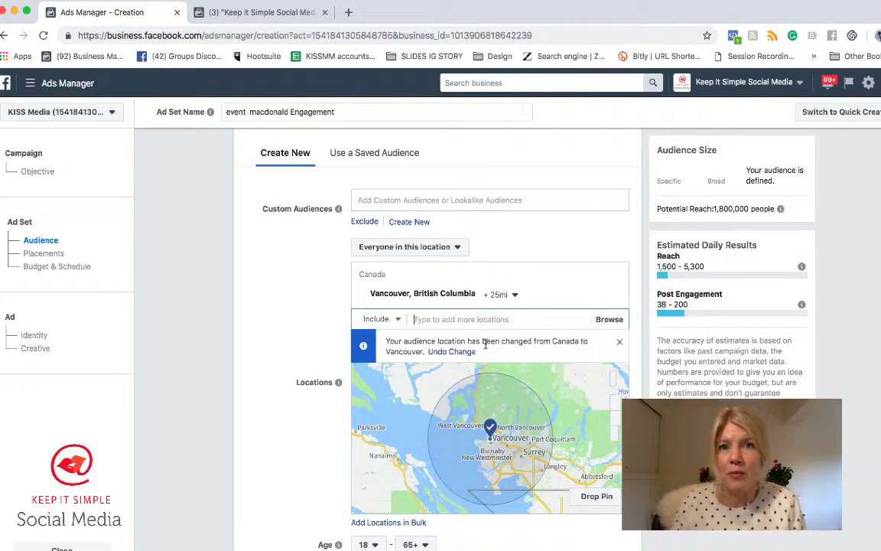
{"action": "scroll", "coordinate": [486, 346], "scroll_direction": "down", "scroll_amount": 1}
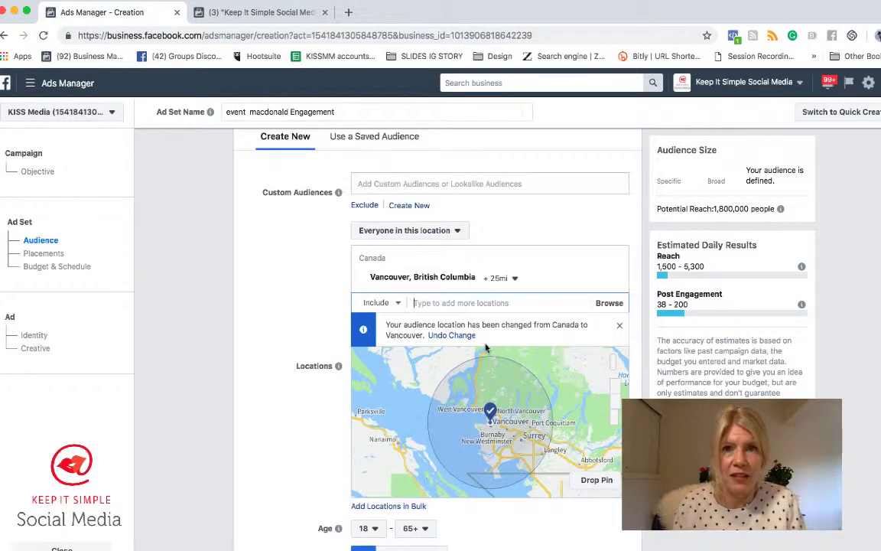
- Add Whistler and Squamish, British Columbia, Canada, to the included audience locations
{"action": "scroll", "coordinate": [486, 348], "scroll_direction": "down", "scroll_amount": 1}
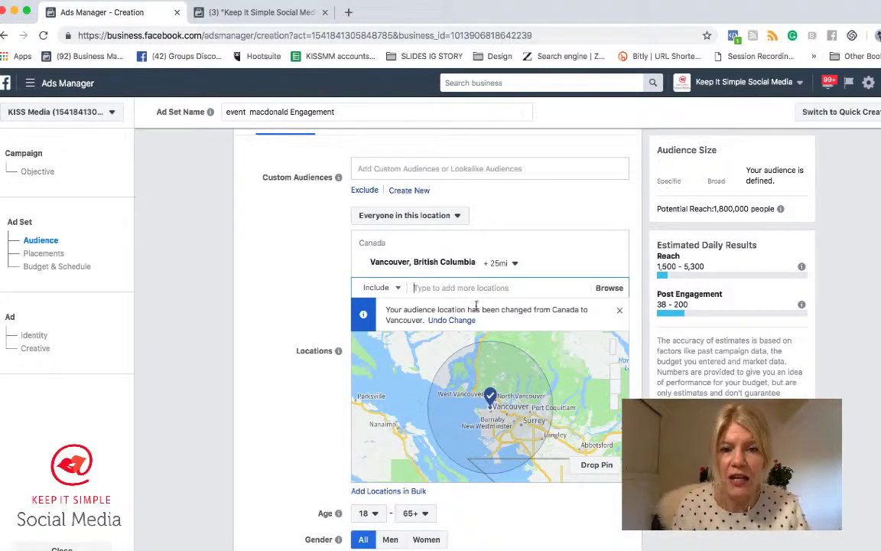
{"action": "left_click", "coordinate": [460, 289]}
{"action": "type", "text": "whis"}
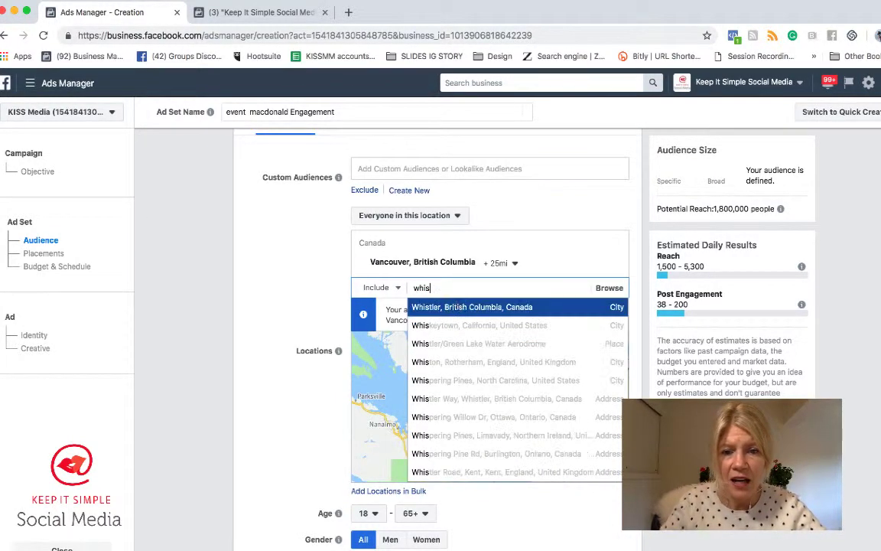
{"action": "left_click", "coordinate": [399, 308]}
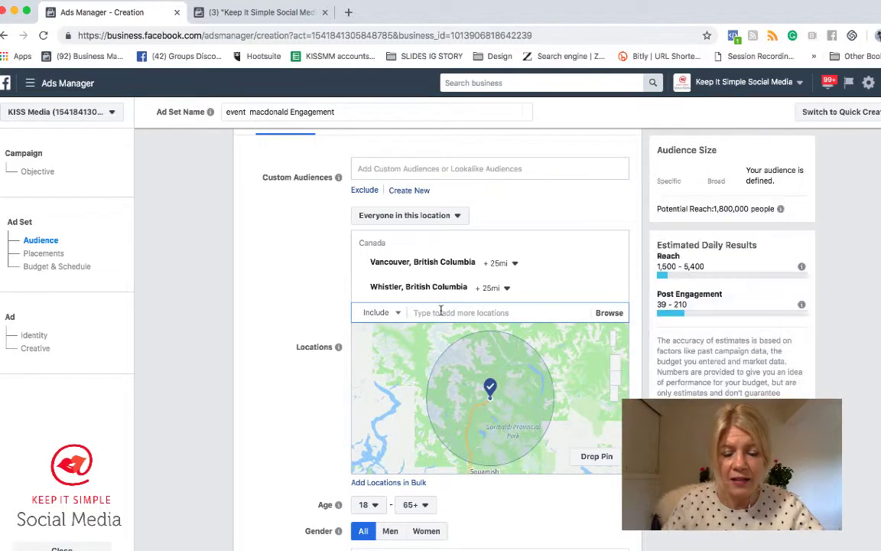
{"action": "type", "text": "squamish"}
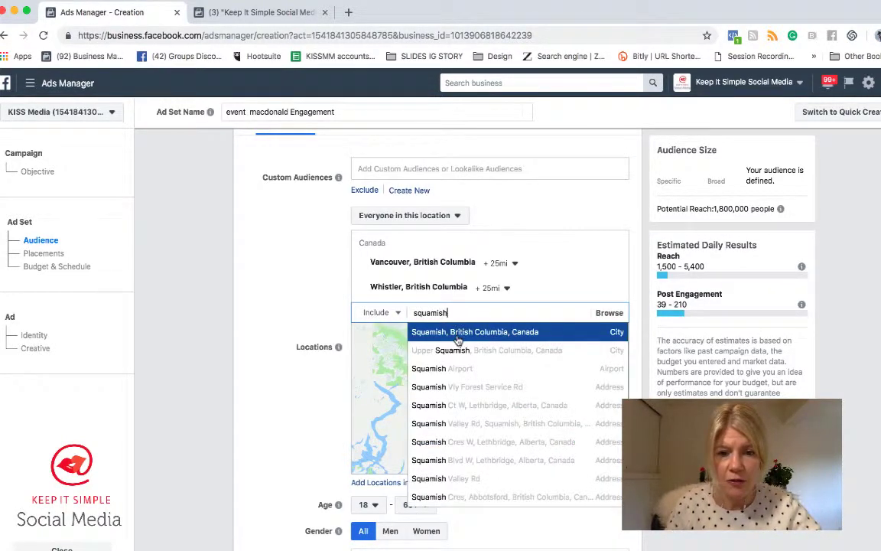
{"action": "left_click", "coordinate": [459, 340]}
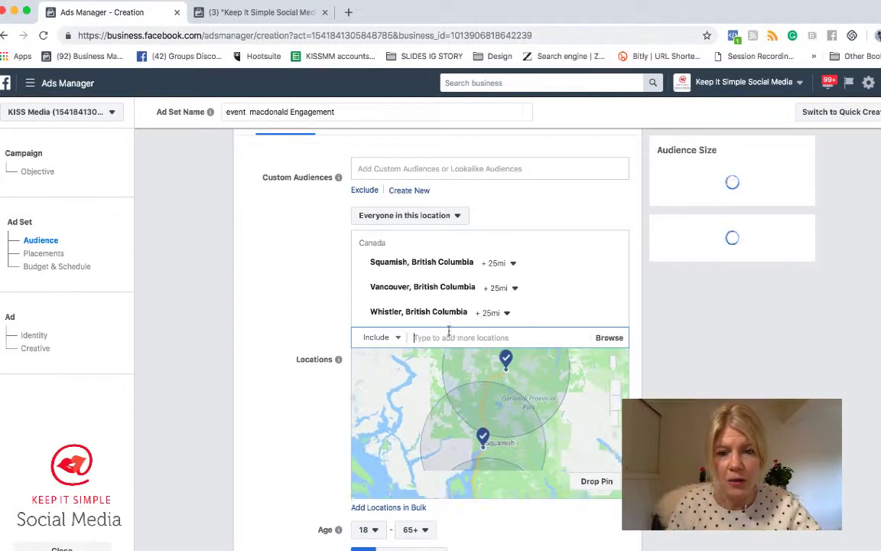
- Add the city of West Vancouver, British Columbia, Canada, to the included audience locations
{"action": "type", "text": "west va"}
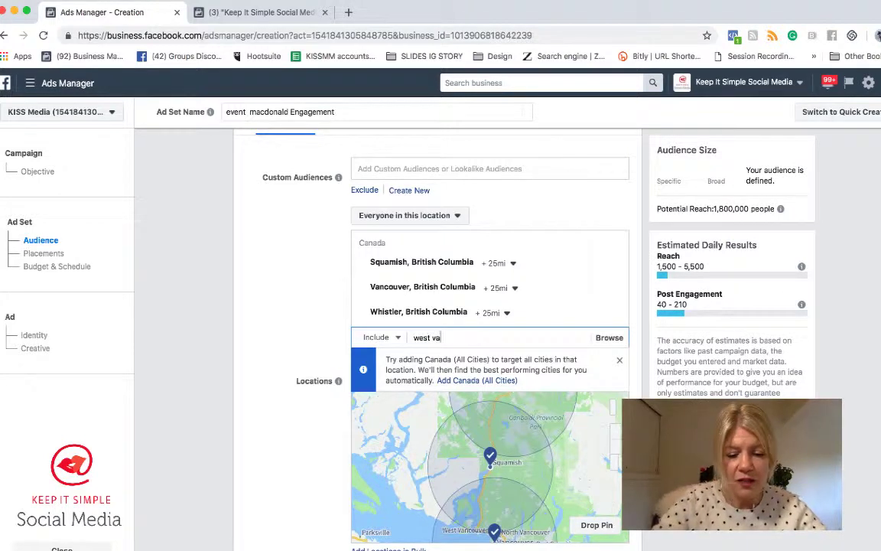
{"action": "type", "text": "cnouver"}
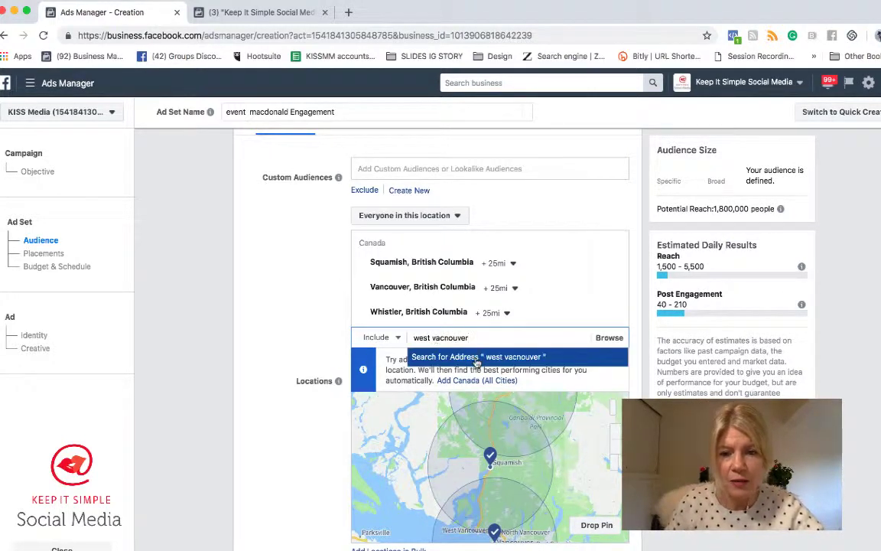
{"action": "triple_click", "coordinate": [442, 338]}
{"action": "key", "text": "BackSpace"}
{"action": "type", "text": "west"}
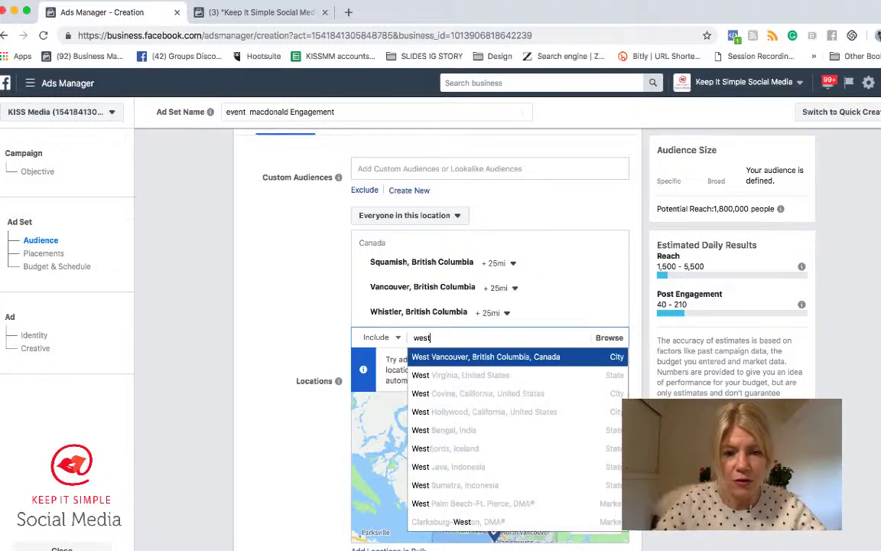
{"action": "left_click", "coordinate": [495, 357]}
- Add the city of North Vancouver, British Columbia, Canada, to the included audience locations
{"action": "type", "text": "n"}
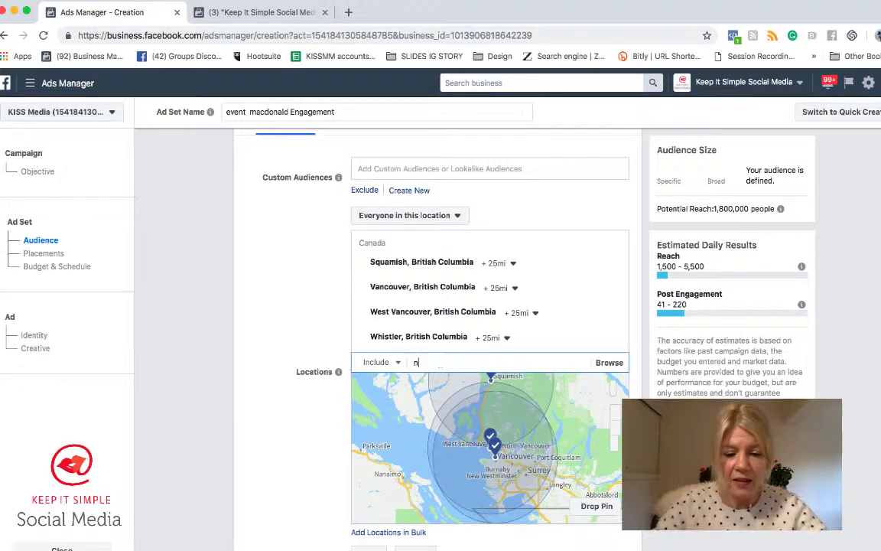
{"action": "type", "text": "orth vancou"}
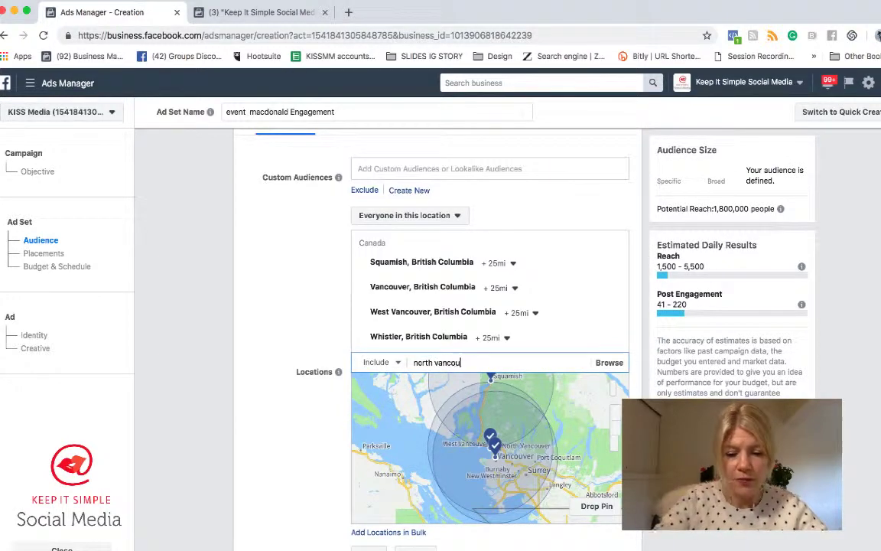
{"action": "type", "text": "ver"}
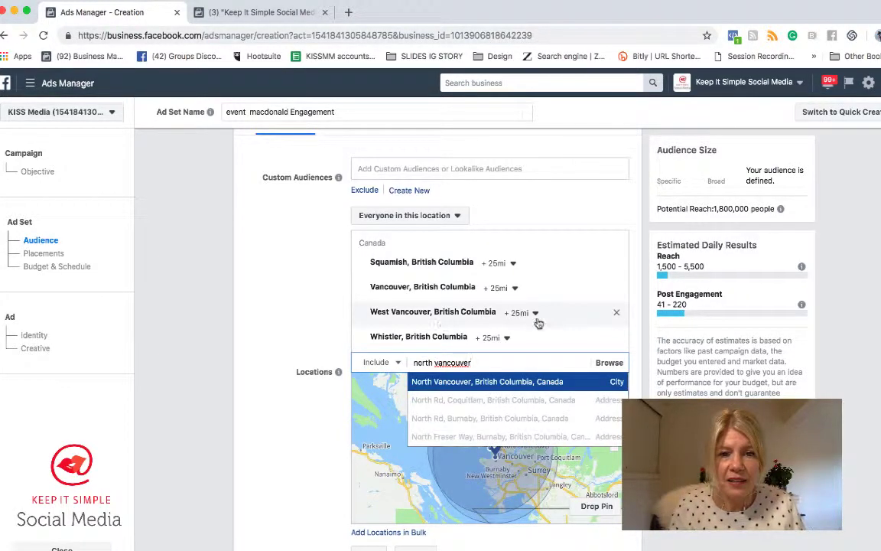
{"action": "scroll", "coordinate": [539, 323], "scroll_direction": "down", "scroll_amount": 1}
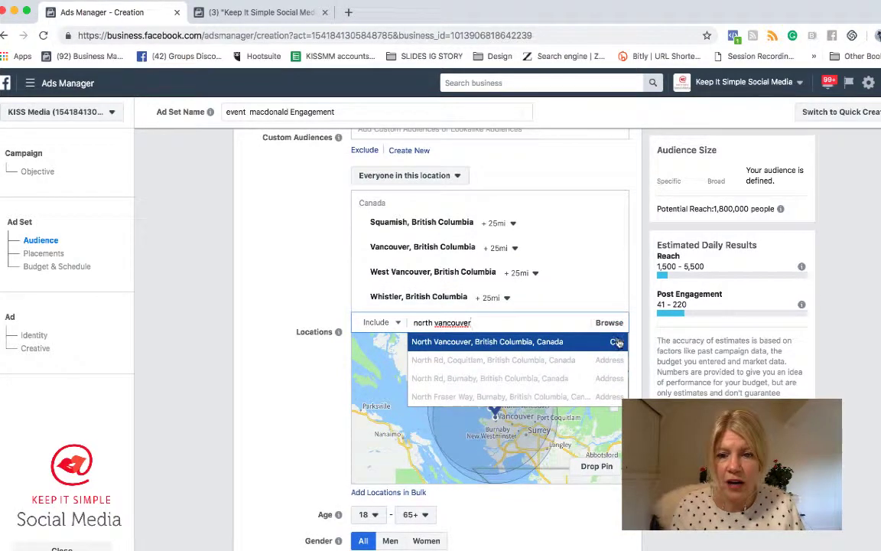
{"action": "left_click", "coordinate": [617, 342]}
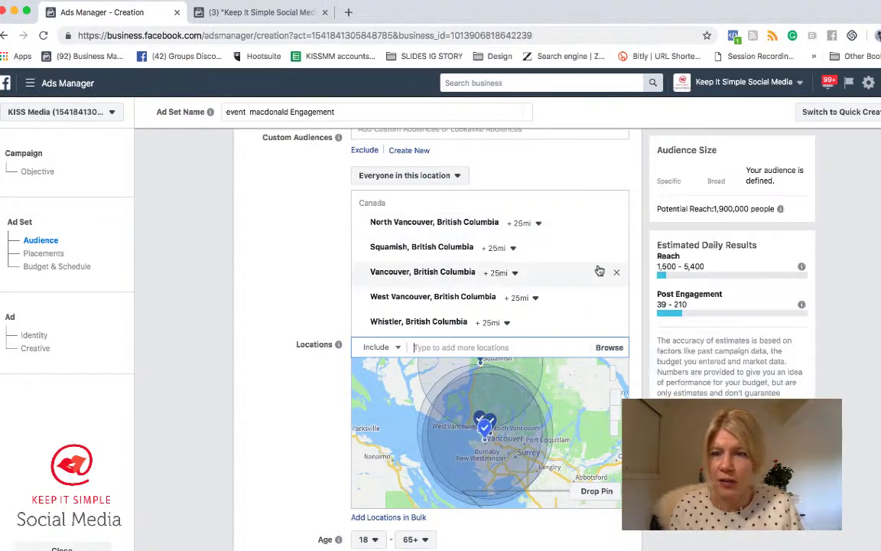
- Restrict North Vancouver, Squamish, Vancouver, West Vancouver and Whistler each to the current city only
{"action": "scroll", "coordinate": [600, 272], "scroll_direction": "up", "scroll_amount": 1}
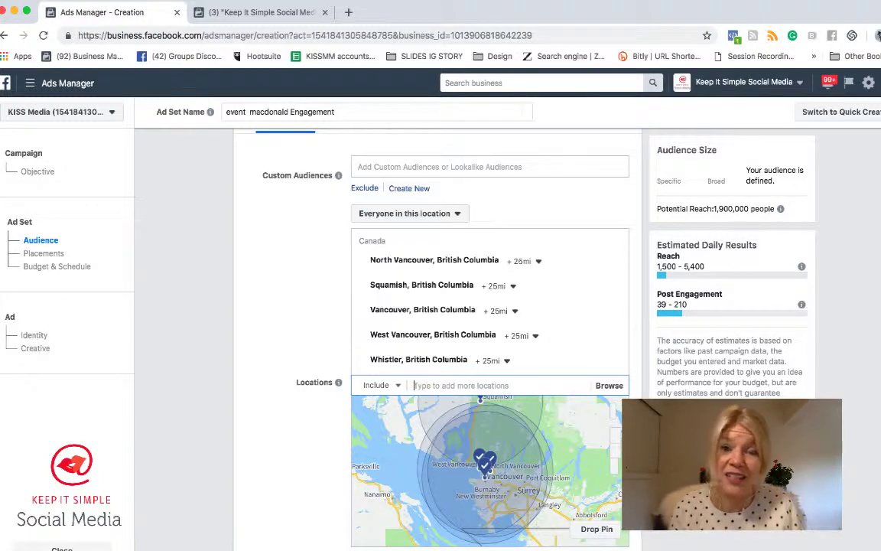
{"action": "left_click", "coordinate": [538, 261]}
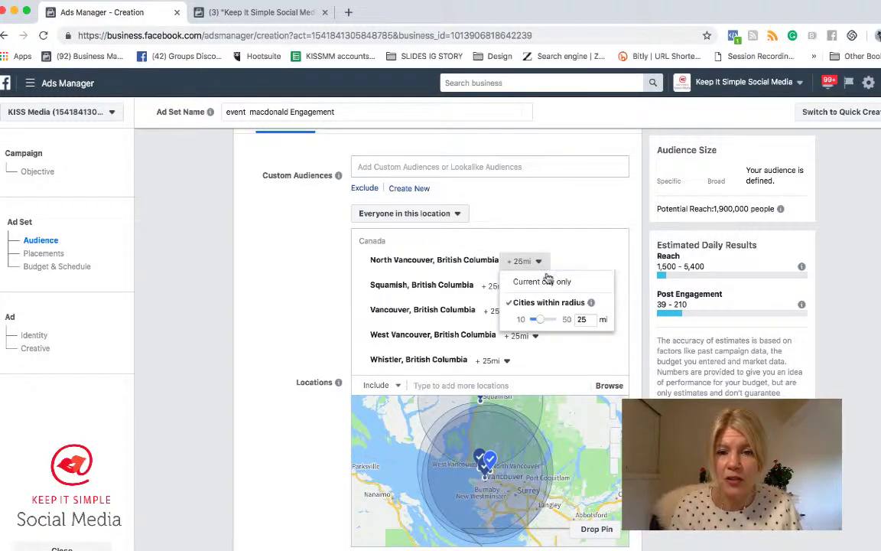
{"action": "left_click", "coordinate": [524, 281]}
{"action": "left_click", "coordinate": [513, 286]}
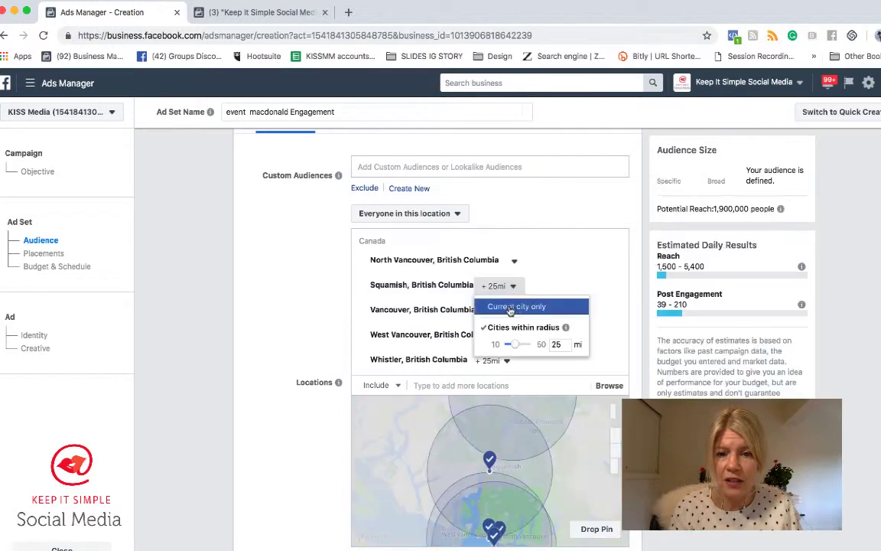
{"action": "left_click", "coordinate": [510, 307]}
{"action": "left_click", "coordinate": [505, 311]}
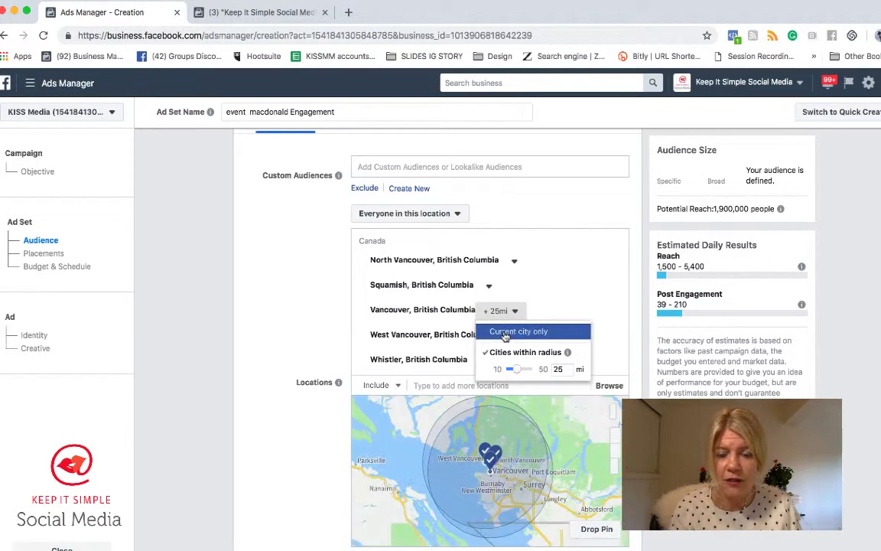
{"action": "left_click", "coordinate": [505, 337]}
{"action": "left_click", "coordinate": [533, 337]}
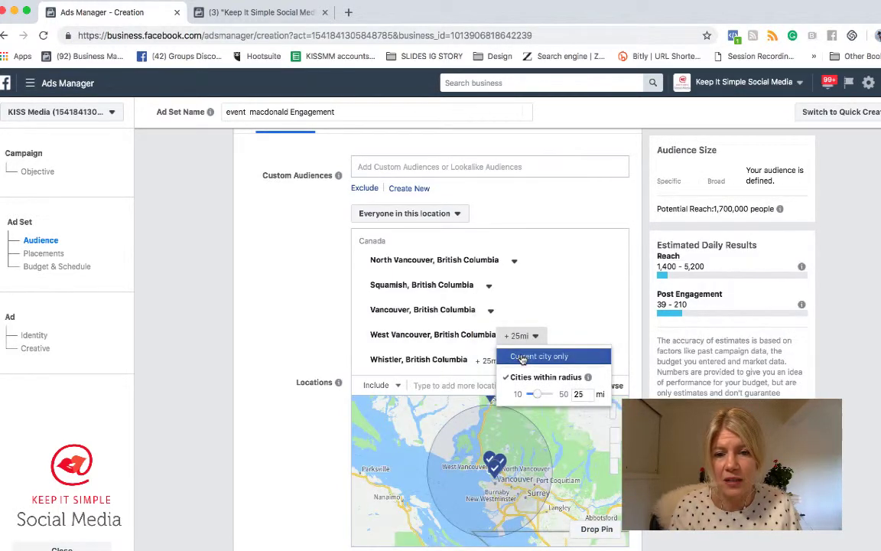
{"action": "left_click", "coordinate": [522, 357]}
{"action": "left_click", "coordinate": [507, 360]}
{"action": "left_click", "coordinate": [492, 383]}
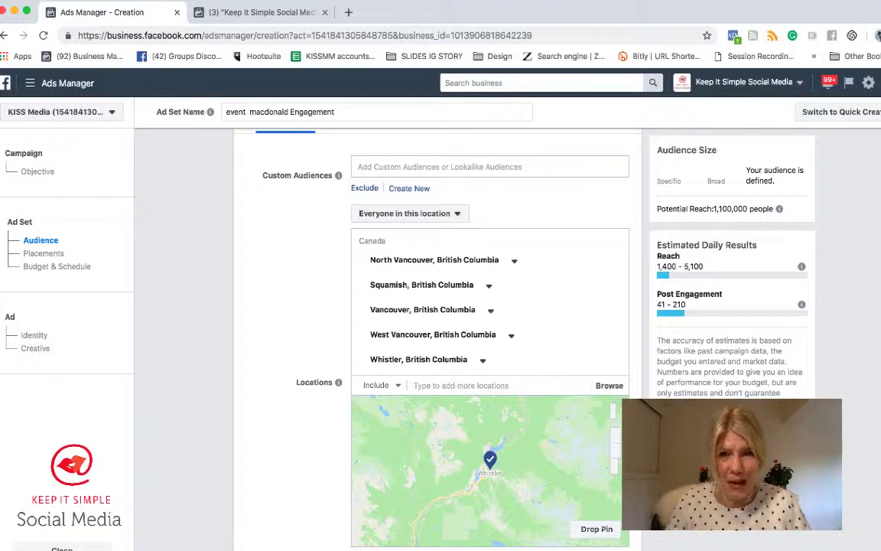
- Examine the chosen locations and the age, gender, language, detailed targeting and connection settings of the audience
{"action": "scroll", "coordinate": [429, 344], "scroll_direction": "down", "scroll_amount": 1}
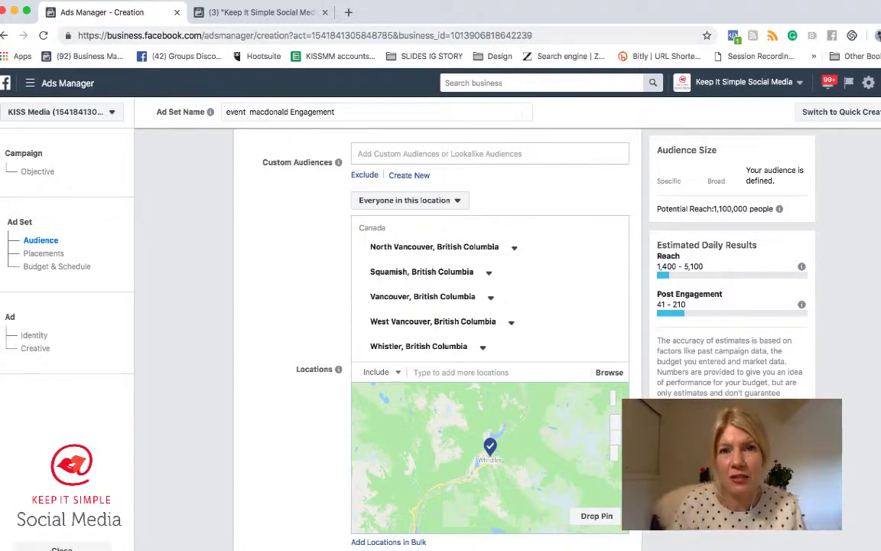
{"action": "scroll", "coordinate": [441, 321], "scroll_direction": "down", "scroll_amount": 5}
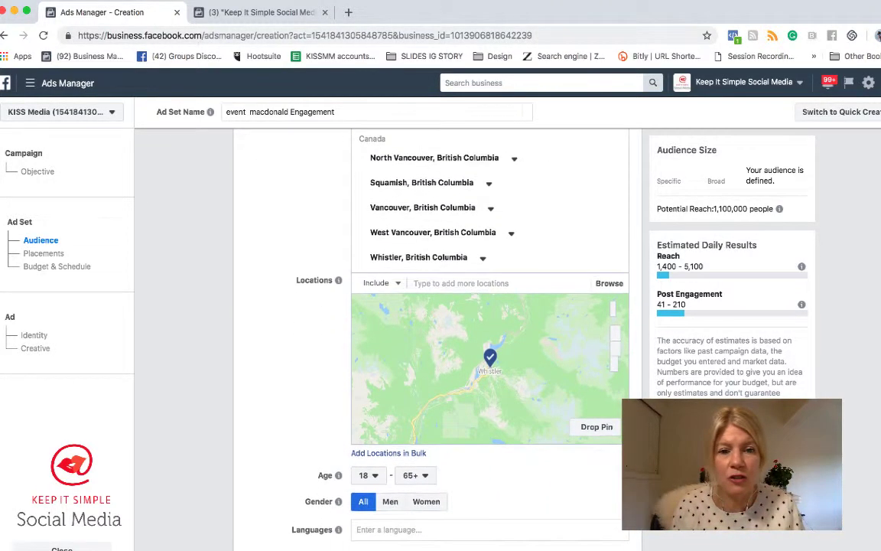
{"action": "scroll", "coordinate": [440, 322], "scroll_direction": "down", "scroll_amount": 2}
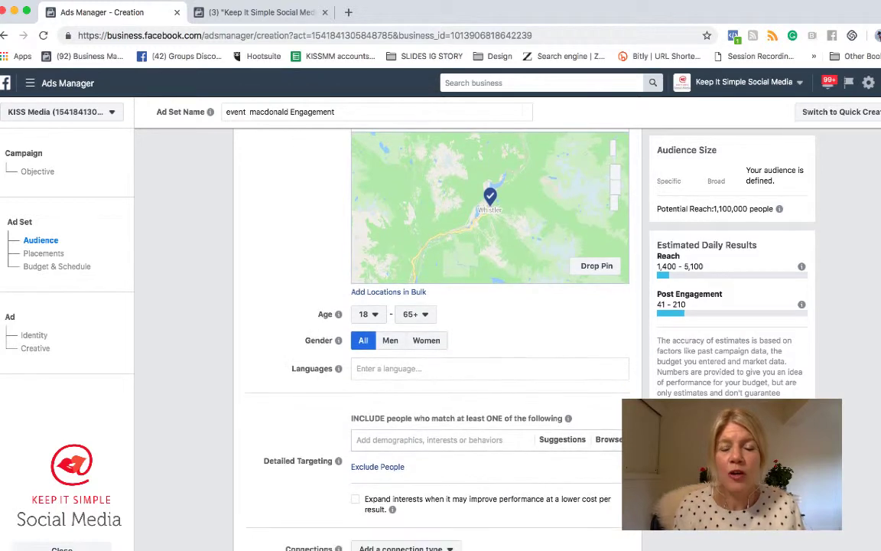
{"action": "scroll", "coordinate": [441, 321], "scroll_direction": "up", "scroll_amount": 1}
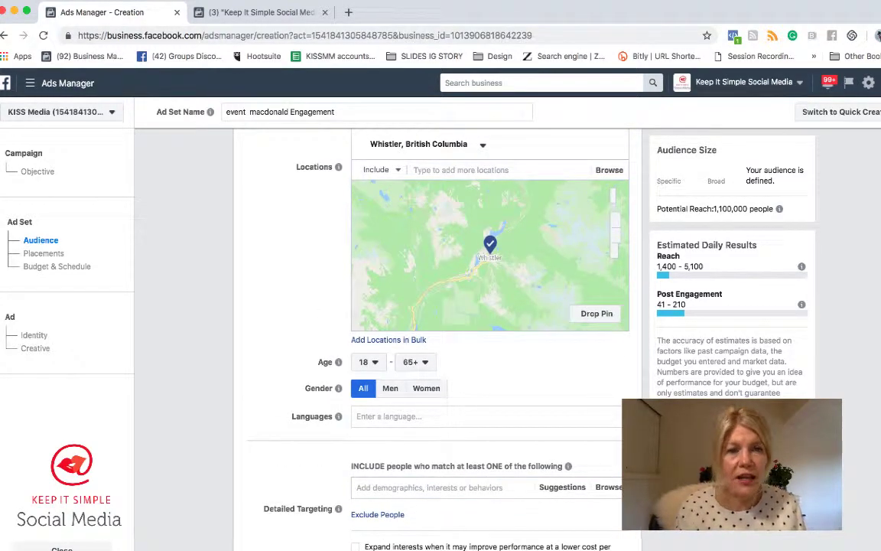
{"action": "scroll", "coordinate": [441, 321], "scroll_direction": "down", "scroll_amount": 1}
{"action": "scroll", "coordinate": [441, 321], "scroll_direction": "up", "scroll_amount": 1}
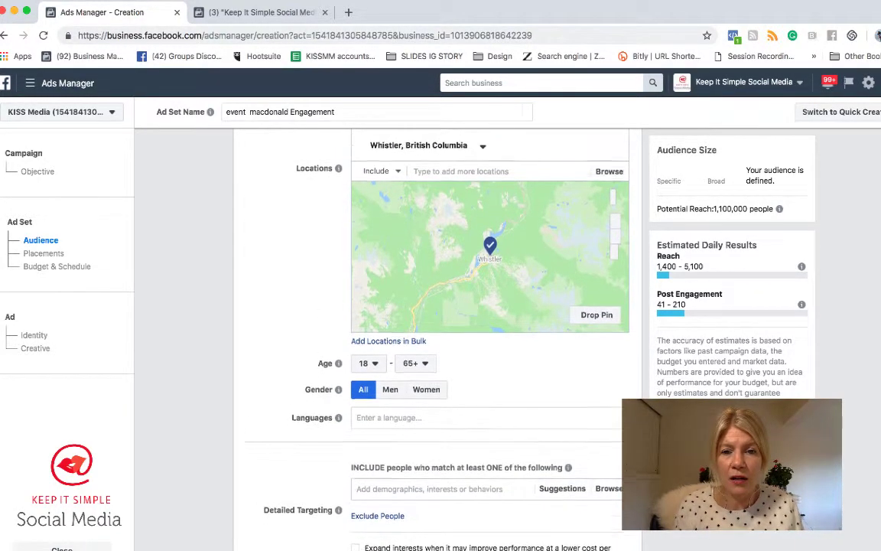
{"action": "scroll", "coordinate": [440, 322], "scroll_direction": "down", "scroll_amount": 1}
{"action": "scroll", "coordinate": [440, 321], "scroll_direction": "down", "scroll_amount": 3}
{"action": "scroll", "coordinate": [440, 321], "scroll_direction": "up", "scroll_amount": 1}
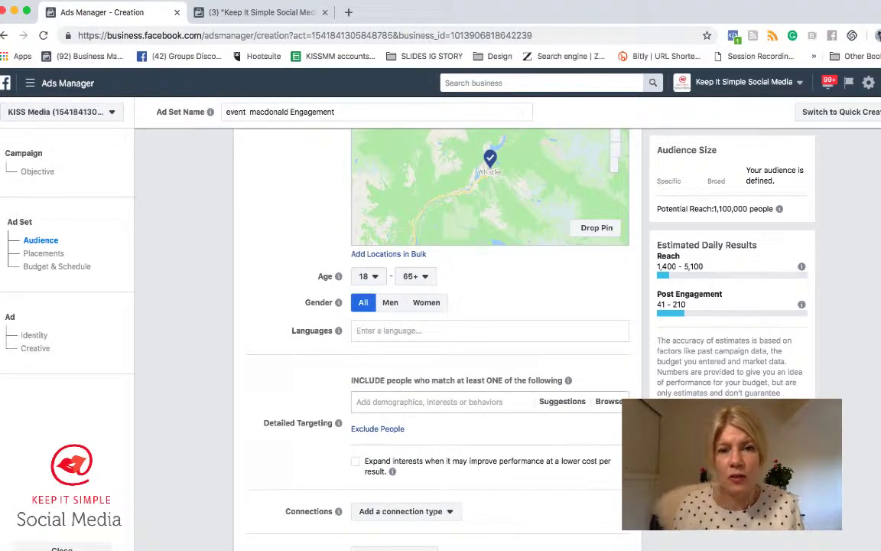
{"action": "scroll", "coordinate": [441, 321], "scroll_direction": "down", "scroll_amount": 1}
{"action": "scroll", "coordinate": [441, 322], "scroll_direction": "up", "scroll_amount": 2}
{"action": "scroll", "coordinate": [441, 321], "scroll_direction": "down", "scroll_amount": 1}
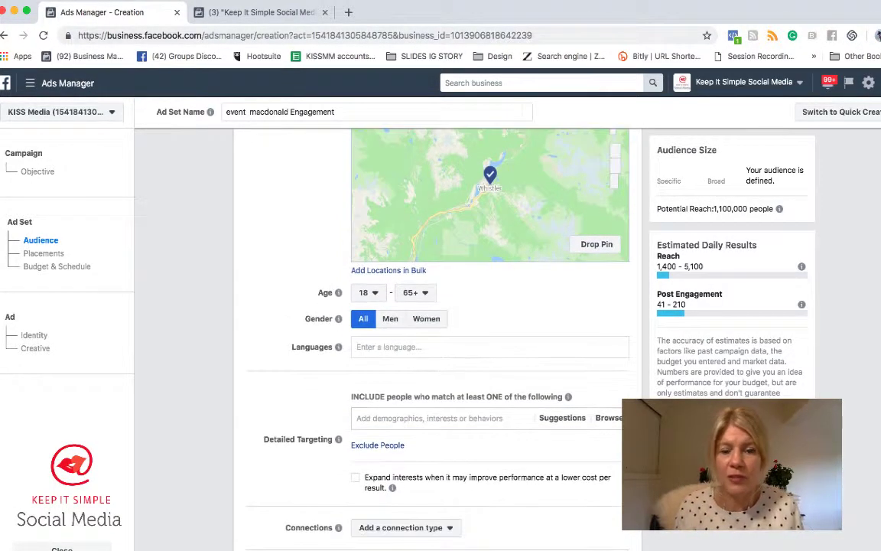
{"action": "scroll", "coordinate": [441, 321], "scroll_direction": "up", "scroll_amount": 6}
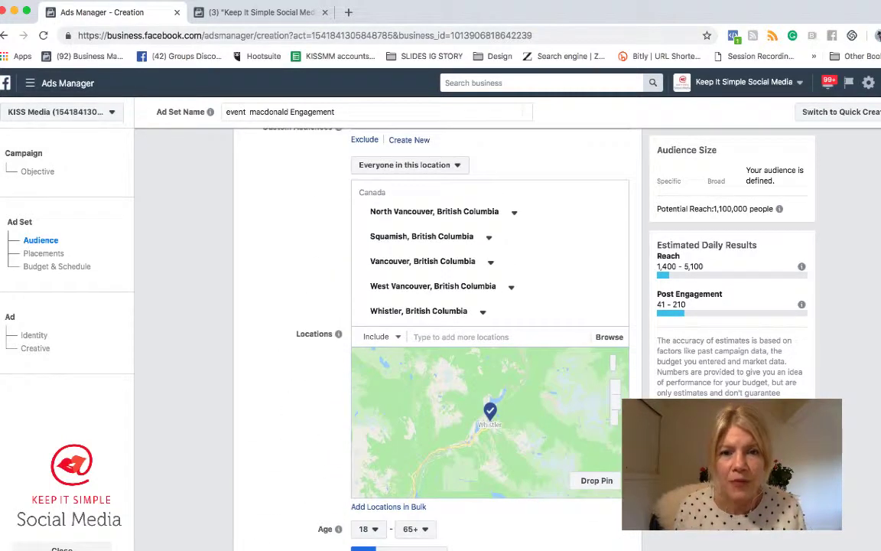
{"action": "scroll", "coordinate": [425, 324], "scroll_direction": "down", "scroll_amount": 6}
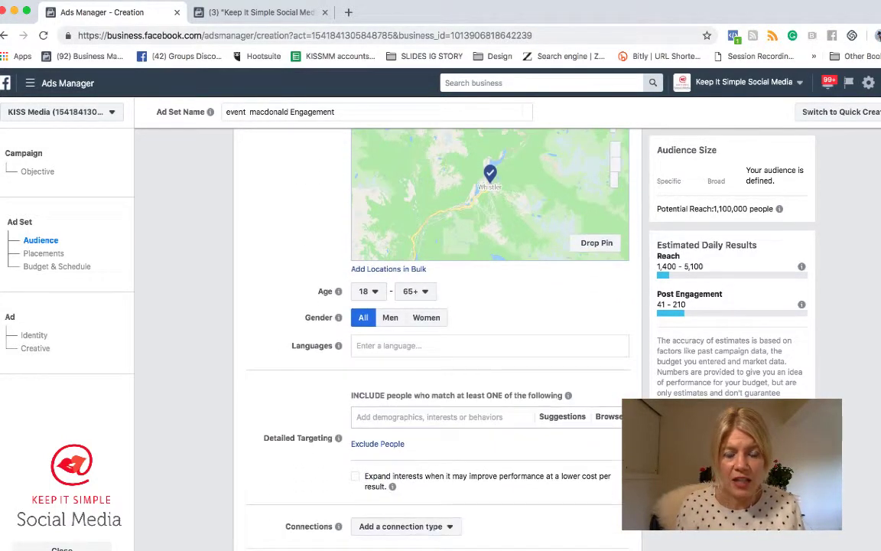
- Set the audience's age range to 30 through 62
{"action": "left_click", "coordinate": [374, 288]}
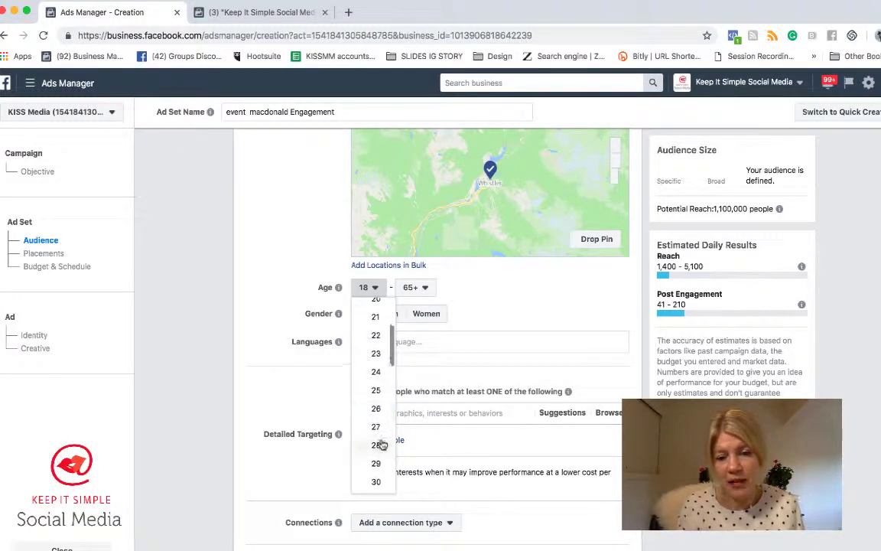
{"action": "left_click", "coordinate": [376, 399]}
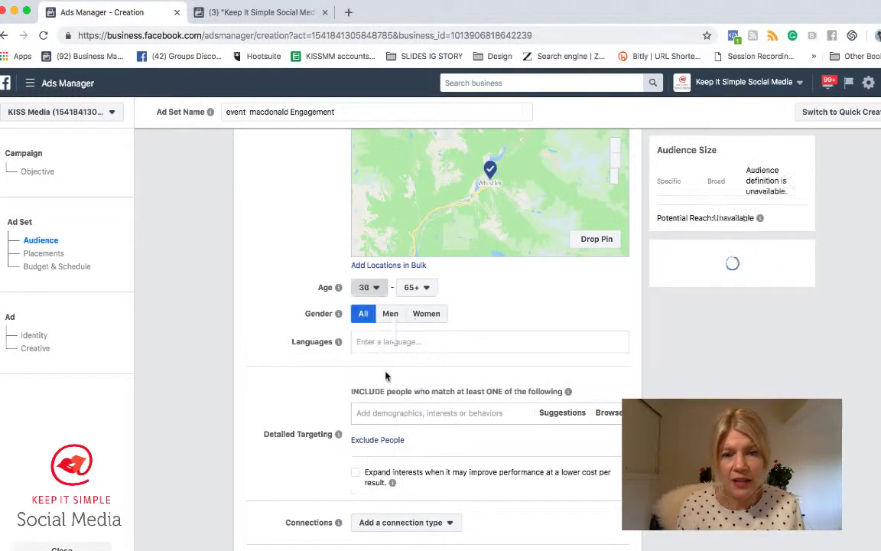
{"action": "left_click", "coordinate": [421, 287]}
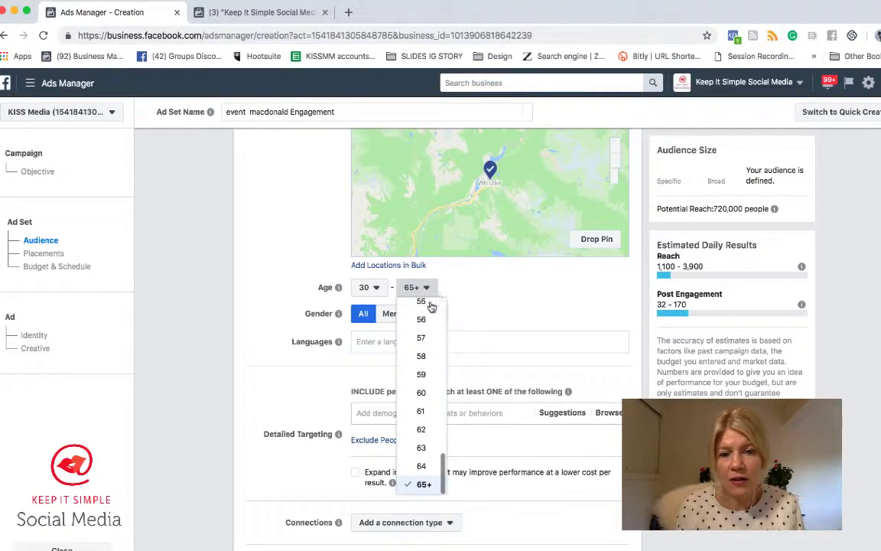
{"action": "left_click", "coordinate": [421, 429]}
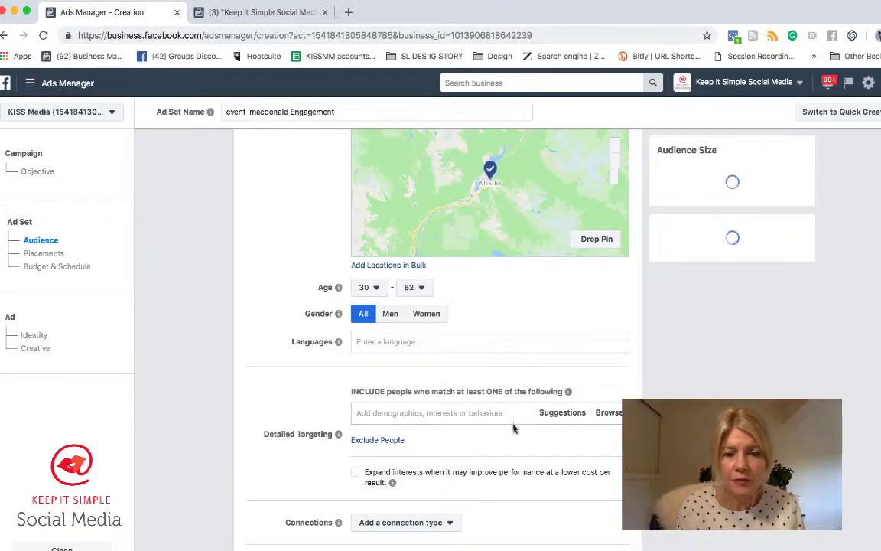
{"action": "scroll", "coordinate": [525, 483], "scroll_direction": "down", "scroll_amount": 1}
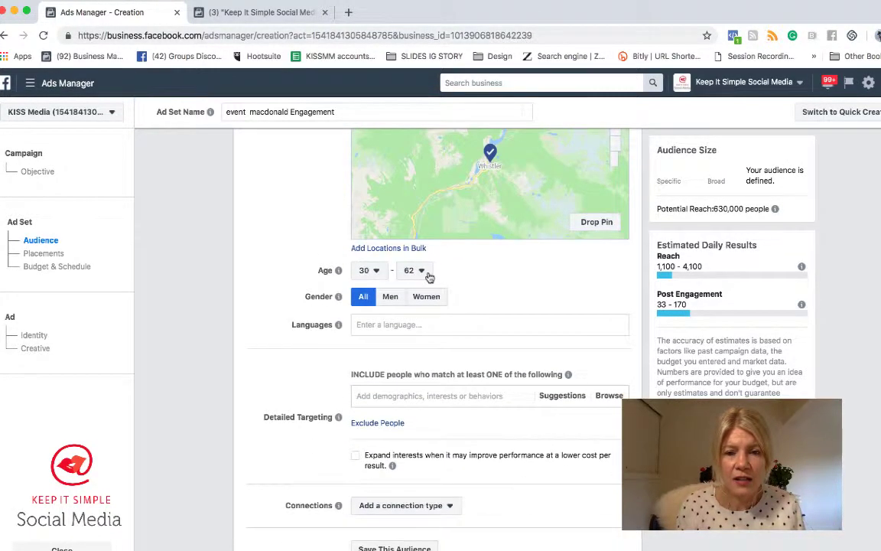
{"action": "scroll", "coordinate": [459, 351], "scroll_direction": "down", "scroll_amount": 3}
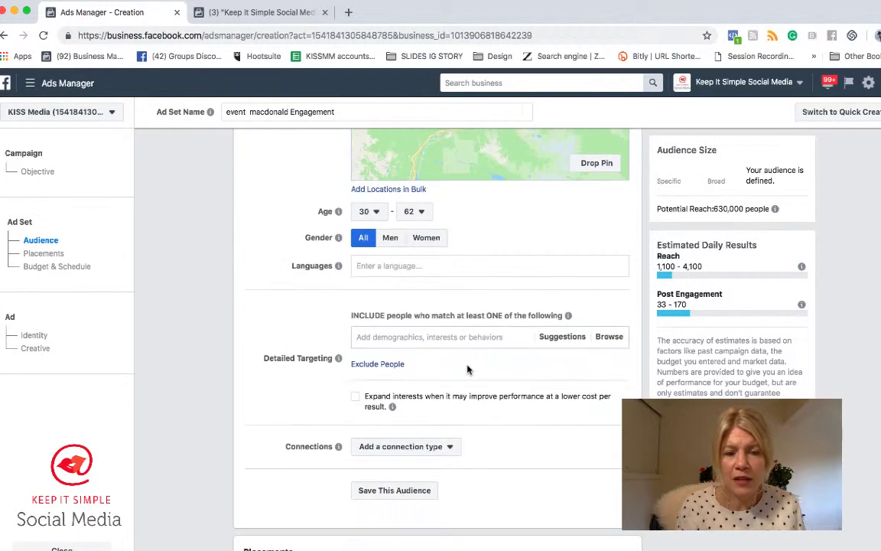
{"action": "scroll", "coordinate": [417, 283], "scroll_direction": "up", "scroll_amount": 1}
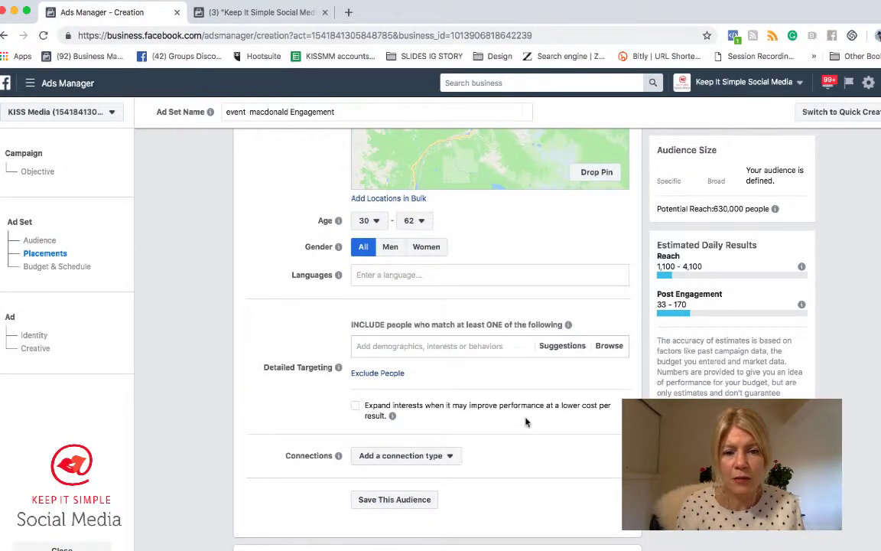
- Add the interests Real estate and Real estate broker to the included detailed targeting
{"action": "scroll", "coordinate": [524, 419], "scroll_direction": "down", "scroll_amount": 3}
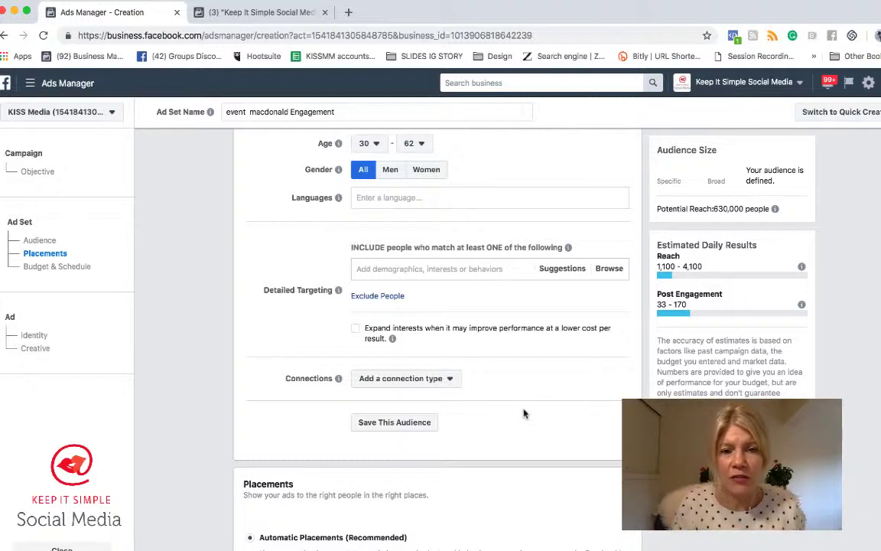
{"action": "left_click", "coordinate": [370, 270]}
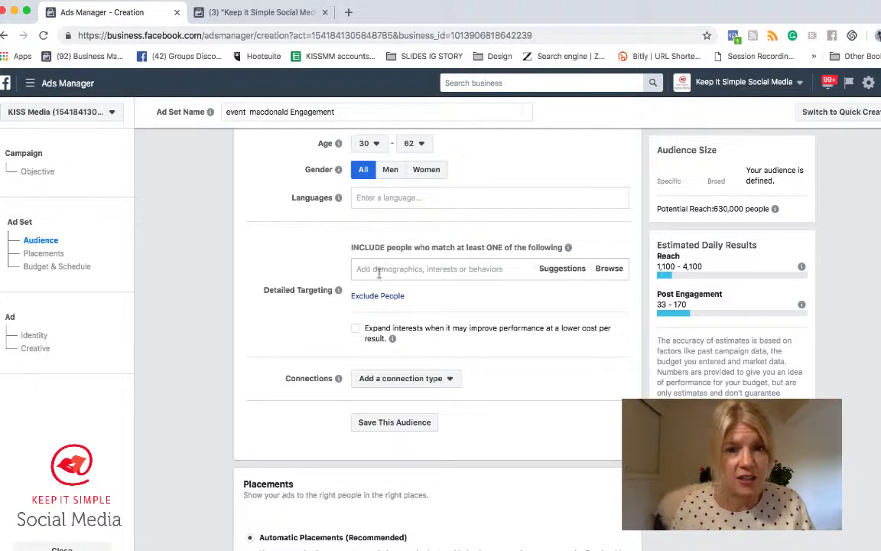
{"action": "type", "text": "real"}
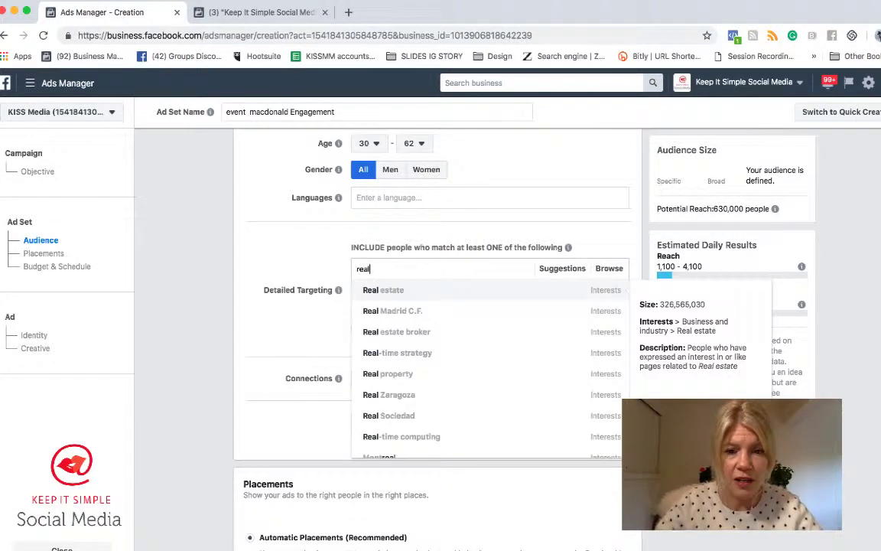
{"action": "left_click", "coordinate": [394, 291]}
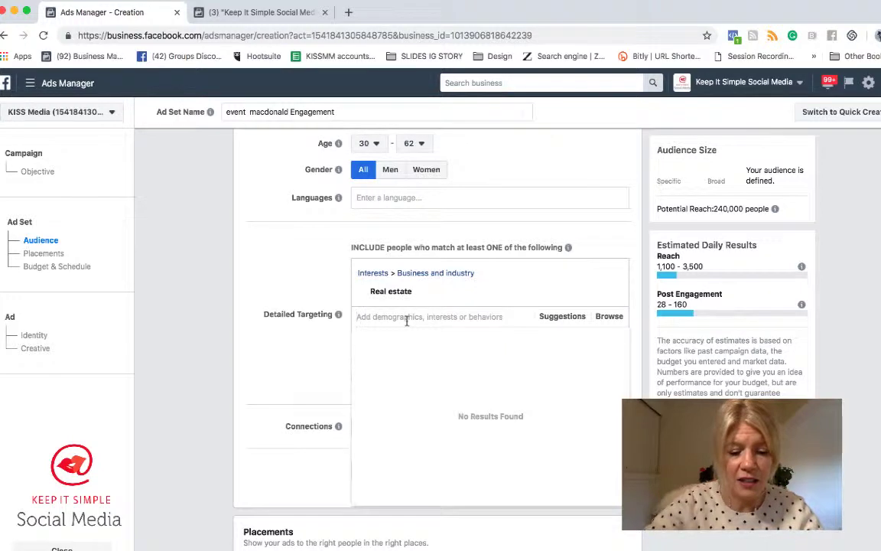
{"action": "type", "text": "real estate"}
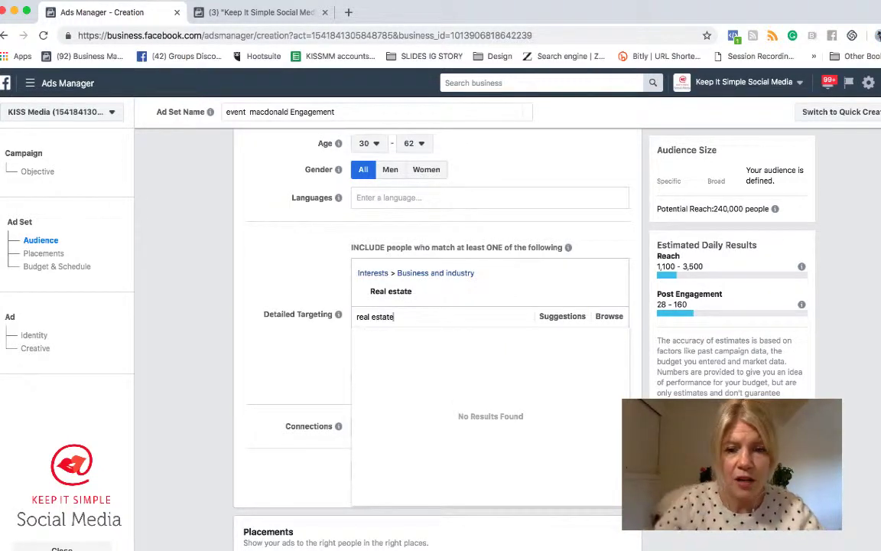
{"action": "left_click", "coordinate": [423, 345]}
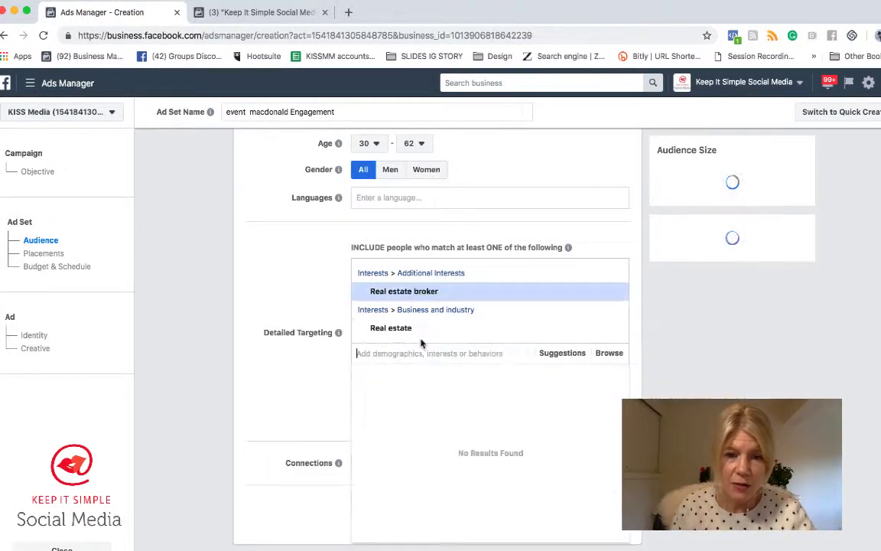
- Add the job title Real Estate Manager to the included detailed targeting
{"action": "type", "text": "rea"}
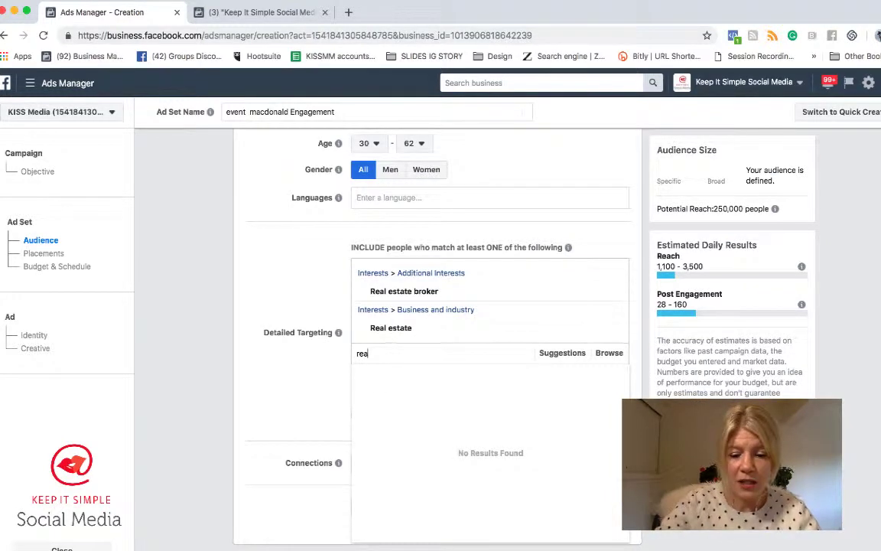
{"action": "type", "text": "l estate "}
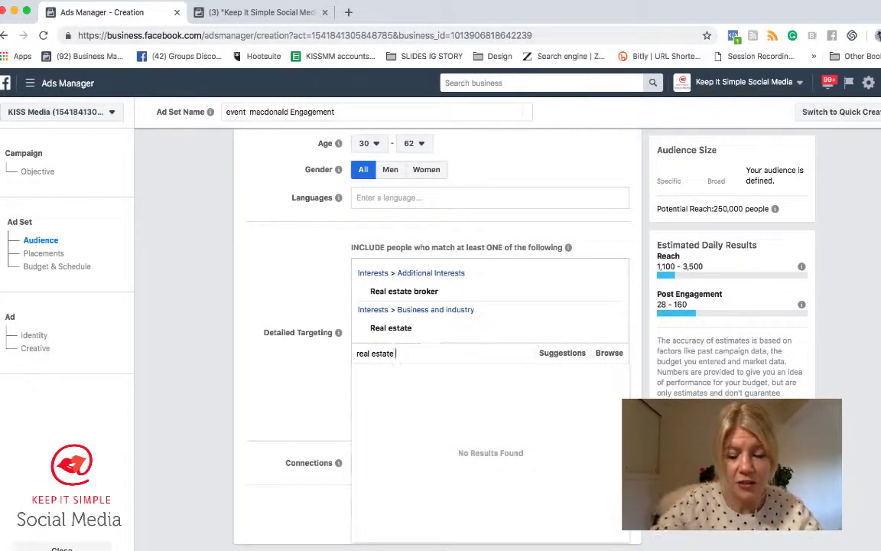
{"action": "type", "text": "manger"}
{"action": "key", "text": "BackSpace"}
{"action": "key", "text": "BackSpace"}
{"action": "key", "text": "BackSpace"}
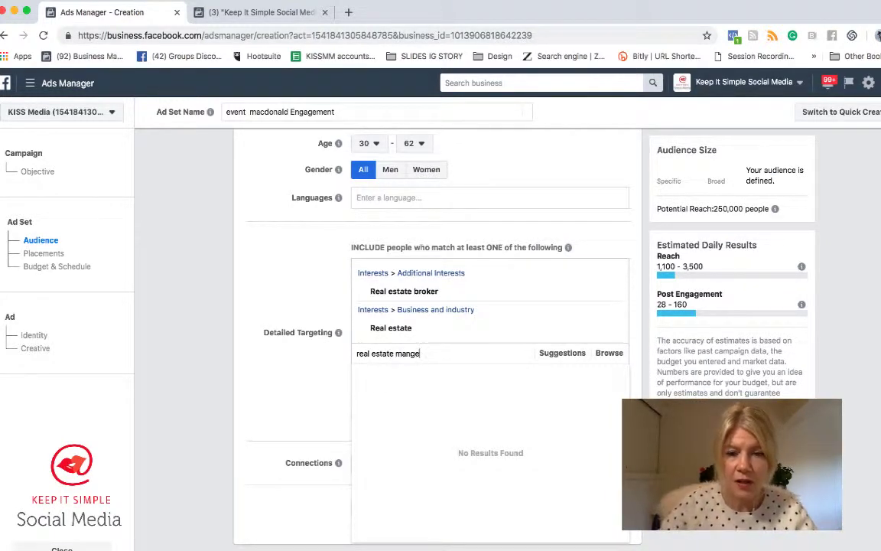
{"action": "type", "text": "a"}
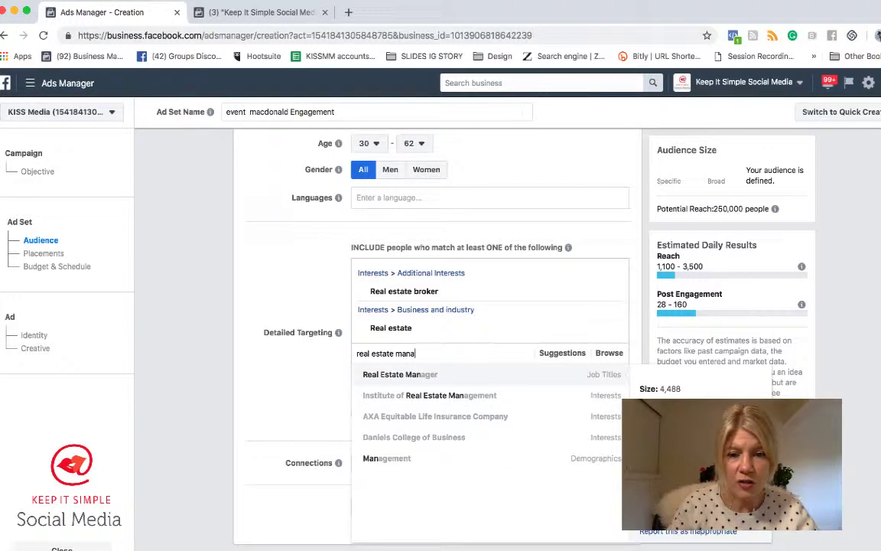
{"action": "left_click", "coordinate": [392, 376]}
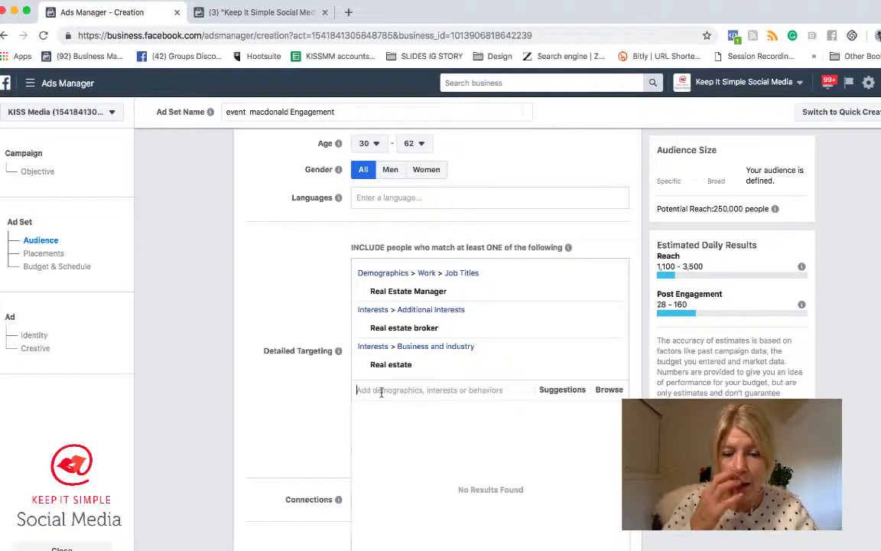
- Find Vancouver real estate targeting options and include the interest Real Estate Board of Greater Vancouver
{"action": "type", "text": "vancouv"}
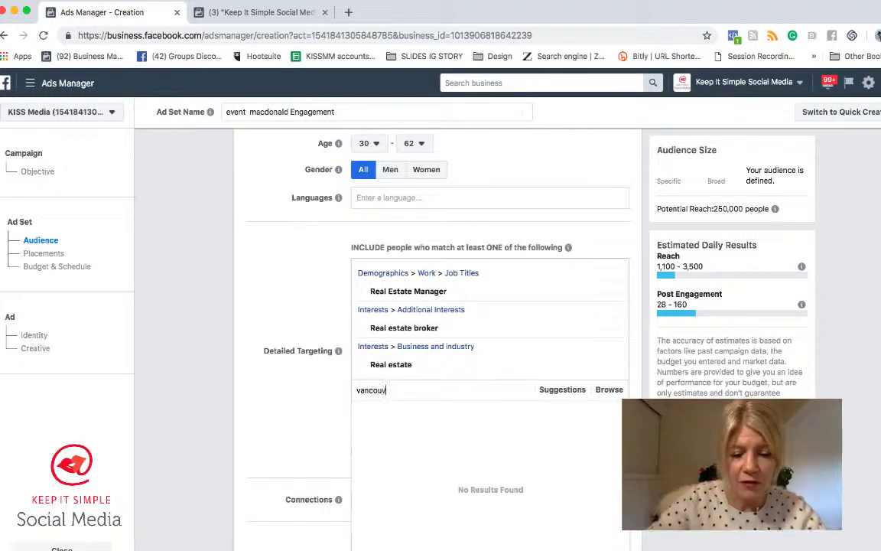
{"action": "type", "text": "er real estate"}
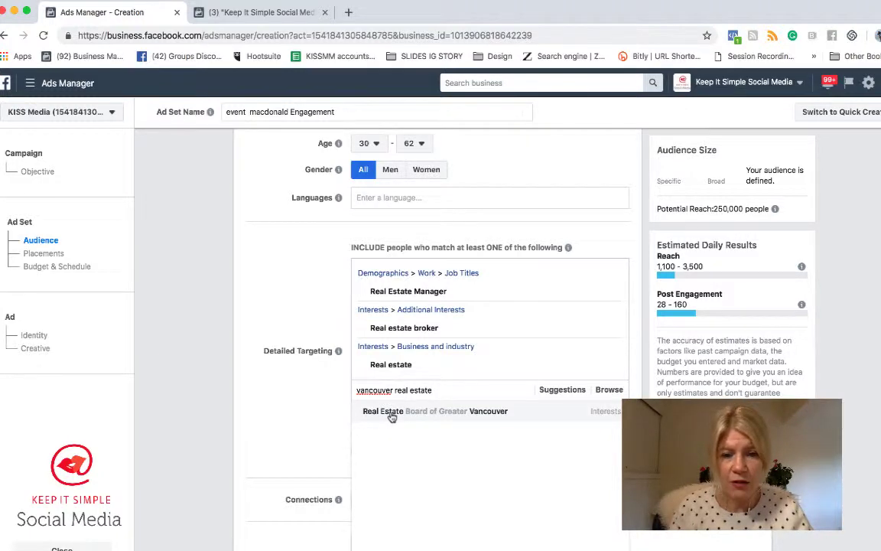
{"action": "left_click", "coordinate": [392, 415]}
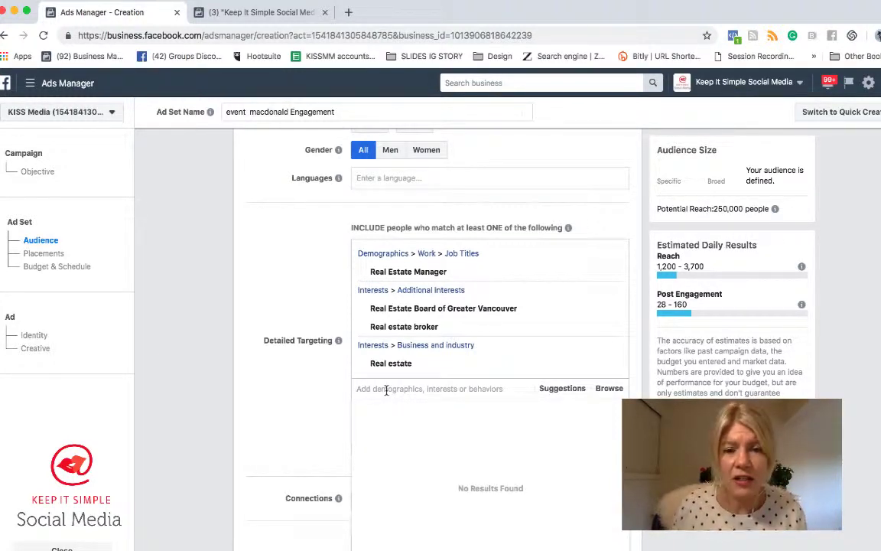
- Add the digital activities behavior Small business owners to the included detailed targeting
{"action": "scroll", "coordinate": [414, 430], "scroll_direction": "down", "scroll_amount": 1}
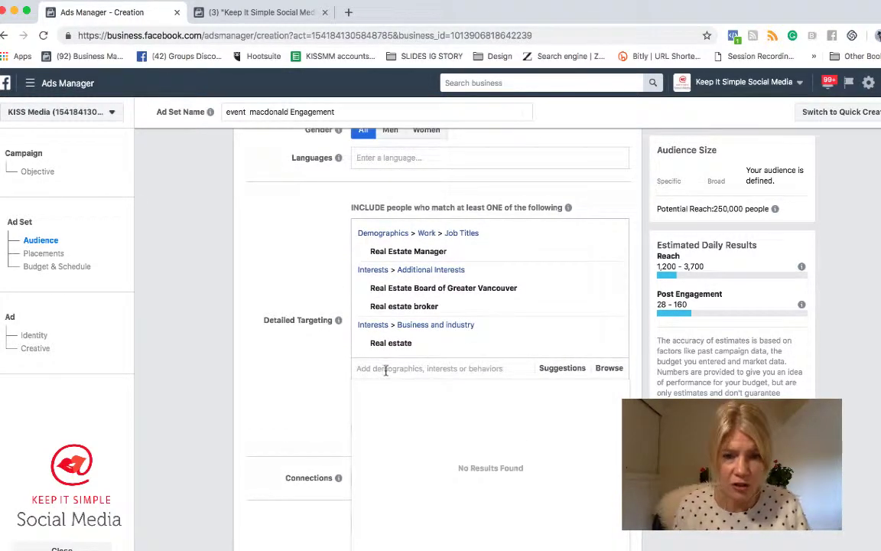
{"action": "scroll", "coordinate": [386, 370], "scroll_direction": "down", "scroll_amount": 1}
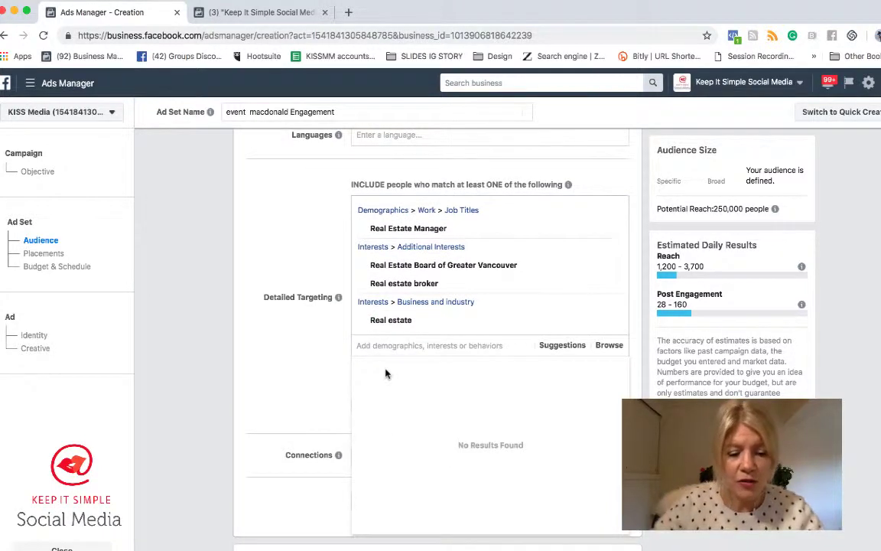
{"action": "type", "text": "small business"}
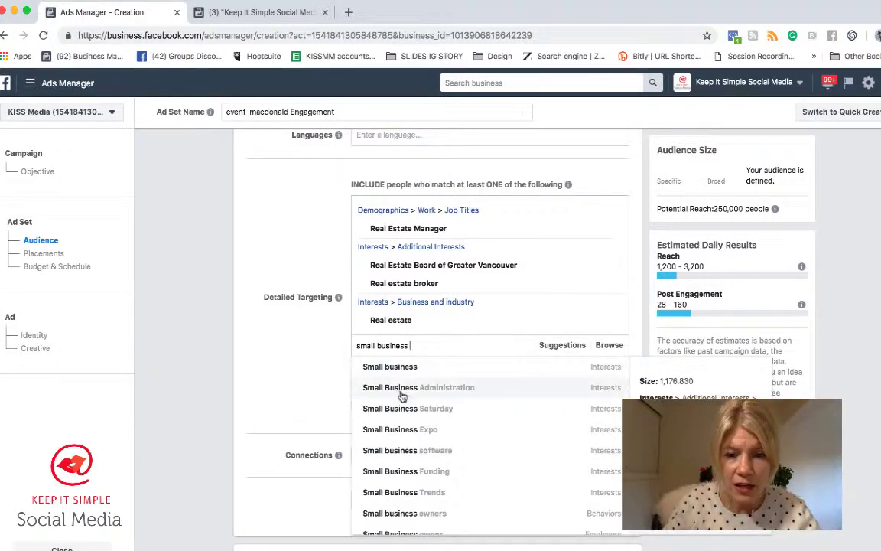
{"action": "left_click", "coordinate": [396, 513]}
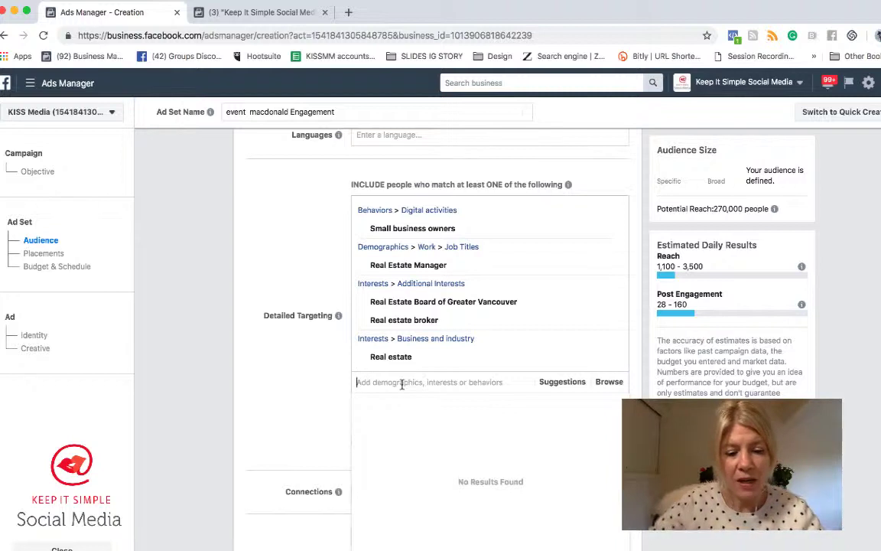
- Add the interests RE/MAX and Sotheby's International Realty to the included detailed targeting
{"action": "type", "text": "remax"}
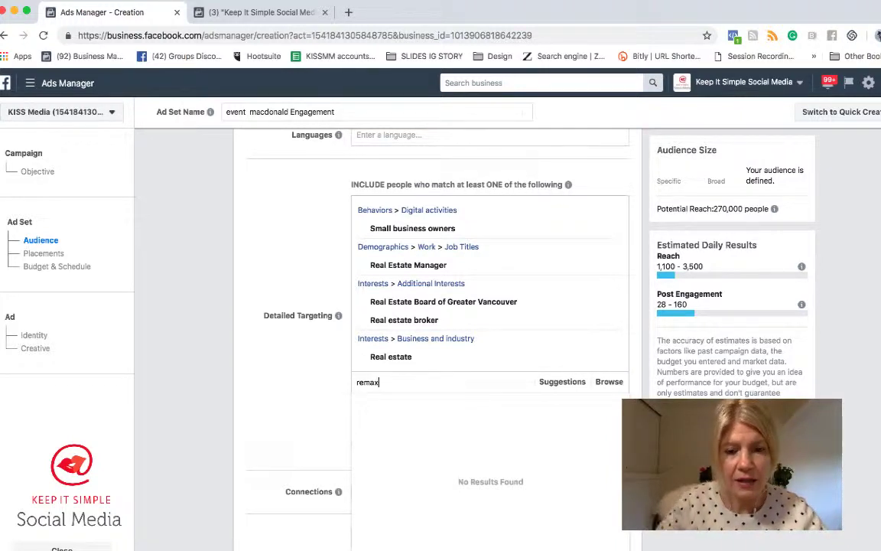
{"action": "left_click", "coordinate": [390, 401]}
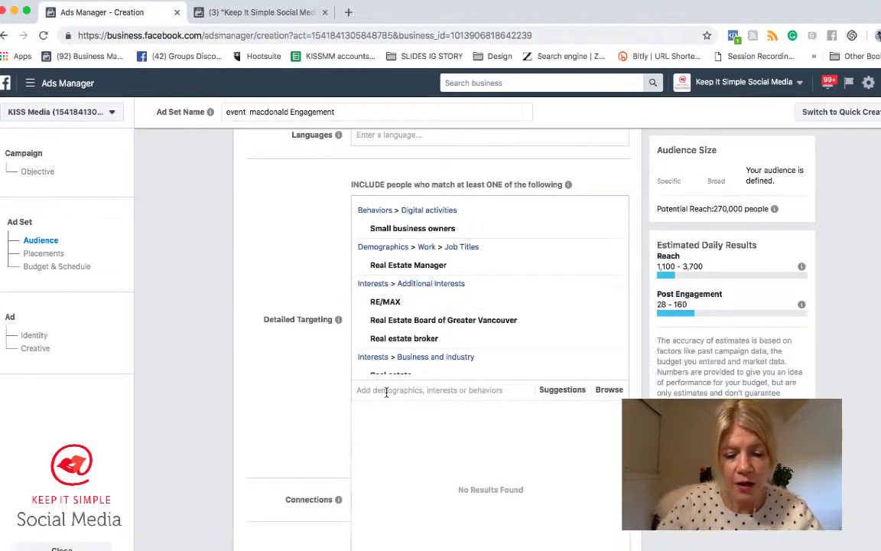
{"action": "type", "text": "sothe"}
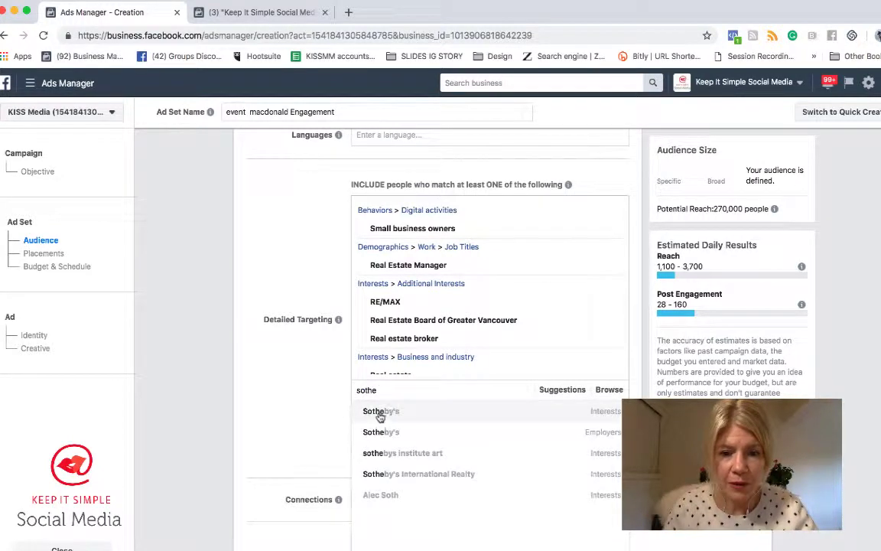
{"action": "left_click", "coordinate": [361, 475]}
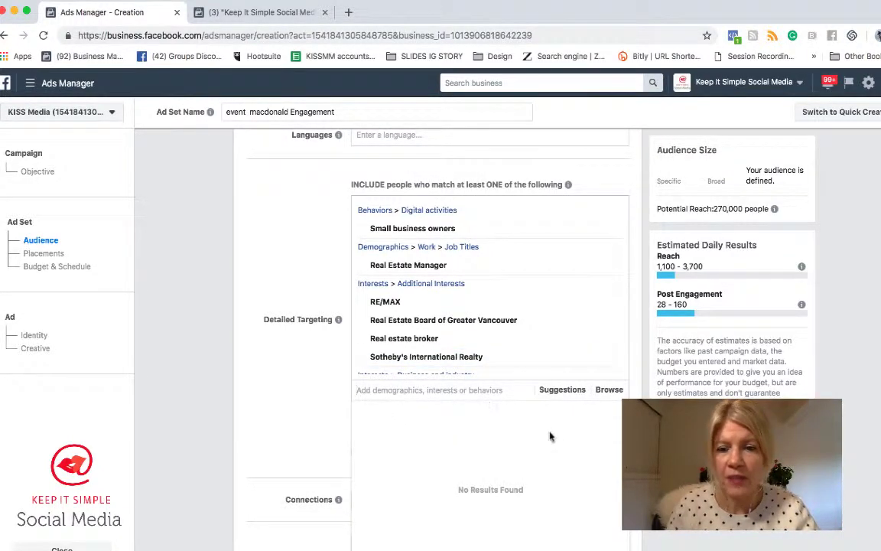
{"action": "scroll", "coordinate": [543, 430], "scroll_direction": "down", "scroll_amount": 3}
{"action": "left_click", "coordinate": [317, 257]}
{"action": "scroll", "coordinate": [318, 256], "scroll_direction": "up", "scroll_amount": 1}
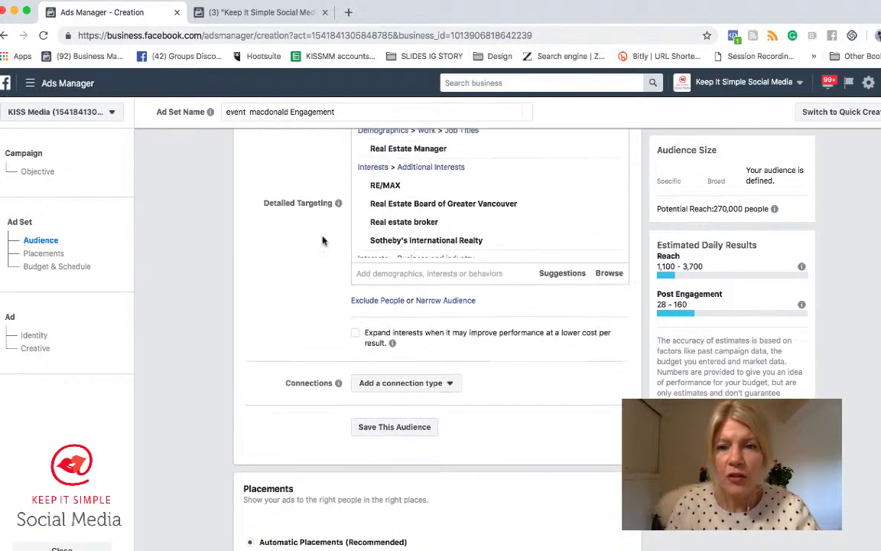
- Browse the detailed targeting options under Demographics, Interests, Behaviors and More Categories, including Facebook Categories
{"action": "left_click", "coordinate": [609, 273]}
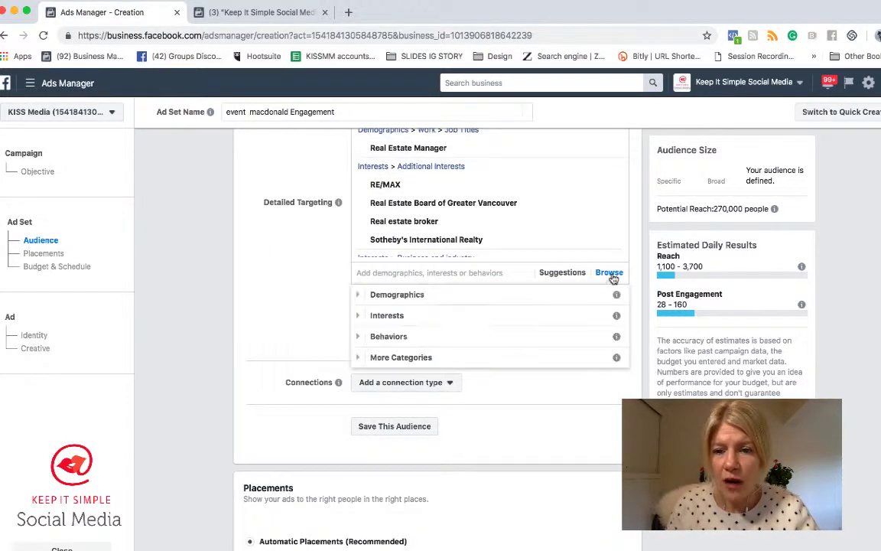
{"action": "left_click", "coordinate": [358, 295]}
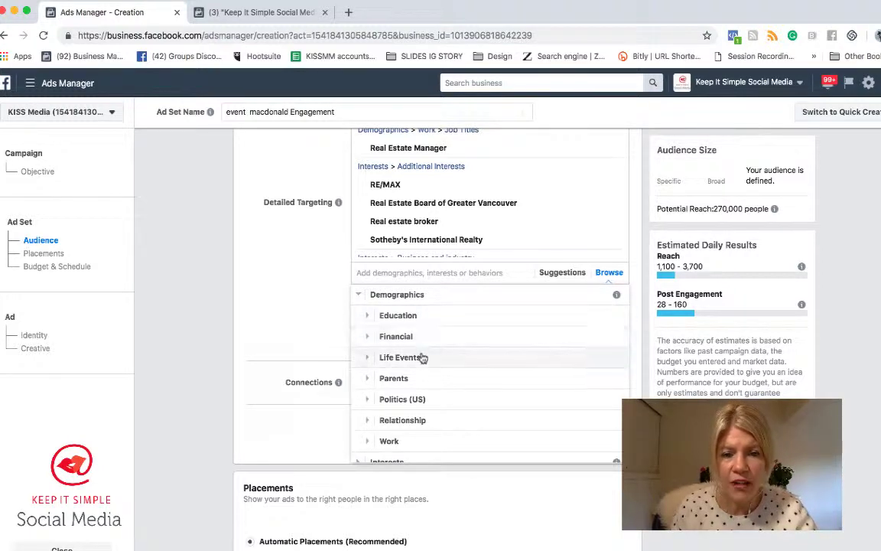
{"action": "scroll", "coordinate": [422, 383], "scroll_direction": "down", "scroll_amount": 2}
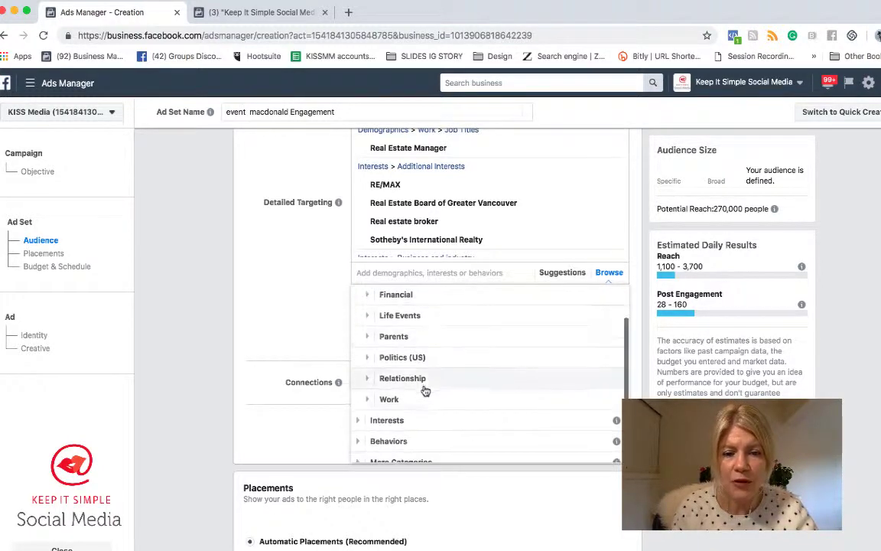
{"action": "left_click", "coordinate": [358, 422]}
{"action": "scroll", "coordinate": [357, 428], "scroll_direction": "down", "scroll_amount": 3}
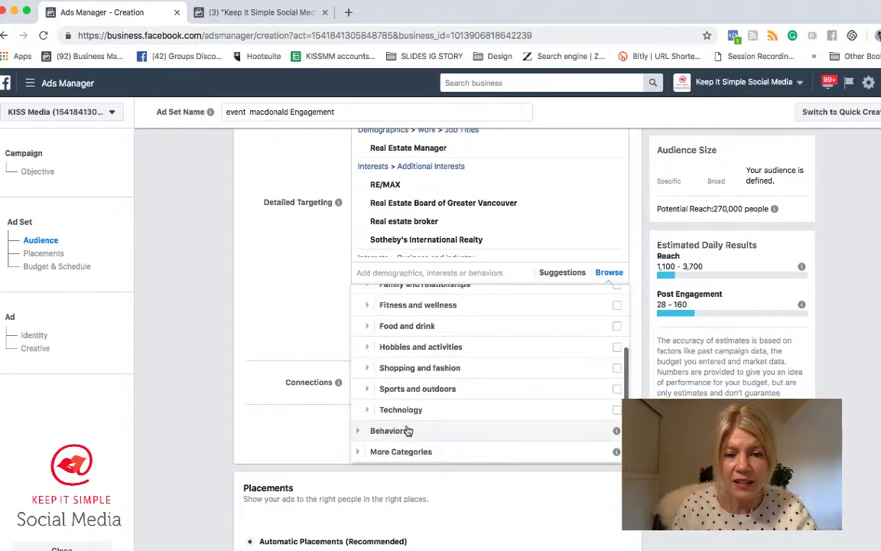
{"action": "scroll", "coordinate": [357, 430], "scroll_direction": "down", "scroll_amount": 1}
{"action": "left_click", "coordinate": [357, 427]}
{"action": "scroll", "coordinate": [359, 428], "scroll_direction": "down", "scroll_amount": 5}
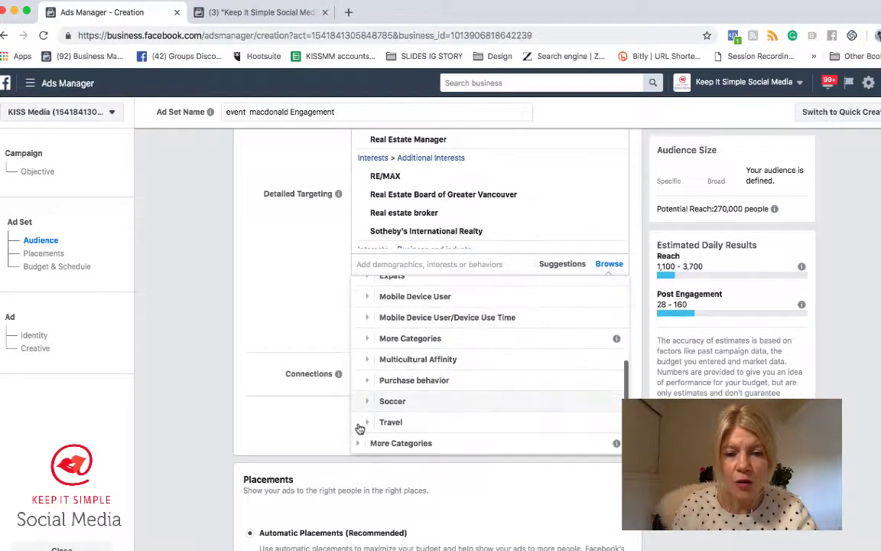
{"action": "left_click", "coordinate": [359, 444]}
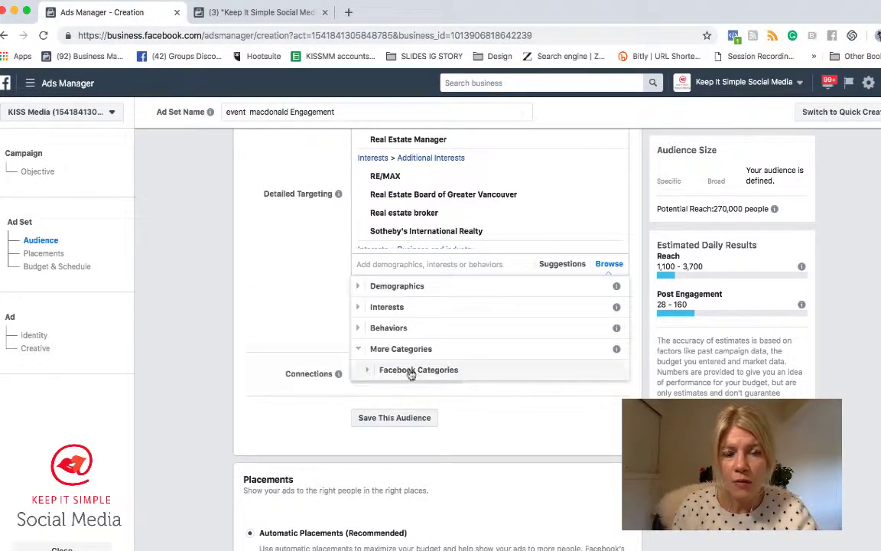
{"action": "left_click", "coordinate": [375, 372]}
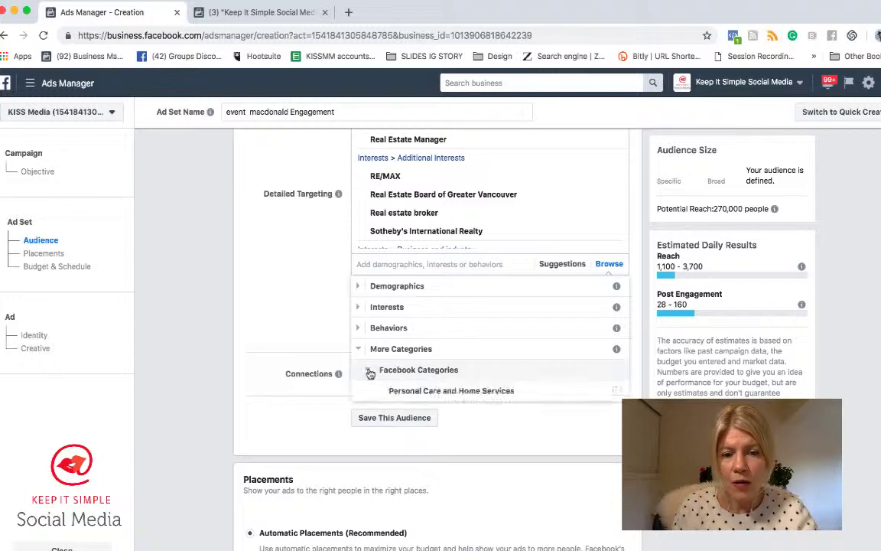
{"action": "left_click", "coordinate": [291, 290]}
- Save the current audience settings as a new audience named real estate vancouver
{"action": "scroll", "coordinate": [413, 340], "scroll_direction": "up", "scroll_amount": 3}
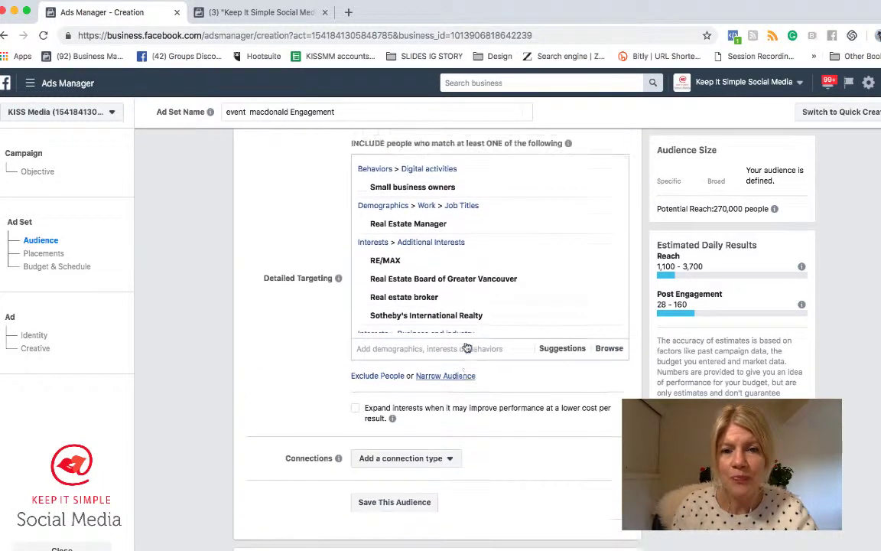
{"action": "mouse_move", "coordinate": [465, 346]}
{"action": "scroll", "coordinate": [509, 384], "scroll_direction": "down", "scroll_amount": 4}
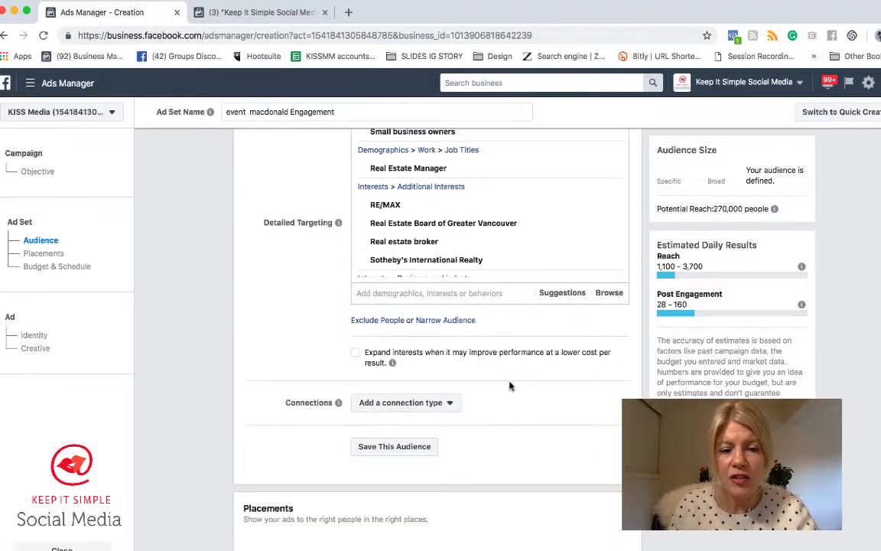
{"action": "left_click", "coordinate": [386, 387]}
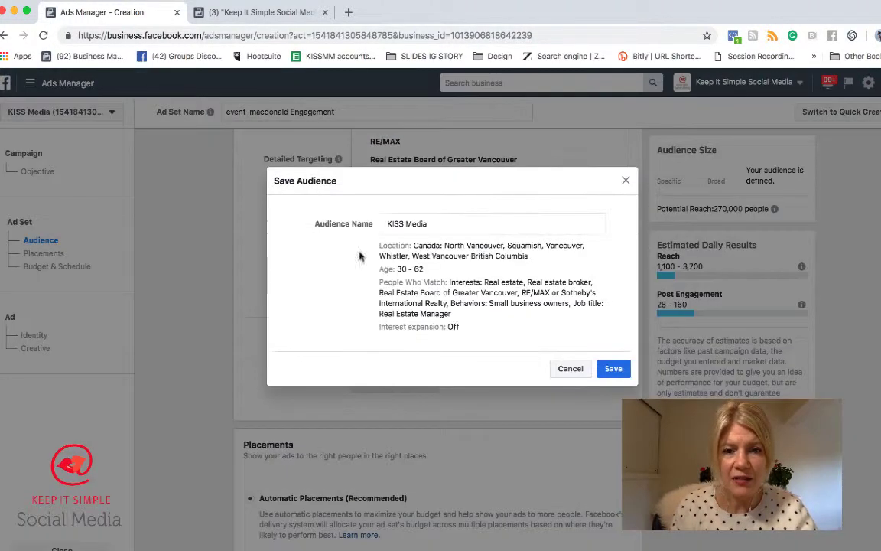
{"action": "left_click", "coordinate": [435, 223]}
{"action": "triple_click", "coordinate": [436, 223]}
{"action": "type", "text": "r"}
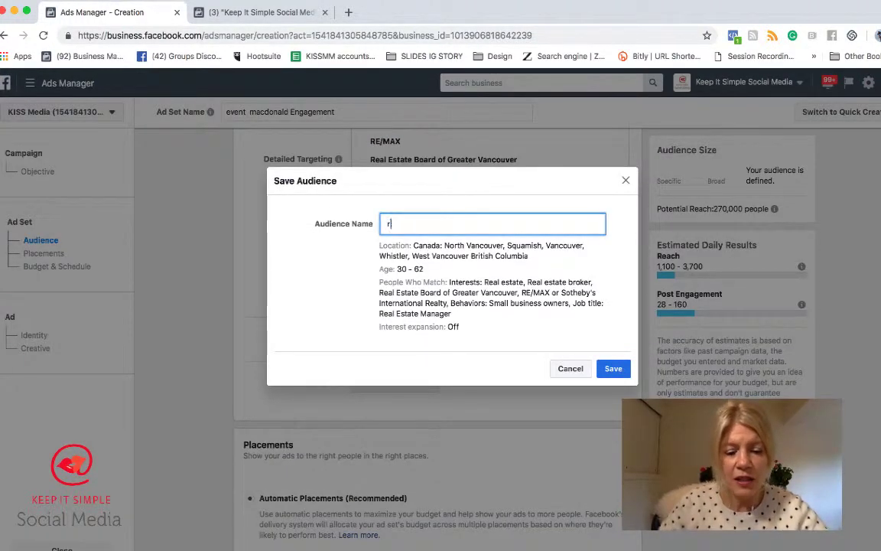
{"action": "type", "text": "eal estat"}
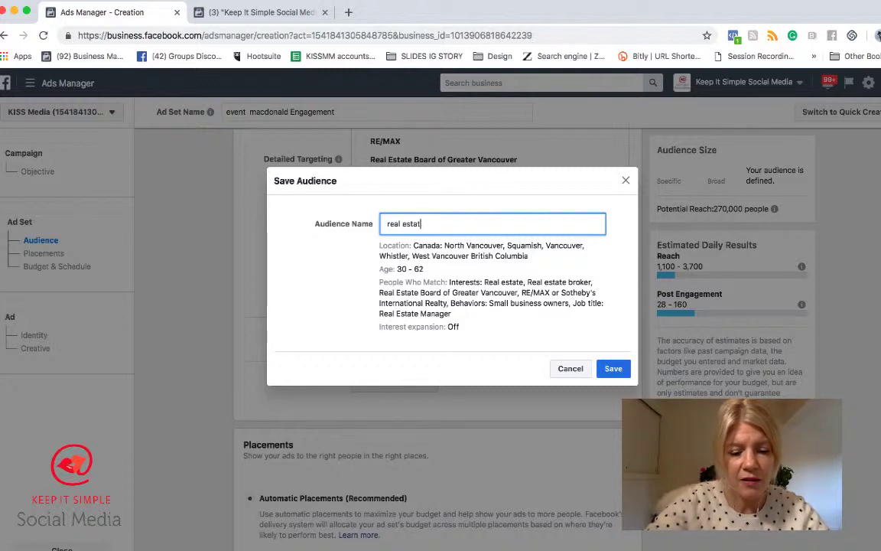
{"action": "type", "text": "e vancouber"}
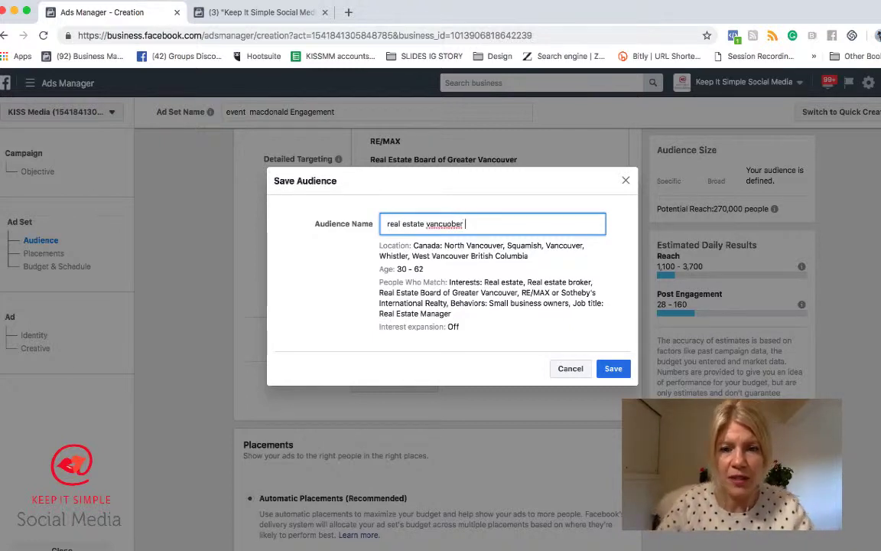
{"action": "key", "text": "BackSpace"}
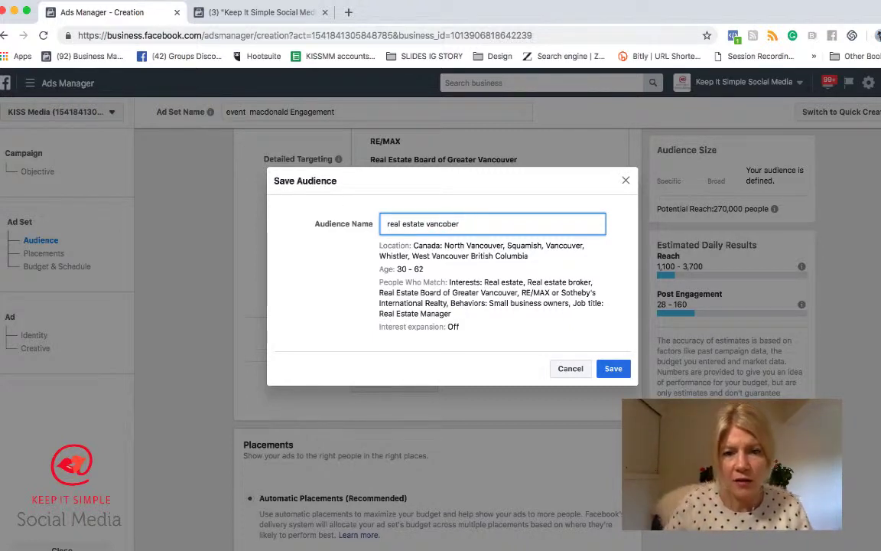
{"action": "key", "text": "Right"}
{"action": "key", "text": "Right"}
{"action": "key", "text": "BackSpace"}
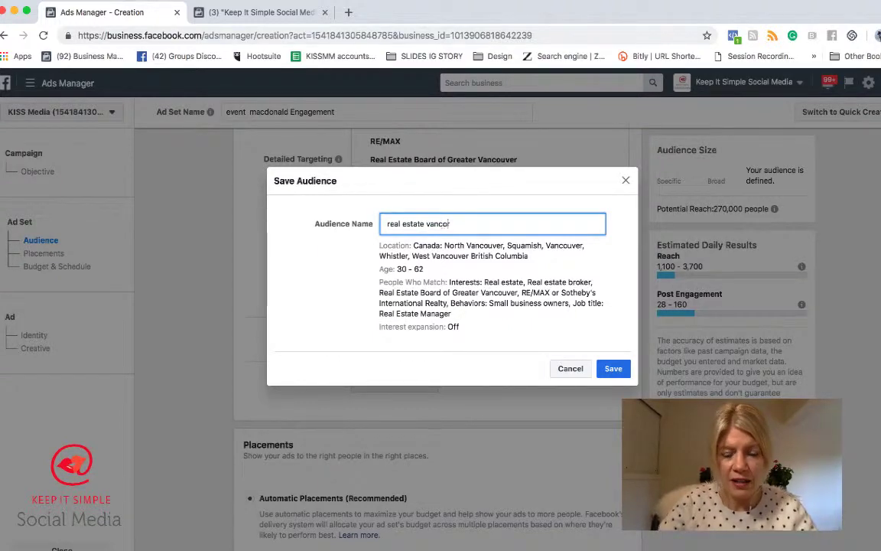
{"action": "type", "text": "uv"}
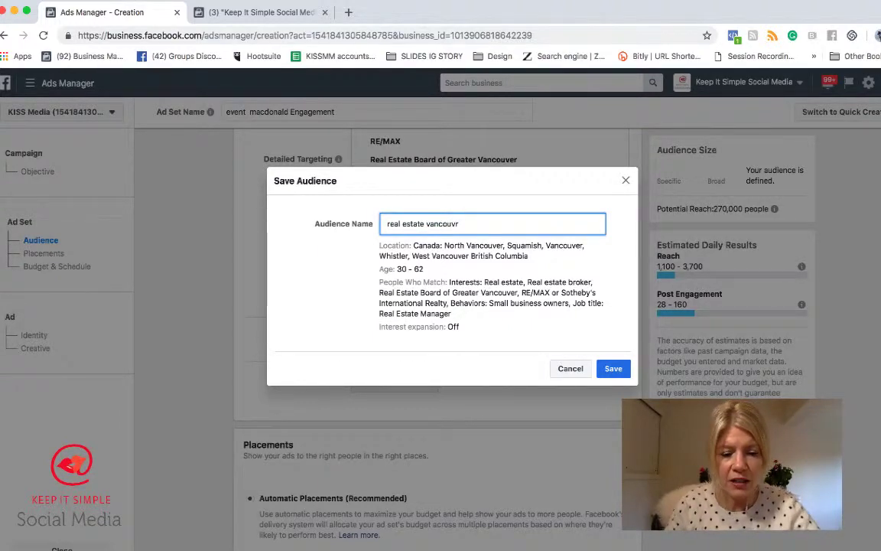
{"action": "type", "text": "e"}
{"action": "left_click", "coordinate": [614, 368]}
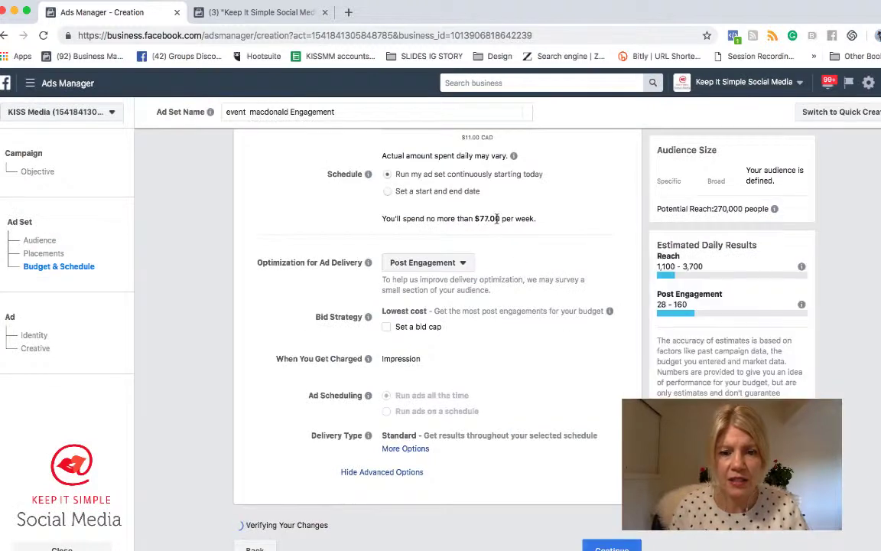
- Review the saved audience's summary and browse the list of other saved target audiences
{"action": "scroll", "coordinate": [500, 244], "scroll_direction": "up", "scroll_amount": 10}
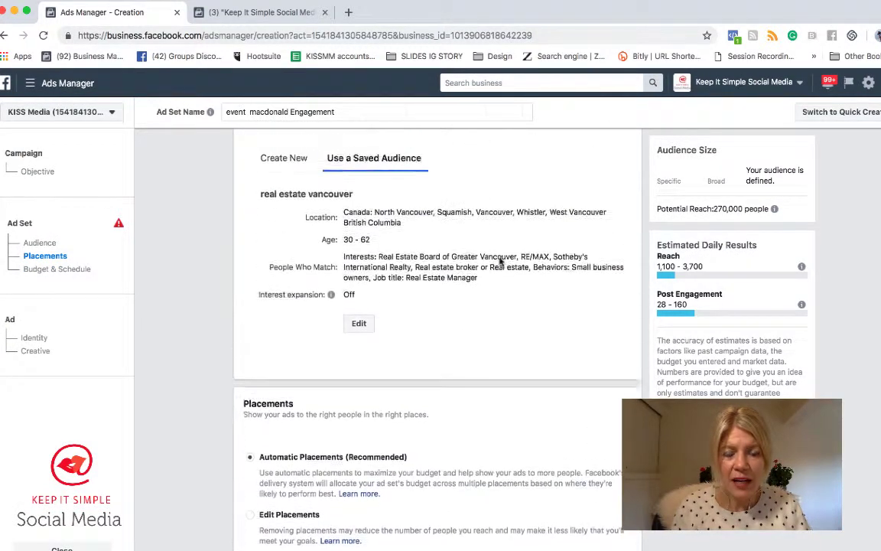
{"action": "scroll", "coordinate": [499, 260], "scroll_direction": "up", "scroll_amount": 3}
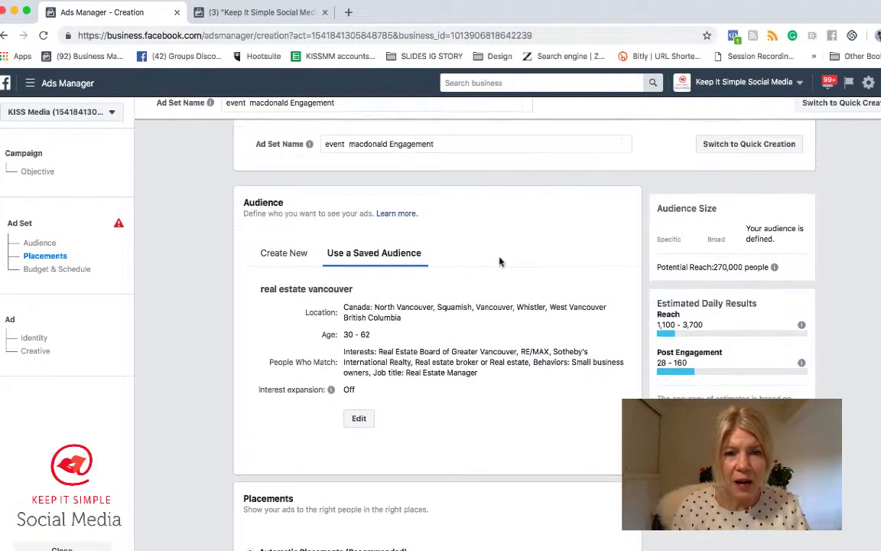
{"action": "left_click", "coordinate": [420, 257]}
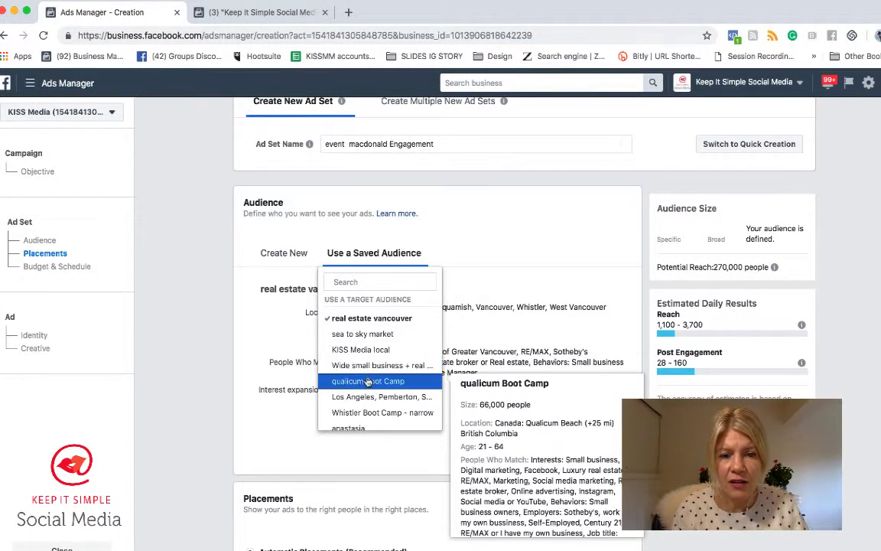
{"action": "scroll", "coordinate": [360, 397], "scroll_direction": "down", "scroll_amount": 1}
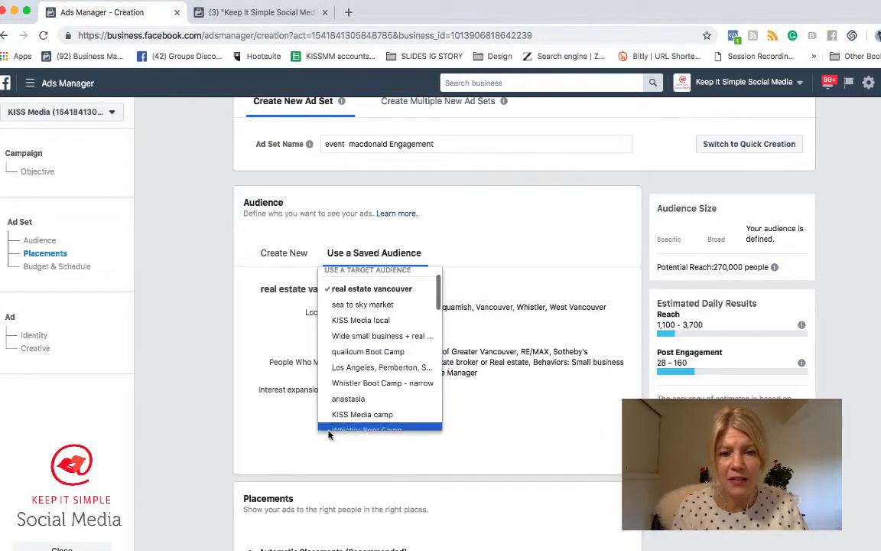
{"action": "left_click", "coordinate": [296, 446]}
{"action": "scroll", "coordinate": [463, 407], "scroll_direction": "down", "scroll_amount": 2}
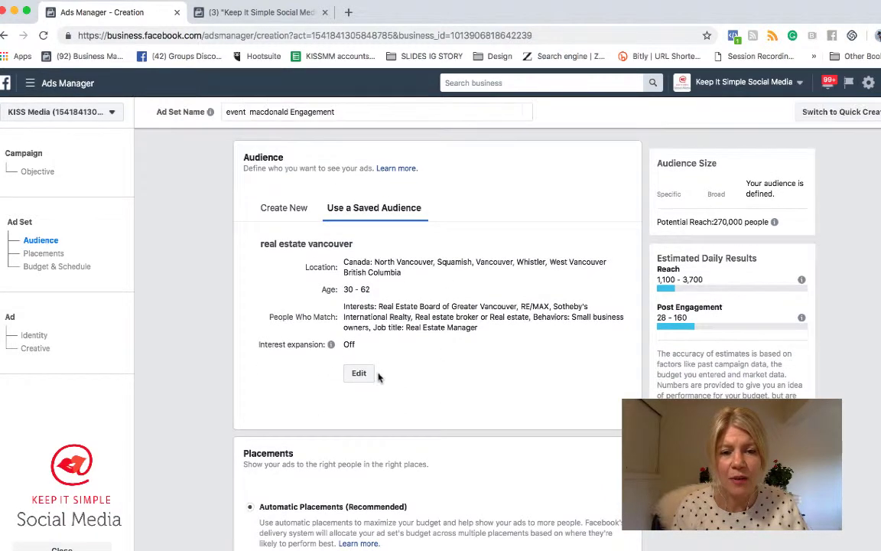
- Open the real estate vancouver audience for editing, examine its locations, age and detailed targeting, and close it without changes
{"action": "left_click", "coordinate": [359, 374]}
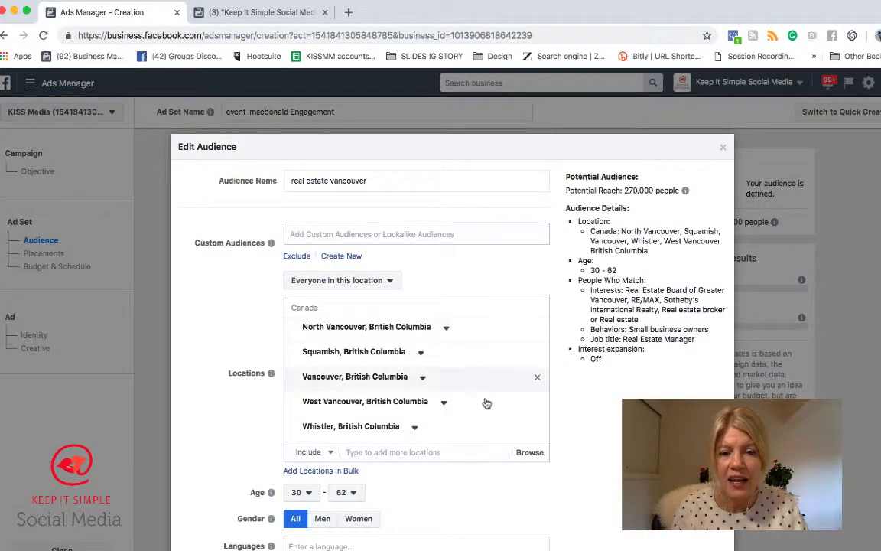
{"action": "scroll", "coordinate": [483, 413], "scroll_direction": "down", "scroll_amount": 5}
{"action": "scroll", "coordinate": [481, 424], "scroll_direction": "down", "scroll_amount": 1}
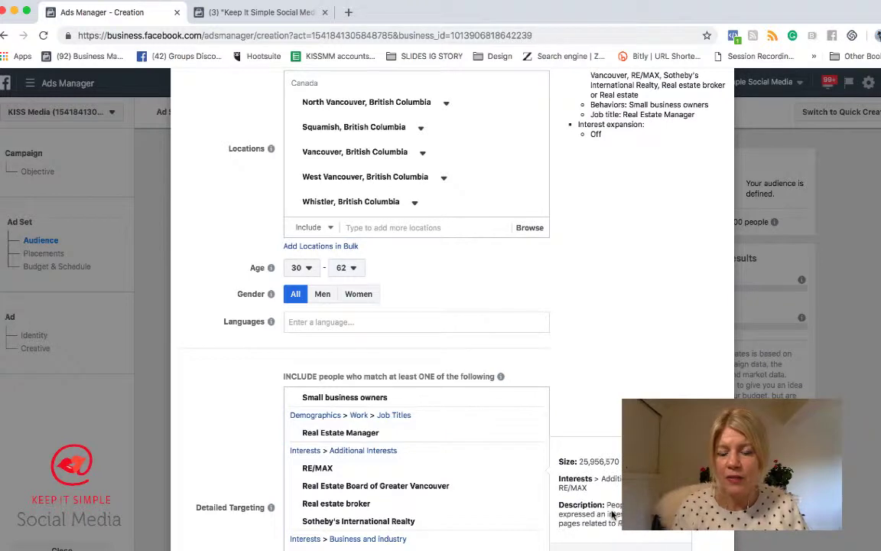
{"action": "scroll", "coordinate": [654, 316], "scroll_direction": "up", "scroll_amount": 6}
{"action": "scroll", "coordinate": [654, 316], "scroll_direction": "down", "scroll_amount": 8}
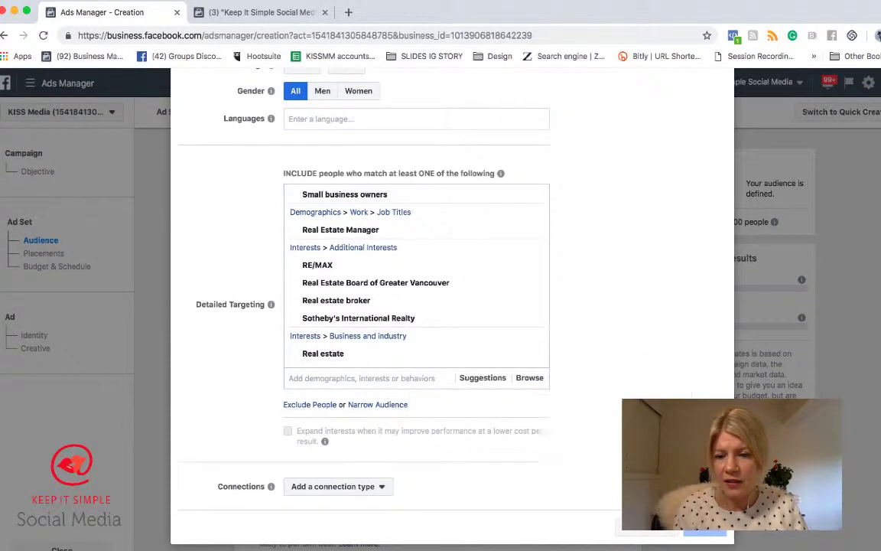
{"action": "scroll", "coordinate": [637, 391], "scroll_direction": "up", "scroll_amount": 8}
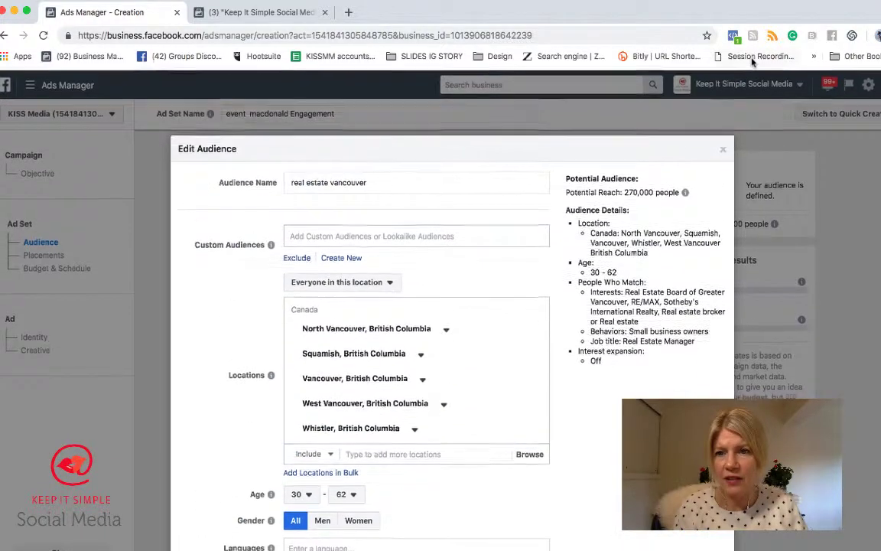
{"action": "left_click", "coordinate": [718, 146]}
- Switch the ad set from automatic placements to Edit Placements and bring up the platform list
{"action": "scroll", "coordinate": [509, 325], "scroll_direction": "down", "scroll_amount": 8}
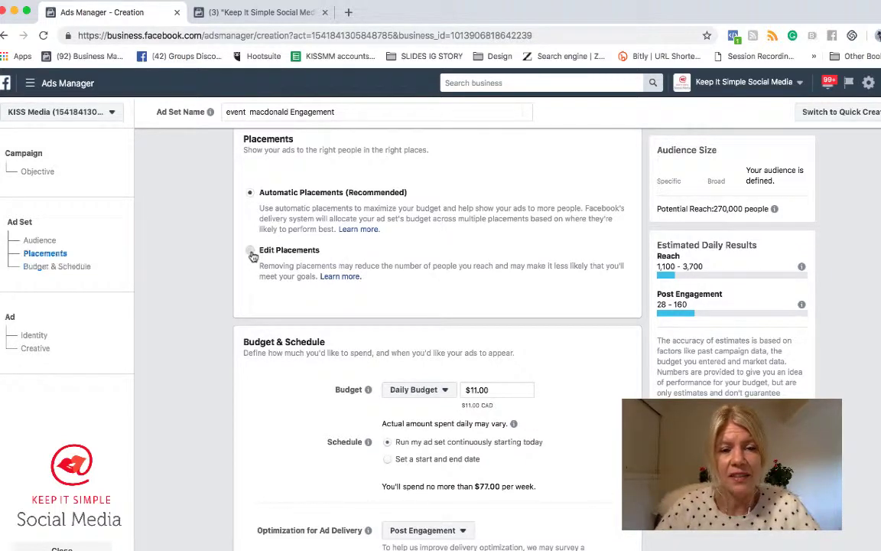
{"action": "left_click", "coordinate": [253, 256]}
{"action": "scroll", "coordinate": [301, 326], "scroll_direction": "down", "scroll_amount": 5}
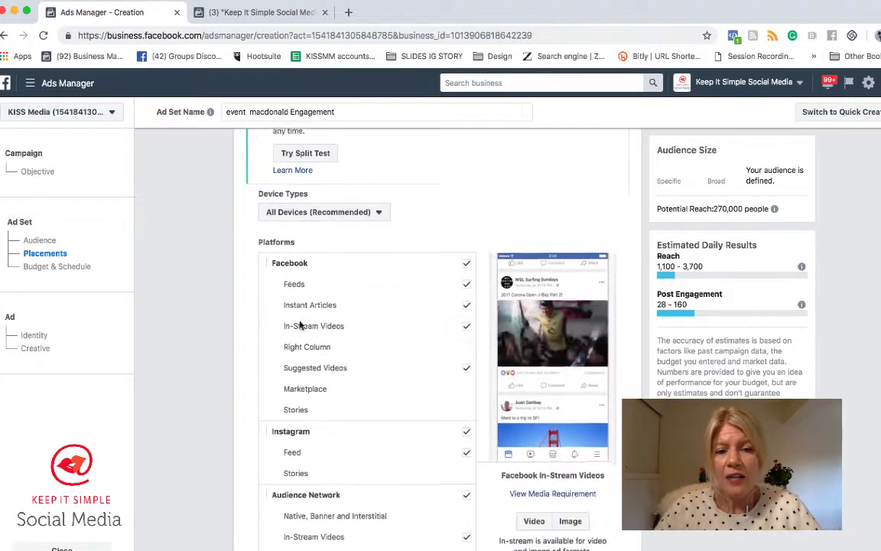
{"action": "scroll", "coordinate": [300, 326], "scroll_direction": "down", "scroll_amount": 3}
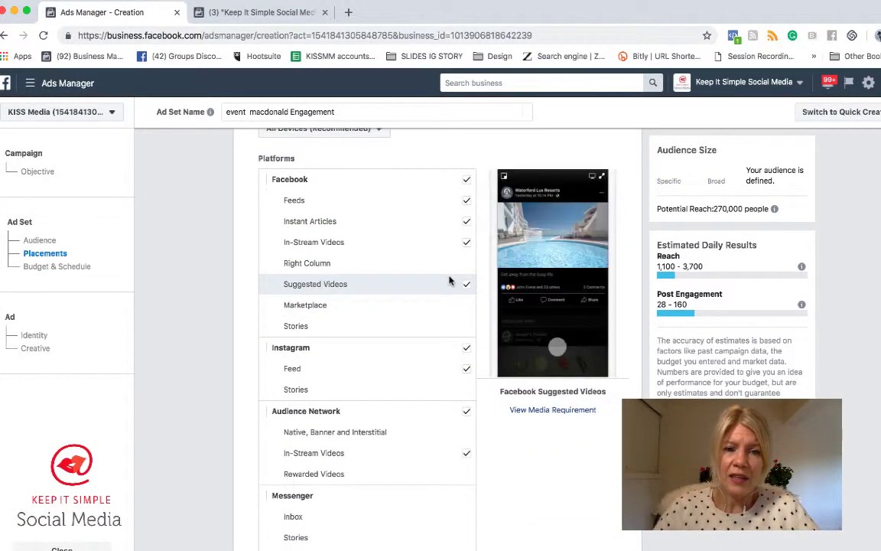
- Check the photos in the Macdonald Realty event post on the Facebook page, then return to the ad set
{"action": "left_click", "coordinate": [261, 13]}
{"action": "scroll", "coordinate": [438, 258], "scroll_direction": "down", "scroll_amount": 3}
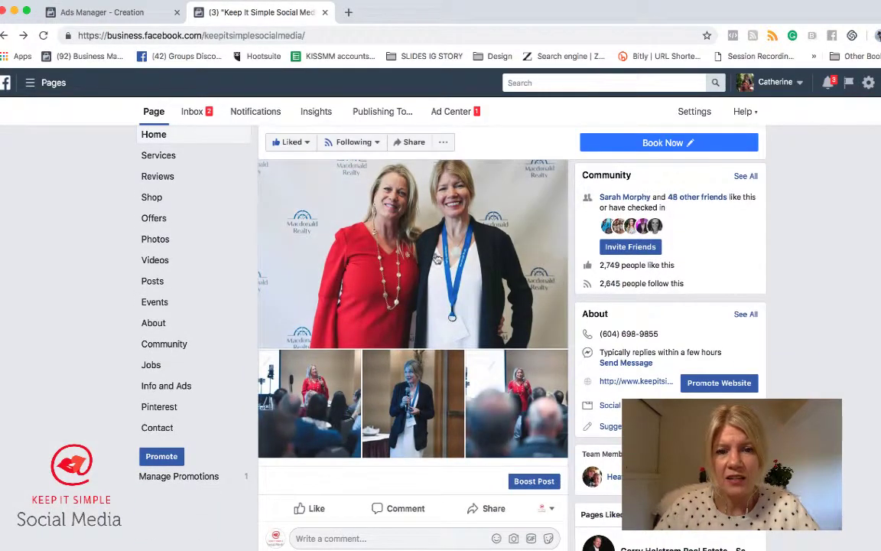
{"action": "scroll", "coordinate": [438, 258], "scroll_direction": "up", "scroll_amount": 5}
{"action": "left_click", "coordinate": [102, 12]}
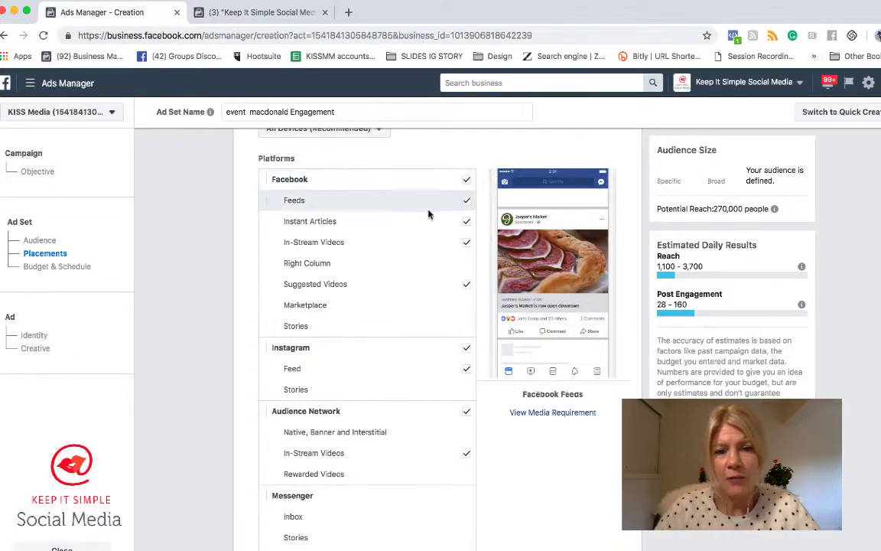
- Remove Suggested Videos, In-Stream Videos and Instant Articles from the Facebook placements
{"action": "left_click", "coordinate": [467, 285]}
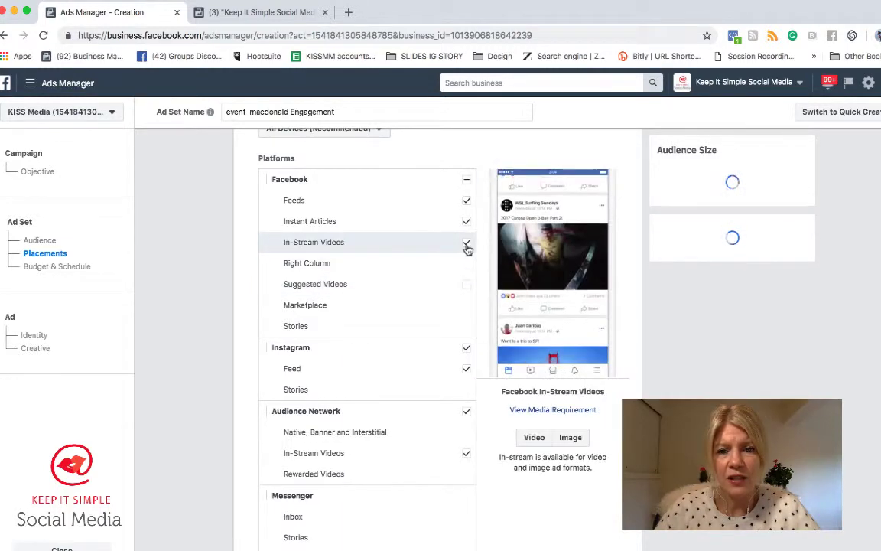
{"action": "left_click", "coordinate": [466, 243]}
{"action": "scroll", "coordinate": [439, 304], "scroll_direction": "up", "scroll_amount": 2}
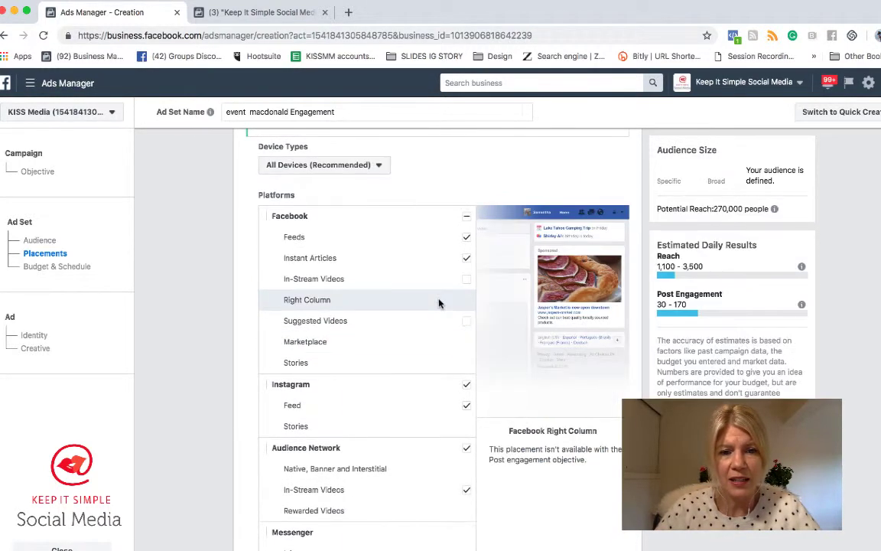
{"action": "left_click", "coordinate": [467, 259]}
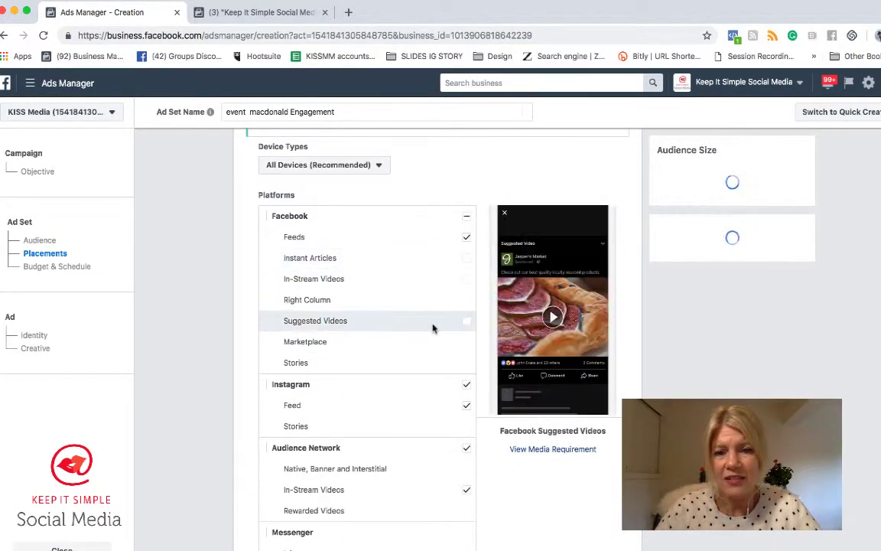
- Review the Instagram, Audience Network and Messenger placements and compare them with the event post on the Facebook page
{"action": "scroll", "coordinate": [433, 327], "scroll_direction": "down", "scroll_amount": 3}
{"action": "scroll", "coordinate": [441, 370], "scroll_direction": "down", "scroll_amount": 2}
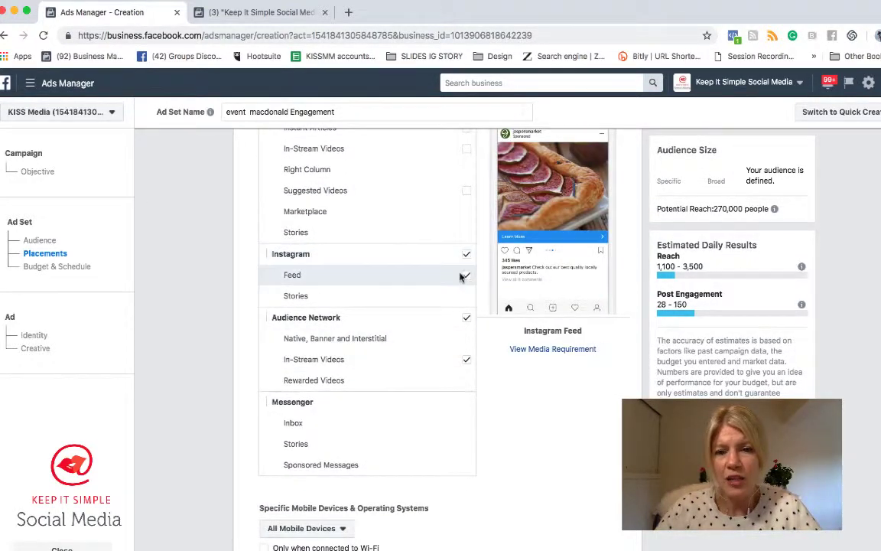
{"action": "scroll", "coordinate": [451, 384], "scroll_direction": "down", "scroll_amount": 1}
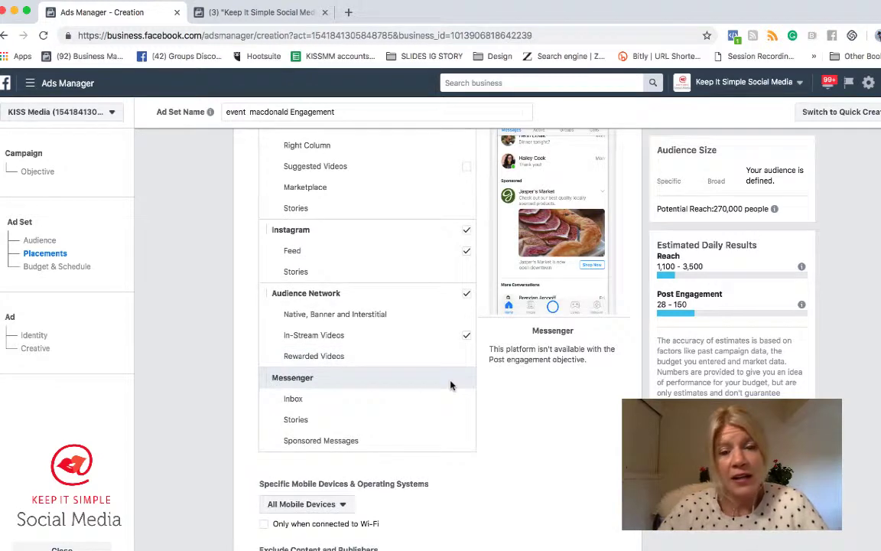
{"action": "scroll", "coordinate": [450, 385], "scroll_direction": "up", "scroll_amount": 3}
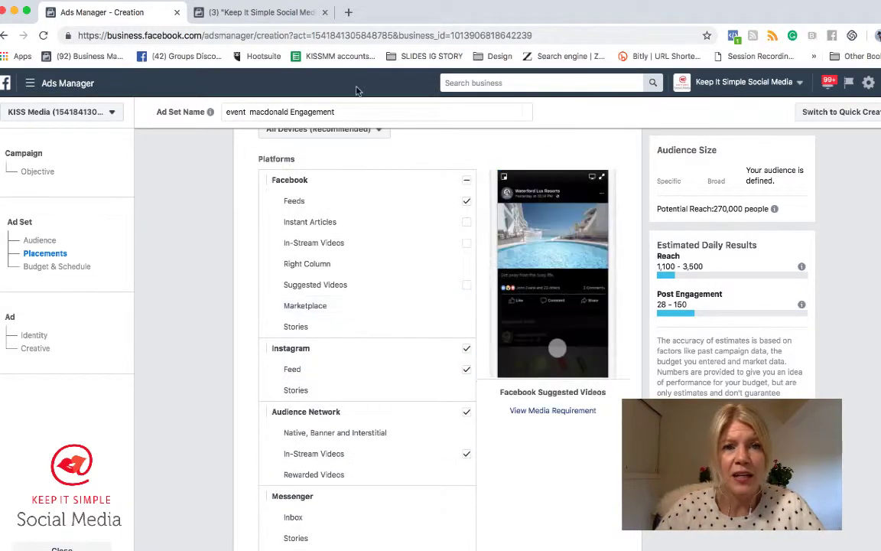
{"action": "left_click", "coordinate": [256, 12]}
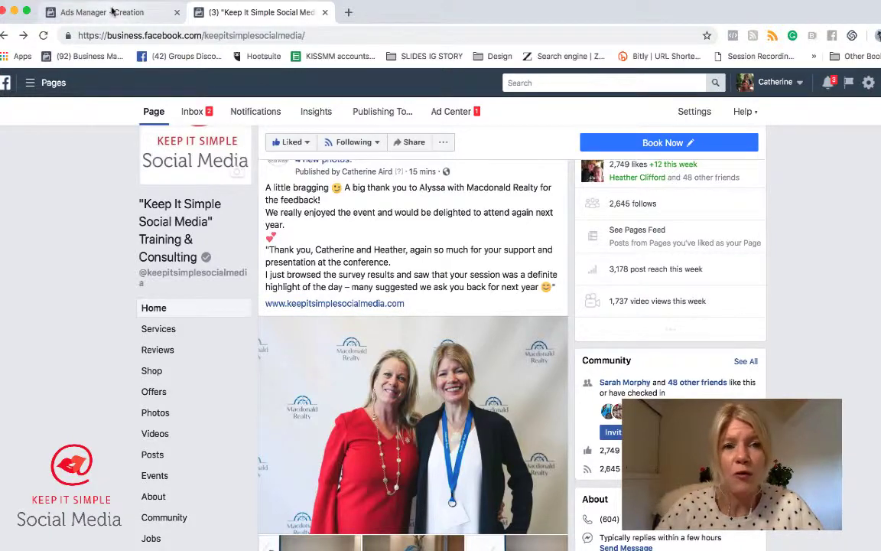
{"action": "left_click", "coordinate": [114, 11]}
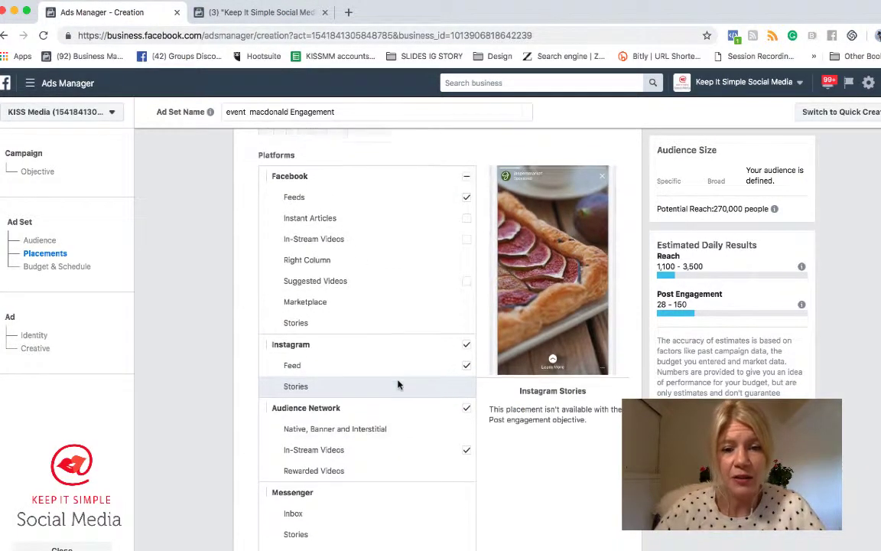
- Remove the entire Audience Network platform, including its In-Stream Videos, from the ad set's placements
{"action": "scroll", "coordinate": [398, 385], "scroll_direction": "down", "scroll_amount": 2}
{"action": "left_click", "coordinate": [468, 348]}
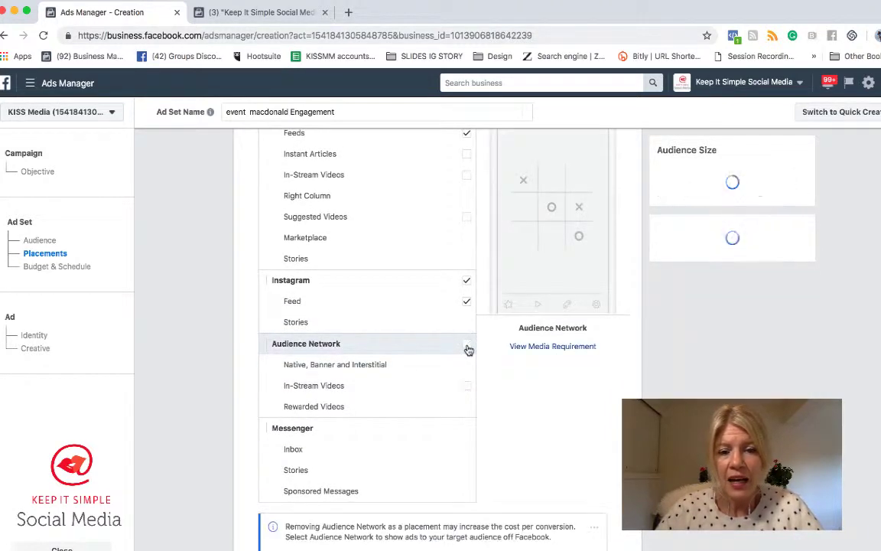
{"action": "scroll", "coordinate": [433, 398], "scroll_direction": "down", "scroll_amount": 1}
{"action": "scroll", "coordinate": [433, 398], "scroll_direction": "up", "scroll_amount": 3}
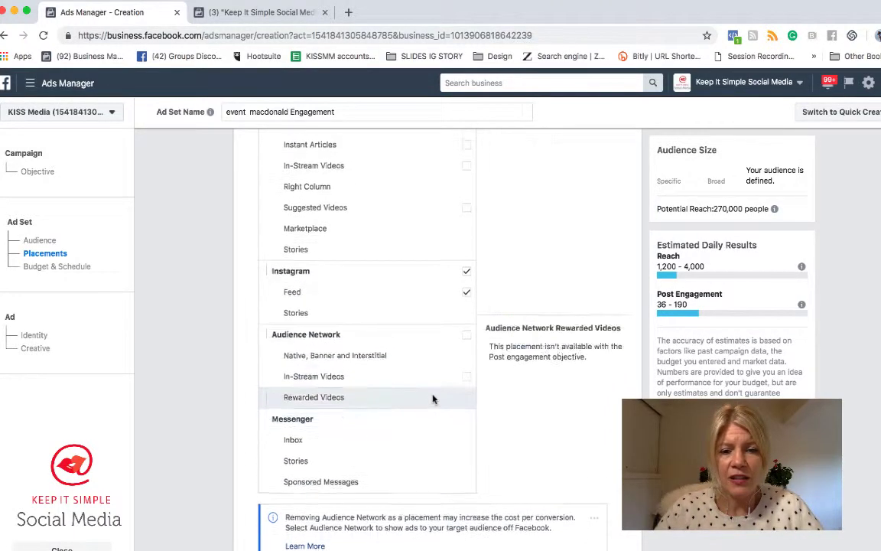
{"action": "scroll", "coordinate": [433, 397], "scroll_direction": "up", "scroll_amount": 1}
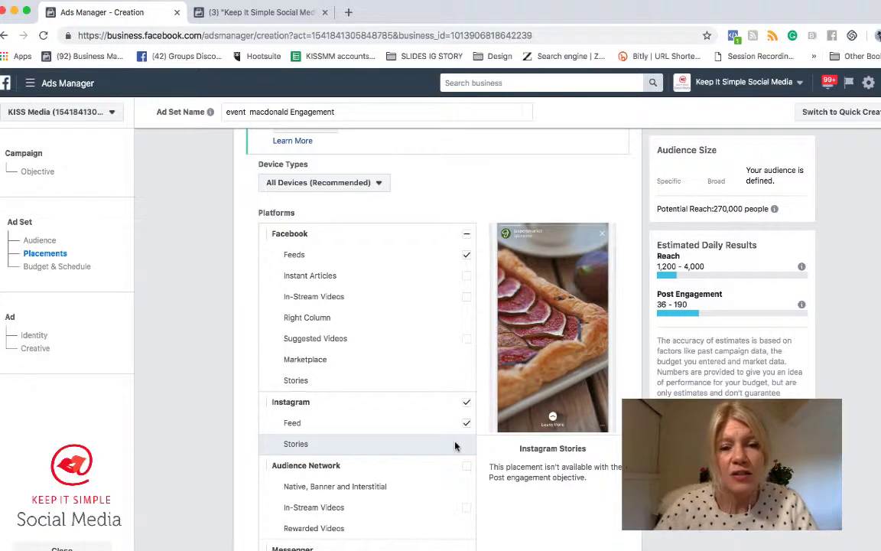
- Review the remaining platform placements, the mobile device and operating system settings, and the content and publisher exclusions of the ad set
{"action": "scroll", "coordinate": [456, 446], "scroll_direction": "down", "scroll_amount": 1}
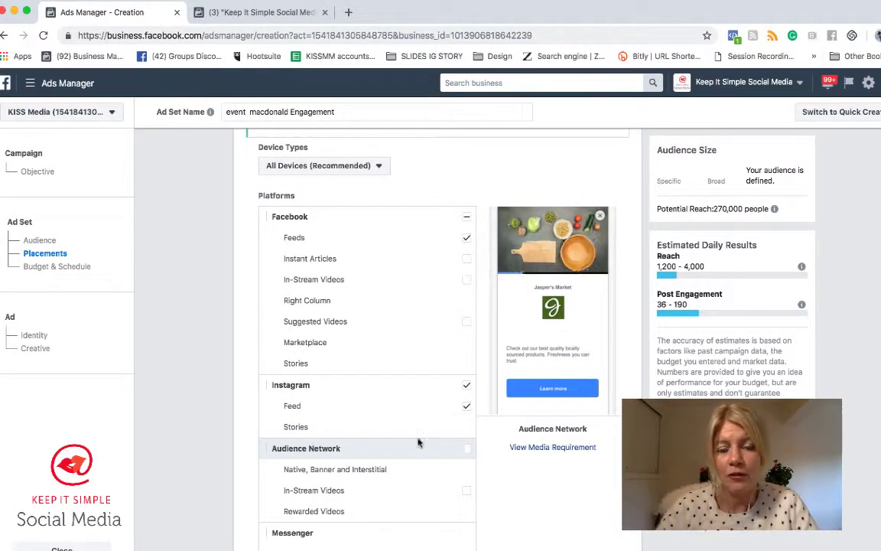
{"action": "scroll", "coordinate": [420, 437], "scroll_direction": "down", "scroll_amount": 2}
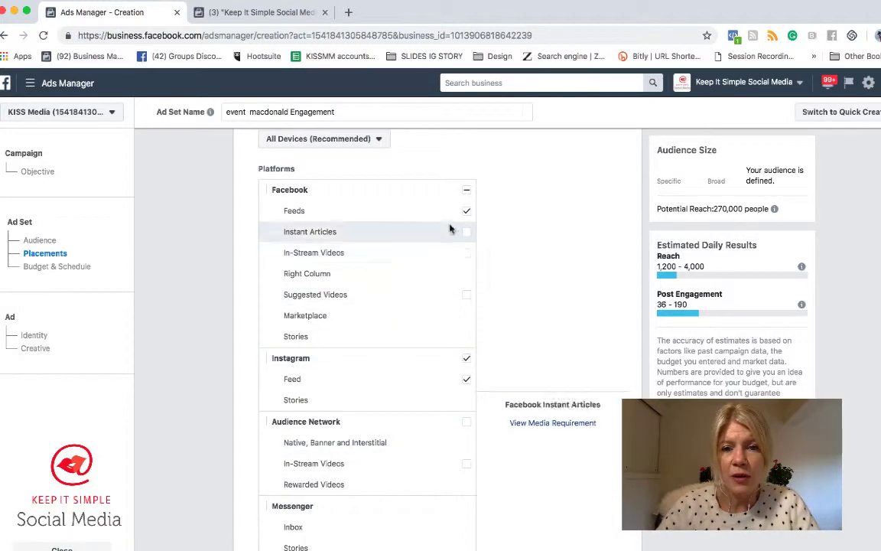
{"action": "scroll", "coordinate": [428, 421], "scroll_direction": "down", "scroll_amount": 10}
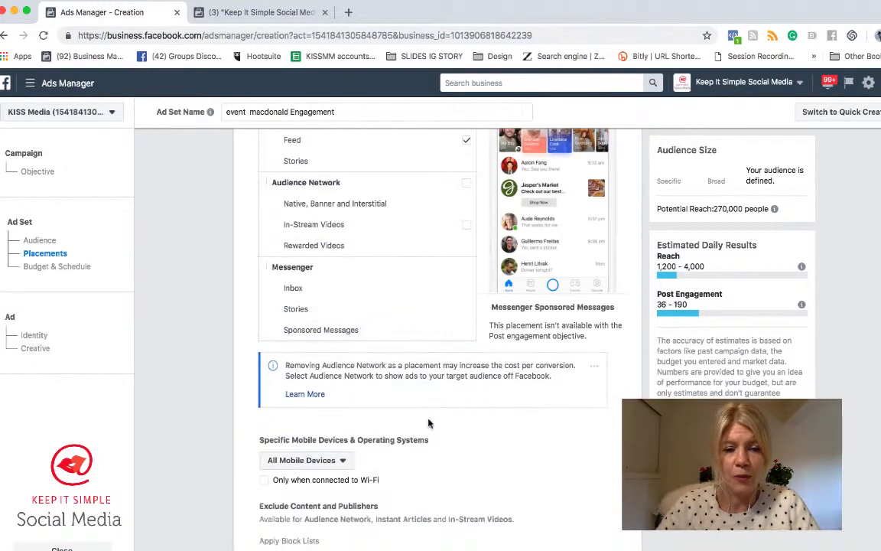
{"action": "scroll", "coordinate": [429, 421], "scroll_direction": "down", "scroll_amount": 1}
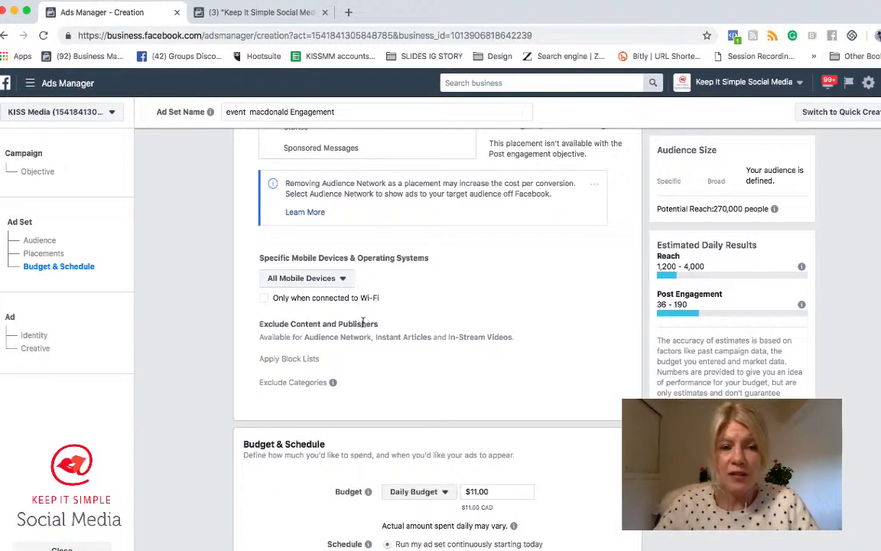
{"action": "scroll", "coordinate": [337, 207], "scroll_direction": "up", "scroll_amount": 5}
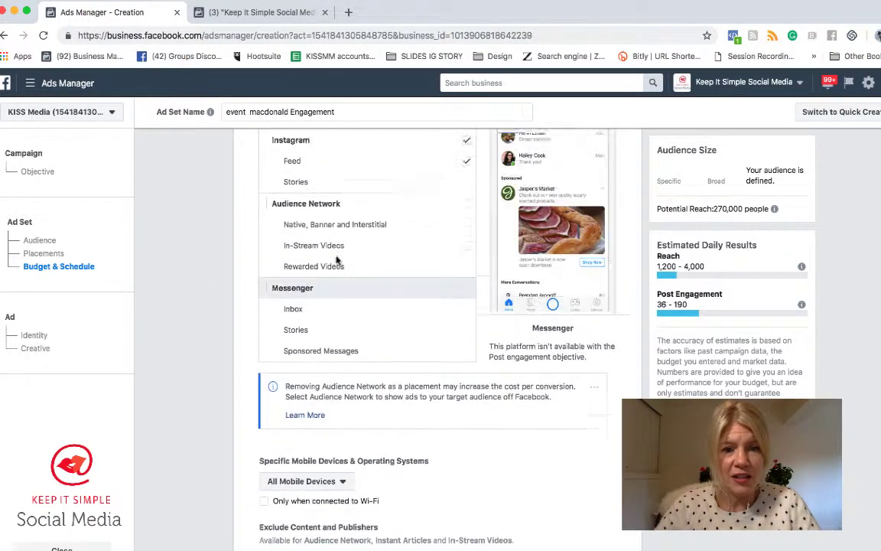
{"action": "scroll", "coordinate": [336, 253], "scroll_direction": "down", "scroll_amount": 4}
{"action": "scroll", "coordinate": [336, 260], "scroll_direction": "down", "scroll_amount": 3}
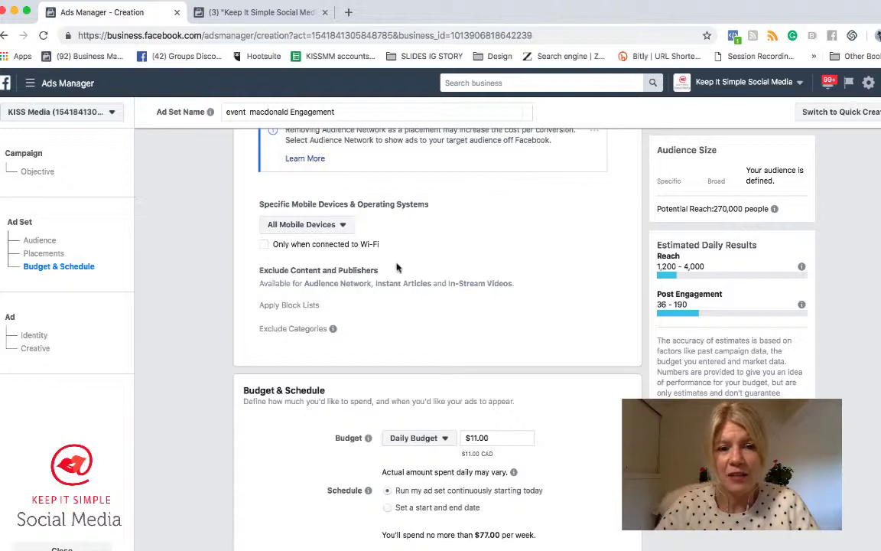
{"action": "scroll", "coordinate": [401, 279], "scroll_direction": "down", "scroll_amount": 1}
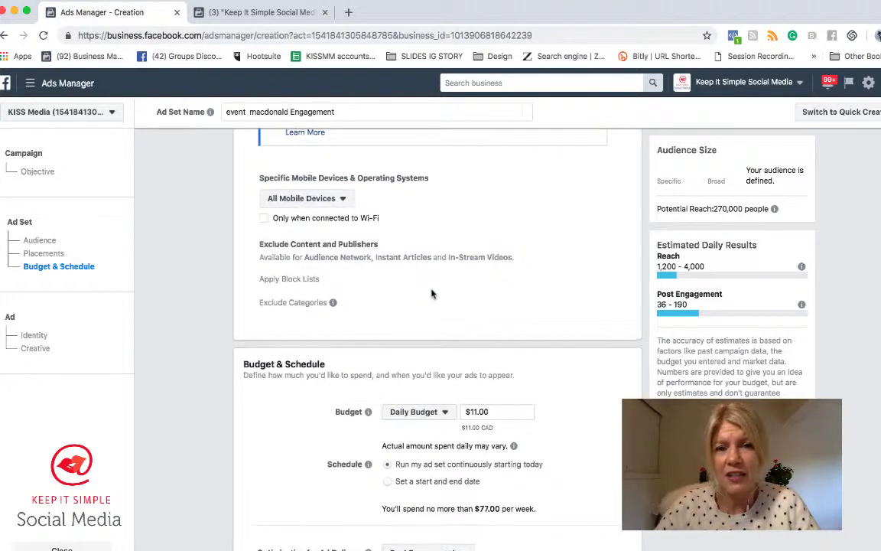
{"action": "scroll", "coordinate": [432, 294], "scroll_direction": "down", "scroll_amount": 1}
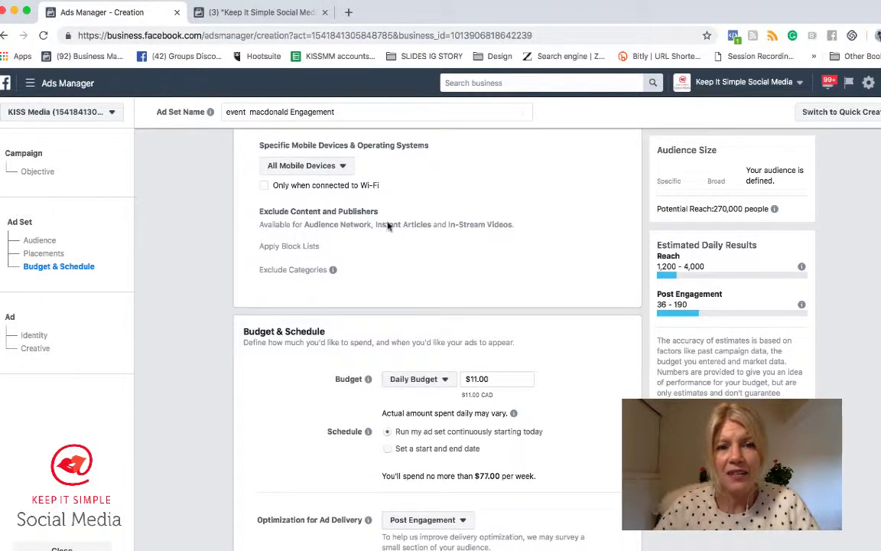
{"action": "scroll", "coordinate": [413, 252], "scroll_direction": "down", "scroll_amount": 1}
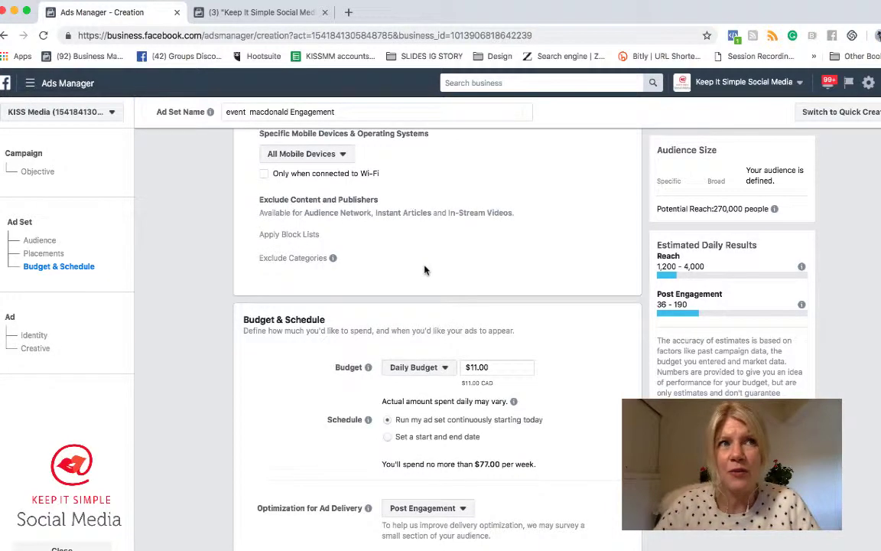
{"action": "scroll", "coordinate": [425, 269], "scroll_direction": "down", "scroll_amount": 2}
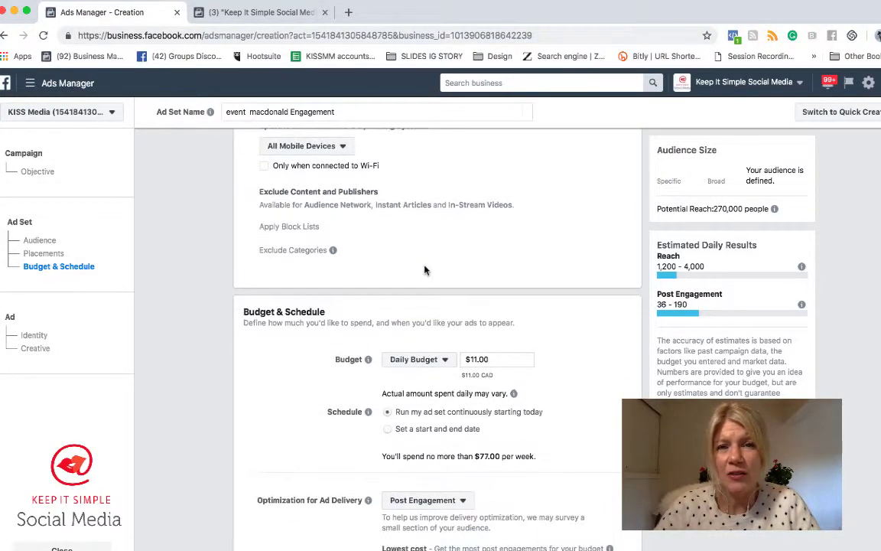
- Set the ad set's daily budget to $1.00
{"action": "scroll", "coordinate": [425, 269], "scroll_direction": "down", "scroll_amount": 3}
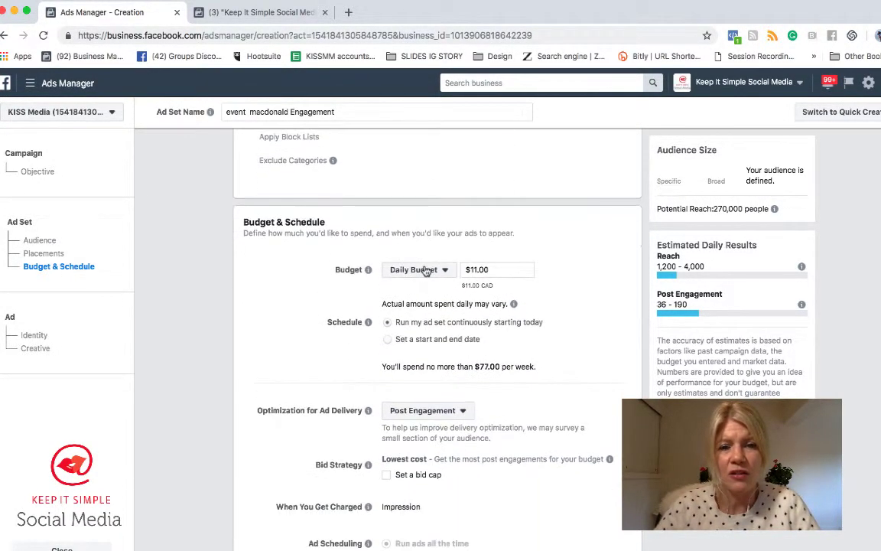
{"action": "scroll", "coordinate": [434, 306], "scroll_direction": "down", "scroll_amount": 4}
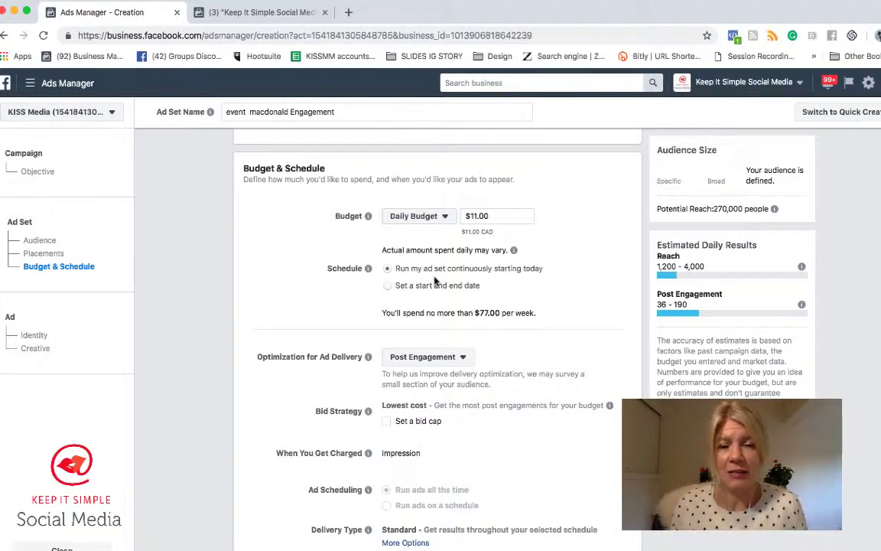
{"action": "left_click", "coordinate": [491, 216]}
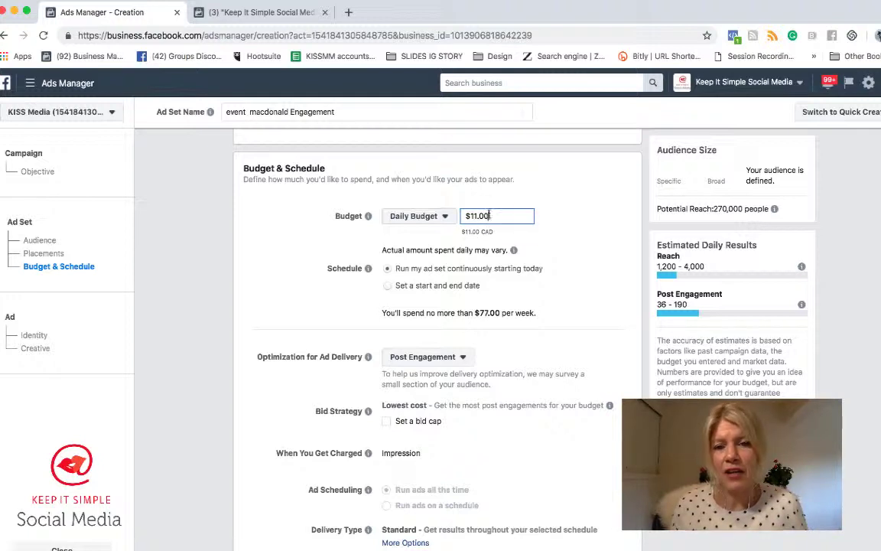
{"action": "key", "text": "BackSpace"}
{"action": "key", "text": "BackSpace"}
{"action": "key", "text": "BackSpace"}
{"action": "key", "text": "BackSpace"}
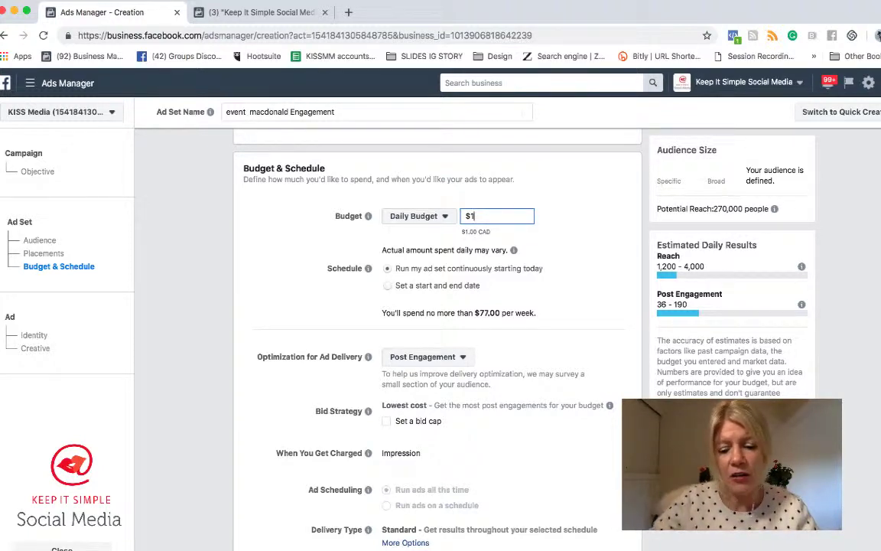
{"action": "type", "text": ".00"}
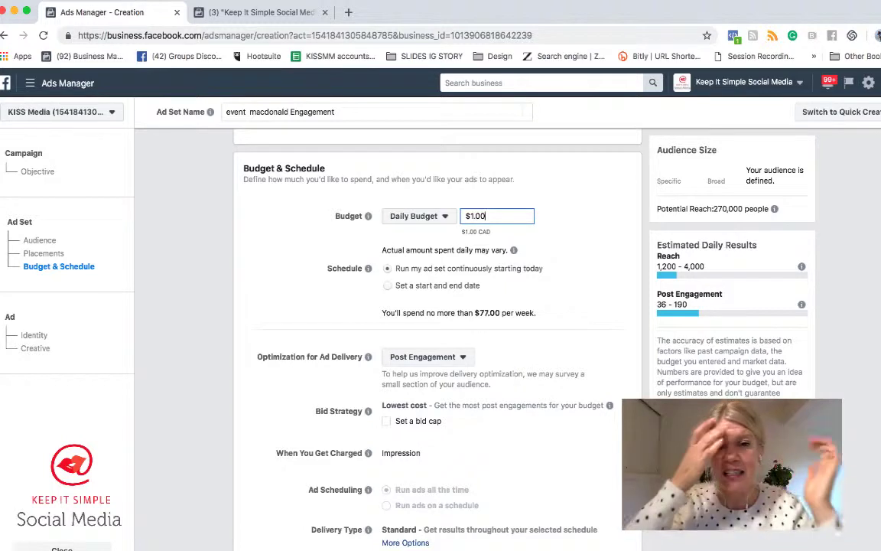
- Schedule the ad set with a start and end date, setting the end date to November 17, 2018
{"action": "left_click", "coordinate": [395, 289]}
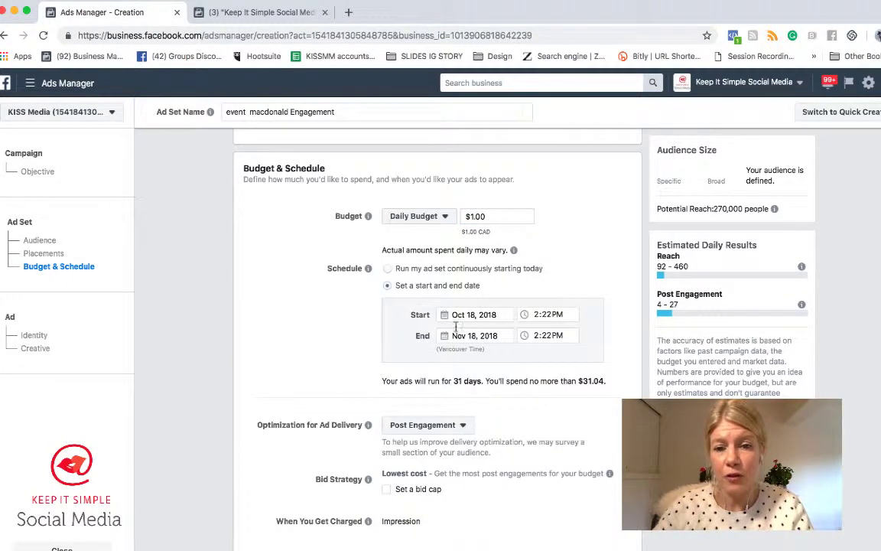
{"action": "left_click", "coordinate": [445, 338]}
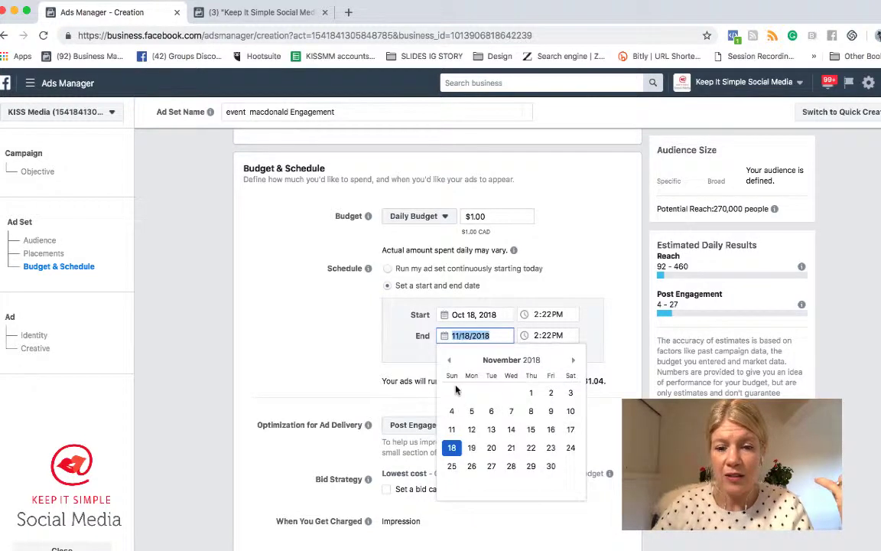
{"action": "left_click", "coordinate": [571, 429]}
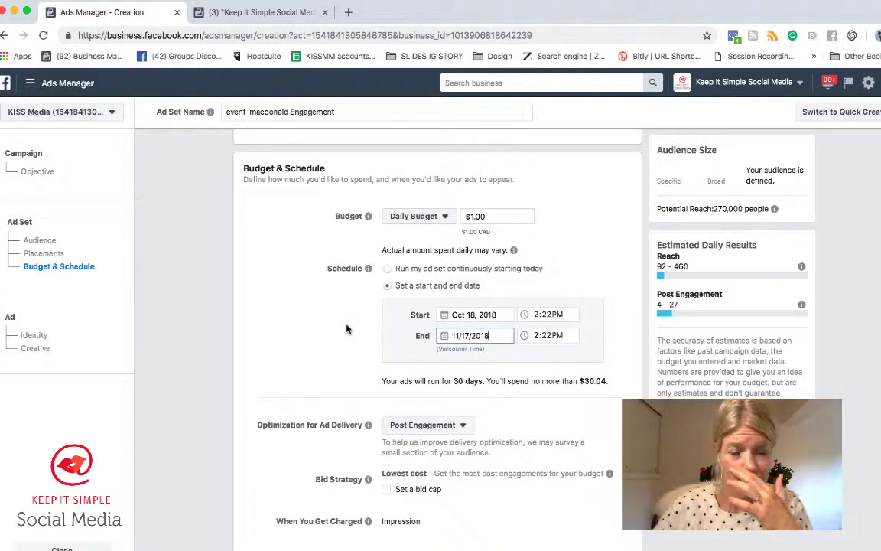
- Review the ad delivery optimization, bid strategy and scheduling options, and continue to the ad setup
{"action": "scroll", "coordinate": [351, 331], "scroll_direction": "down", "scroll_amount": 1}
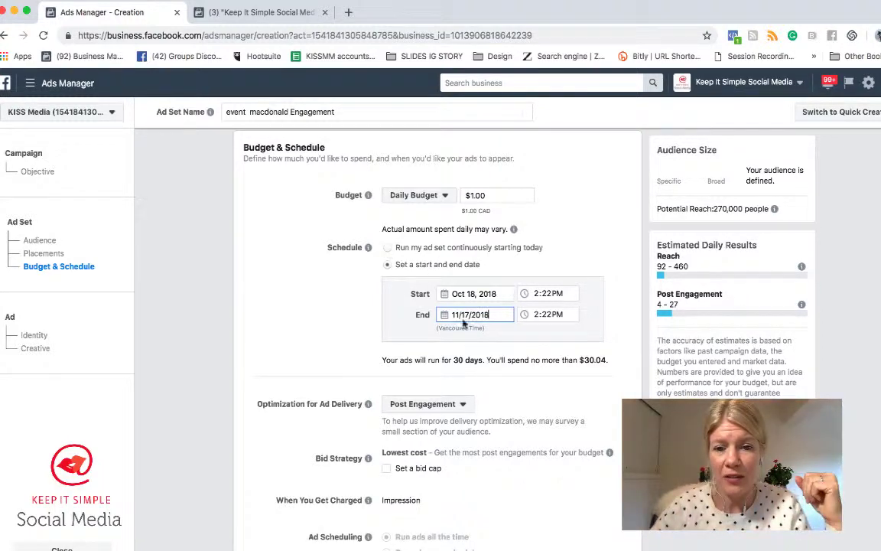
{"action": "scroll", "coordinate": [463, 330], "scroll_direction": "down", "scroll_amount": 1}
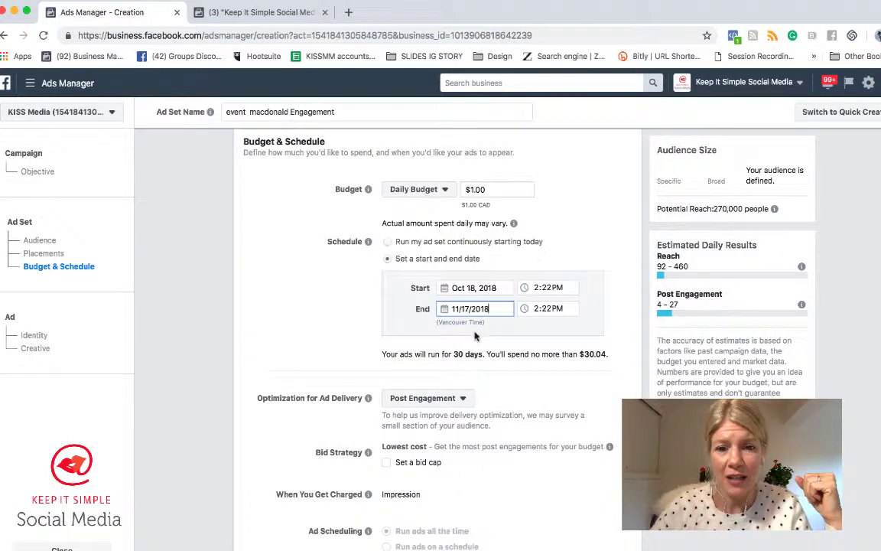
{"action": "scroll", "coordinate": [504, 370], "scroll_direction": "down", "scroll_amount": 5}
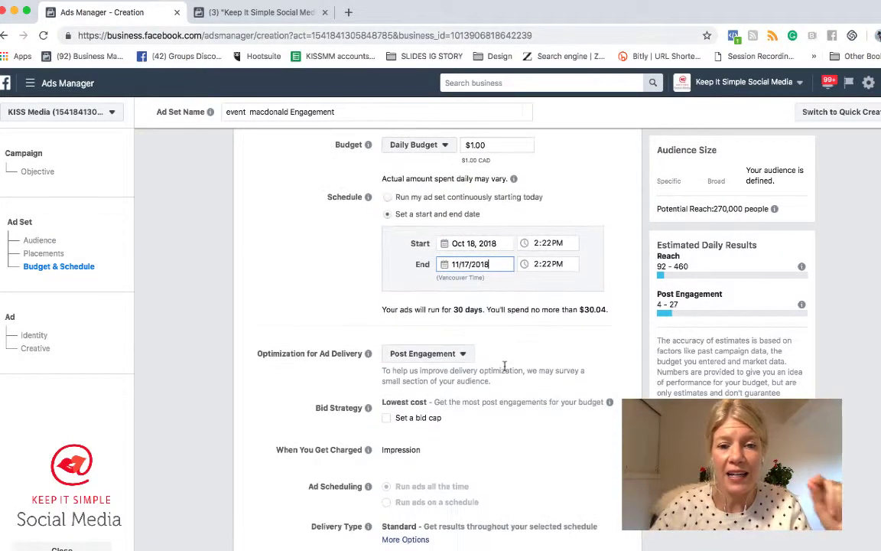
{"action": "scroll", "coordinate": [505, 370], "scroll_direction": "up", "scroll_amount": 1}
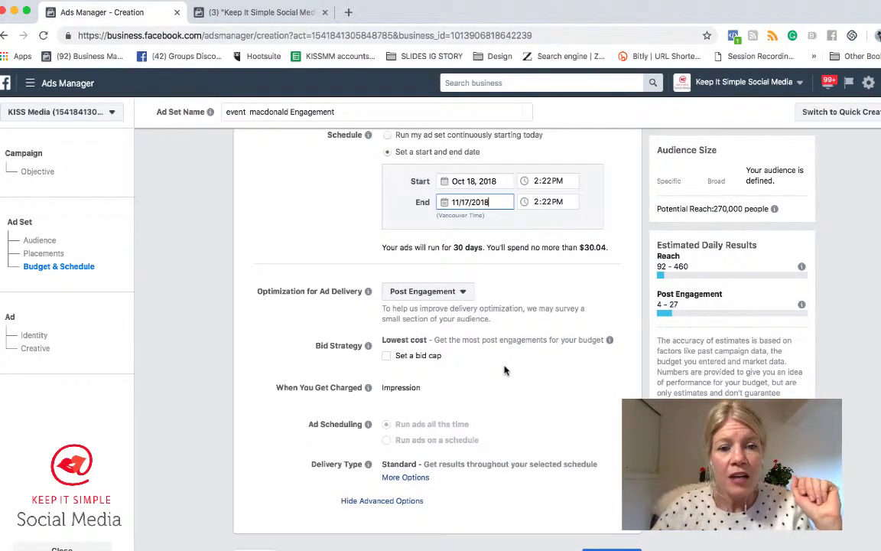
{"action": "scroll", "coordinate": [504, 370], "scroll_direction": "down", "scroll_amount": 1}
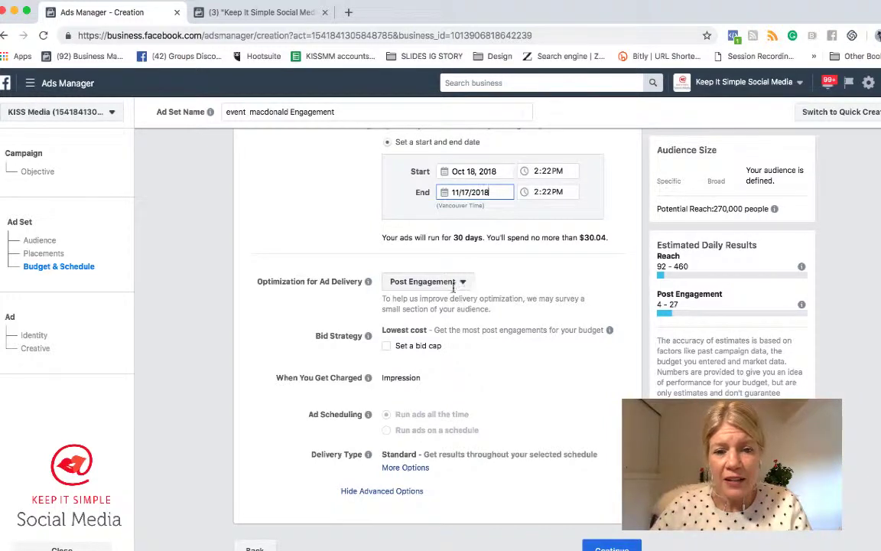
{"action": "mouse_move", "coordinate": [368, 337]}
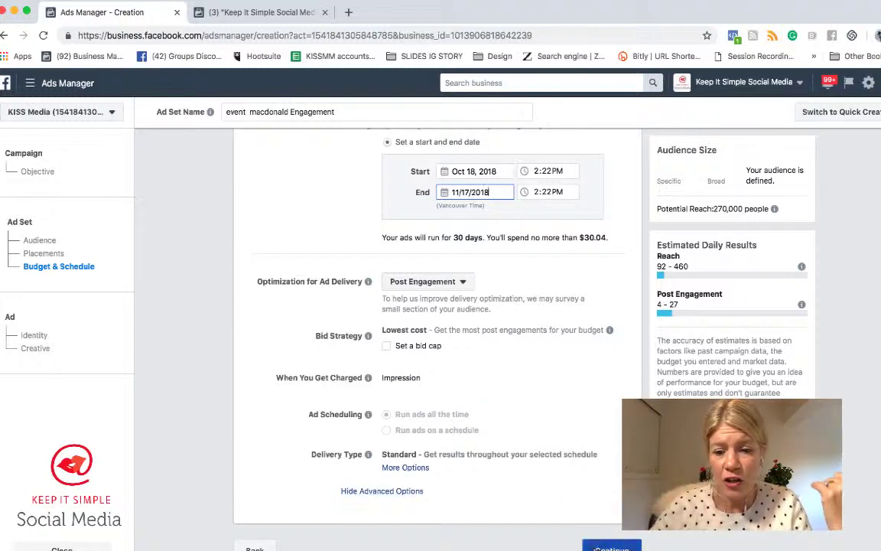
{"action": "left_click", "coordinate": [601, 548]}
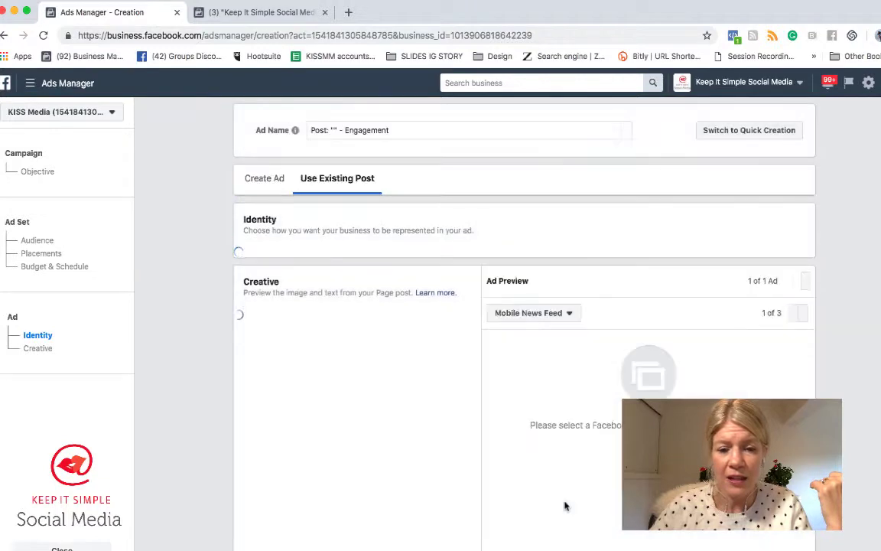
- Name the ad "event Macdonald Engagement", with a capital M in Macdonald
{"action": "left_click_drag", "start_coordinate": [394, 130], "coordinate": [306, 125]}
{"action": "type", "text": "event  macdonald Engagement"}
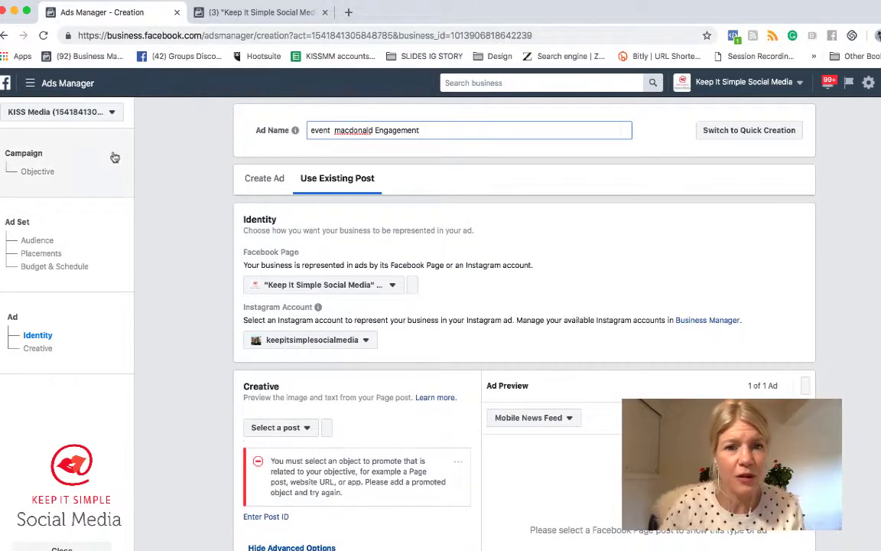
{"action": "left_click", "coordinate": [339, 130]}
{"action": "key", "text": "BackSpace"}
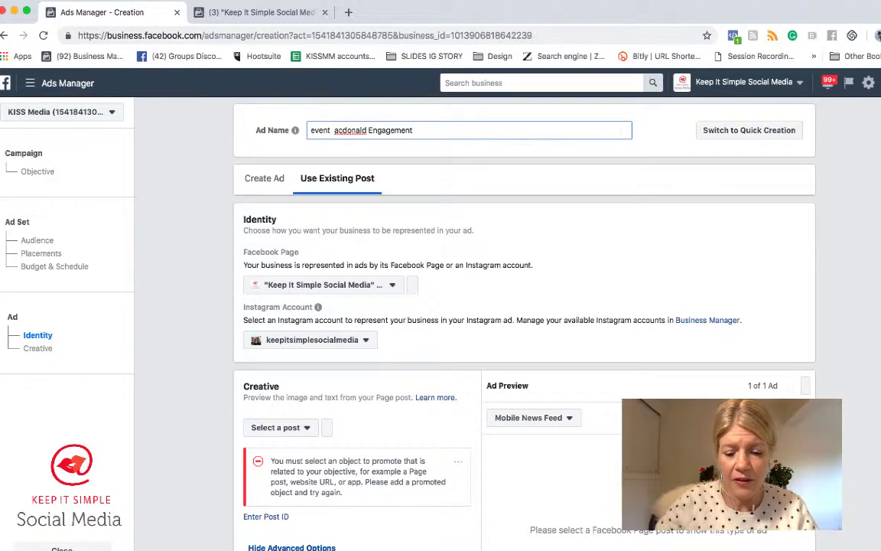
{"action": "type", "text": "M"}
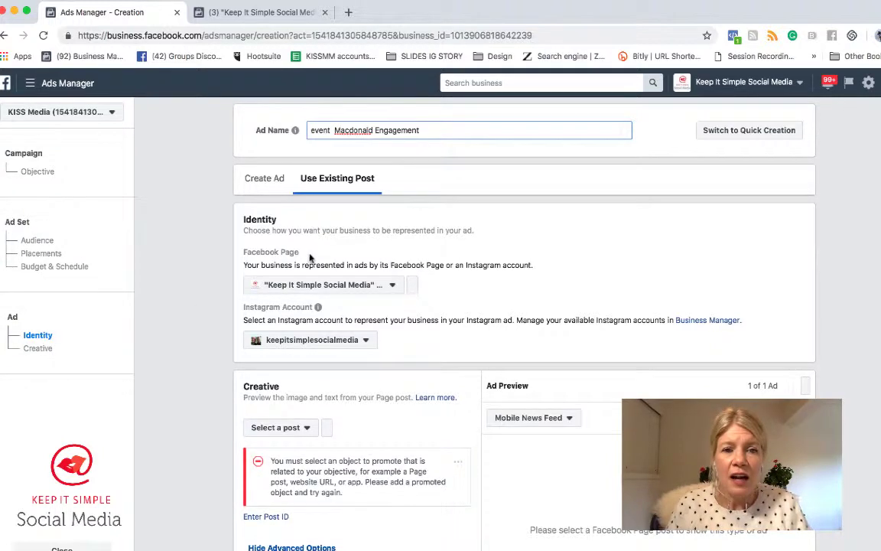
- Check the available Facebook Pages and Instagram accounts for the ad's identity, and review the creative options for using an existing post
{"action": "left_click", "coordinate": [394, 287]}
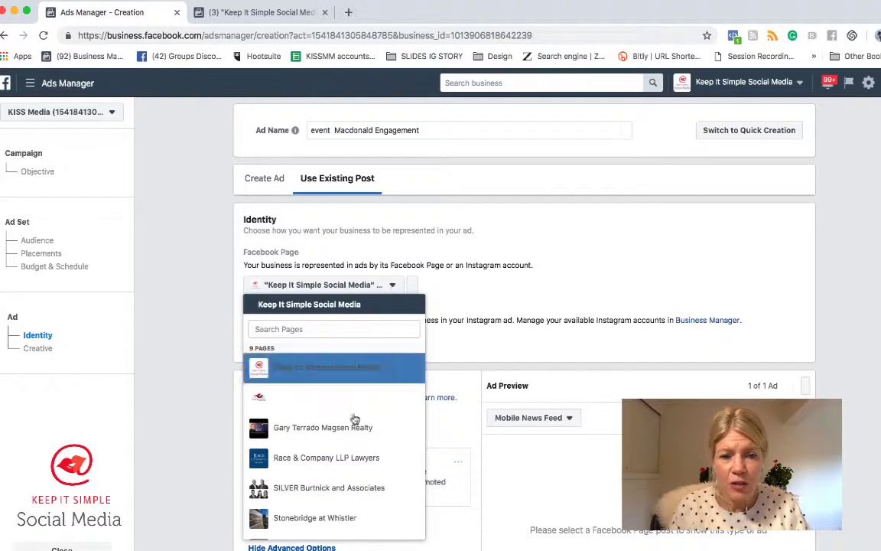
{"action": "left_click", "coordinate": [389, 285]}
{"action": "scroll", "coordinate": [456, 344], "scroll_direction": "down", "scroll_amount": 1}
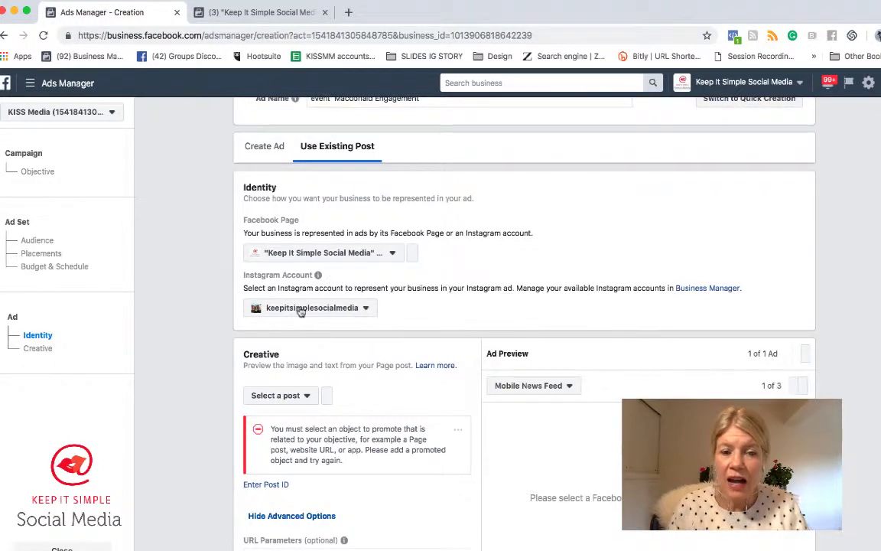
{"action": "scroll", "coordinate": [432, 313], "scroll_direction": "down", "scroll_amount": 1}
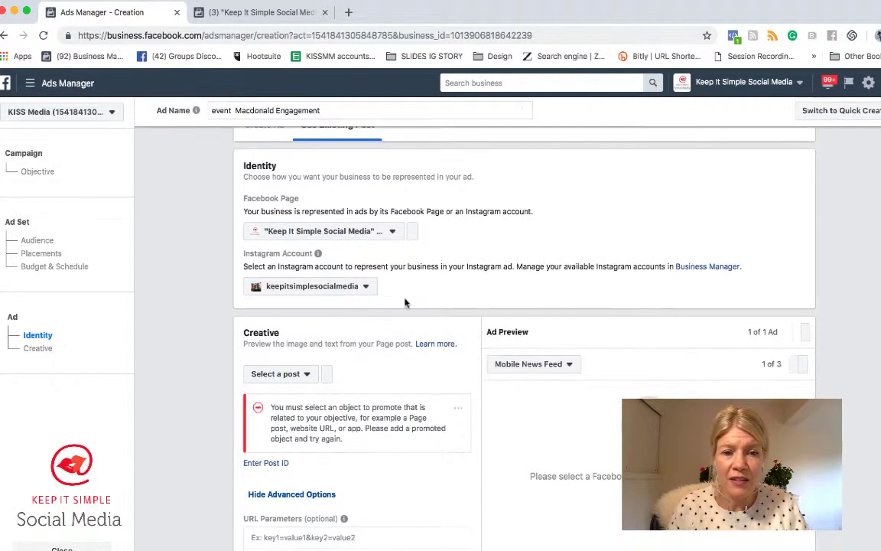
{"action": "left_click", "coordinate": [367, 288]}
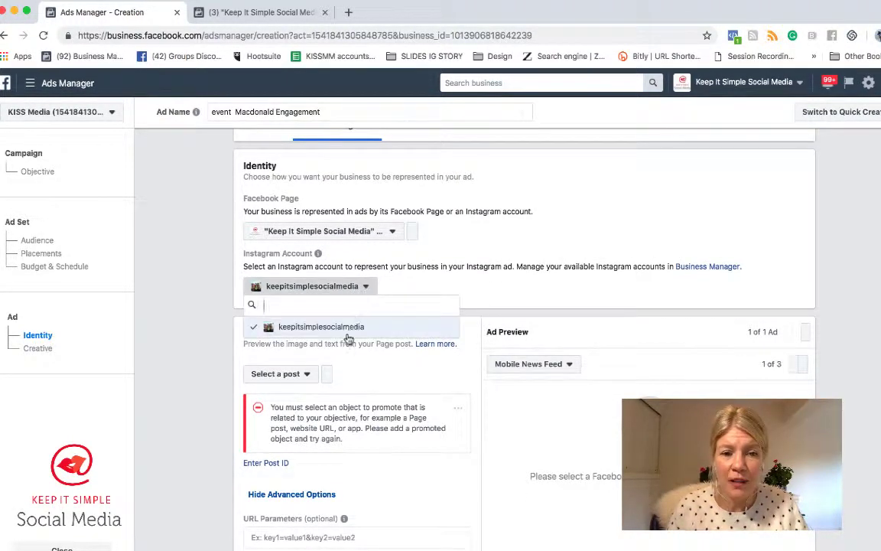
{"action": "left_click", "coordinate": [433, 273]}
{"action": "scroll", "coordinate": [437, 283], "scroll_direction": "down", "scroll_amount": 5}
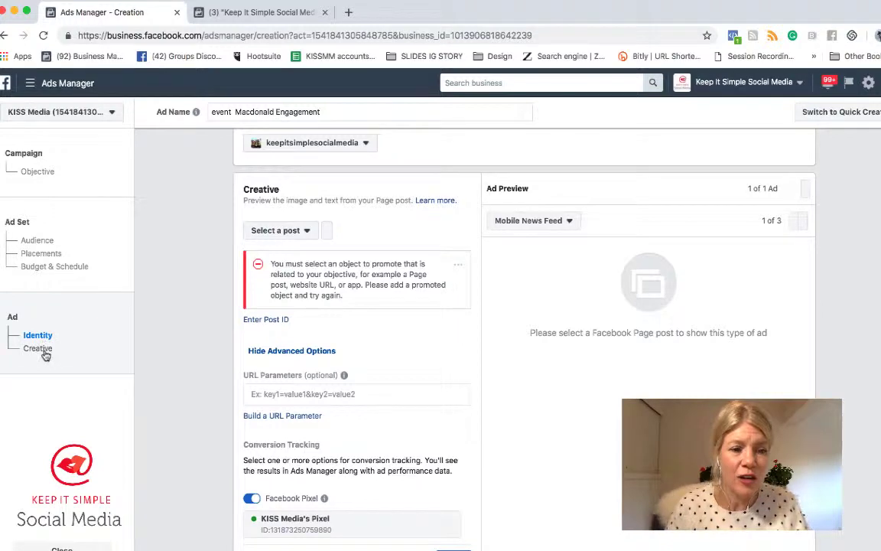
{"action": "scroll", "coordinate": [387, 354], "scroll_direction": "up", "scroll_amount": 5}
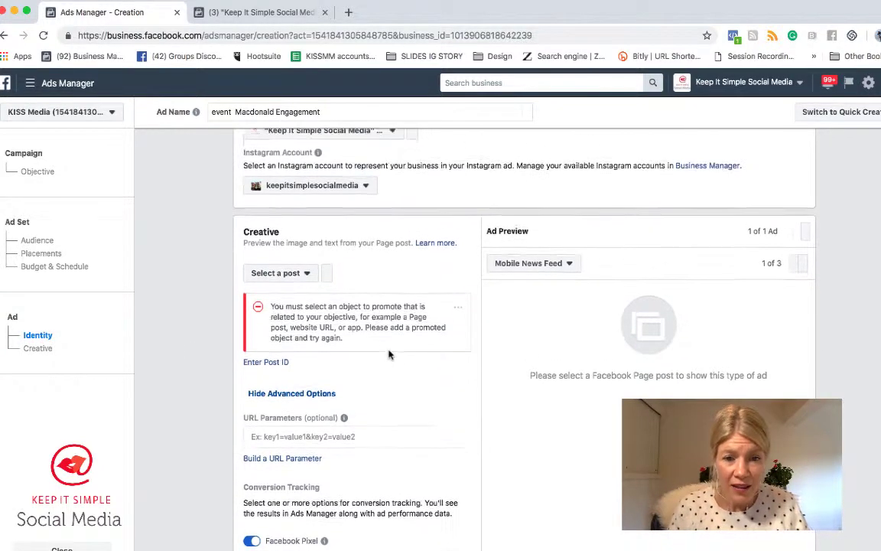
{"action": "scroll", "coordinate": [389, 354], "scroll_direction": "up", "scroll_amount": 1}
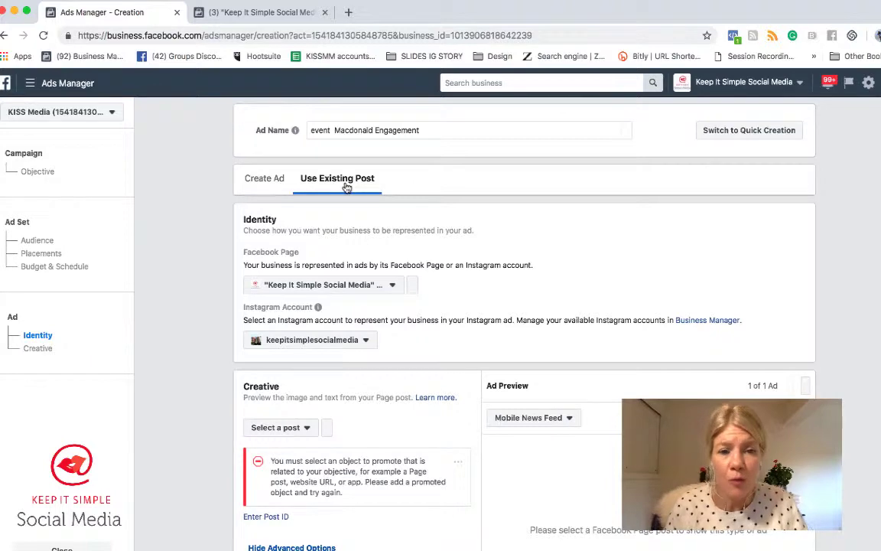
- Choose the Page's "A little bragging ;)" Facebook post about the Macdonald Realty event as the ad's existing post
{"action": "scroll", "coordinate": [321, 200], "scroll_direction": "down", "scroll_amount": 3}
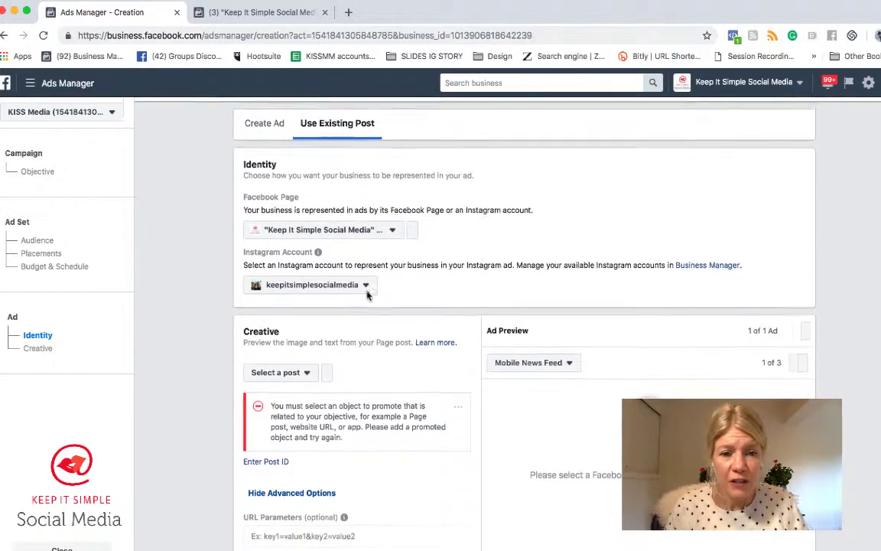
{"action": "scroll", "coordinate": [388, 333], "scroll_direction": "up", "scroll_amount": 3}
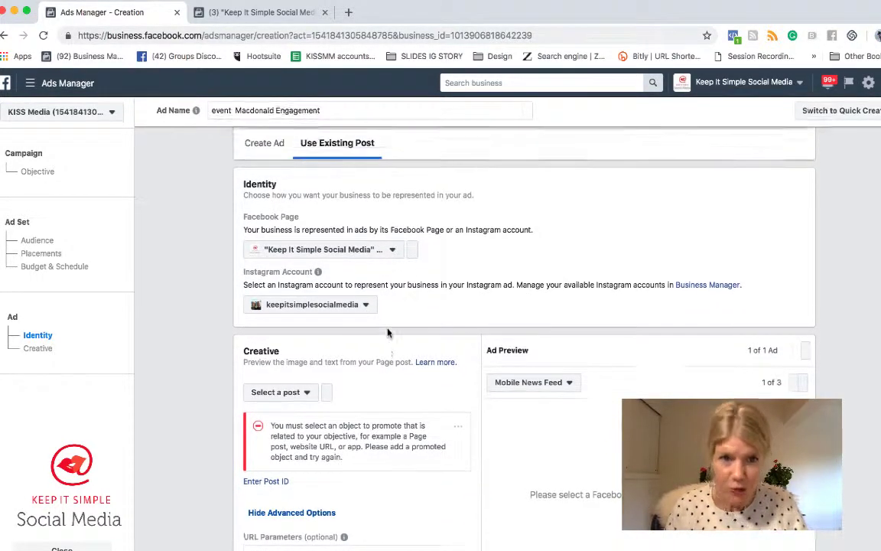
{"action": "scroll", "coordinate": [383, 352], "scroll_direction": "down", "scroll_amount": 2}
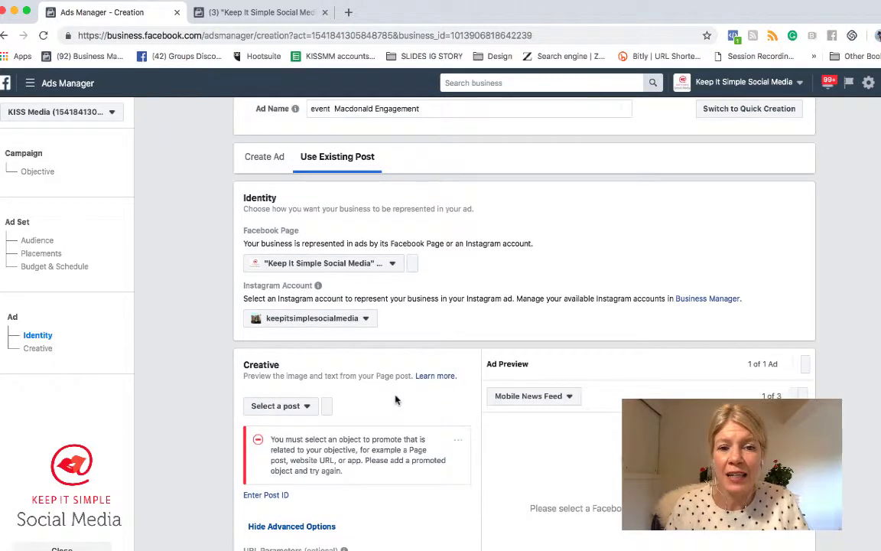
{"action": "scroll", "coordinate": [390, 391], "scroll_direction": "down", "scroll_amount": 4}
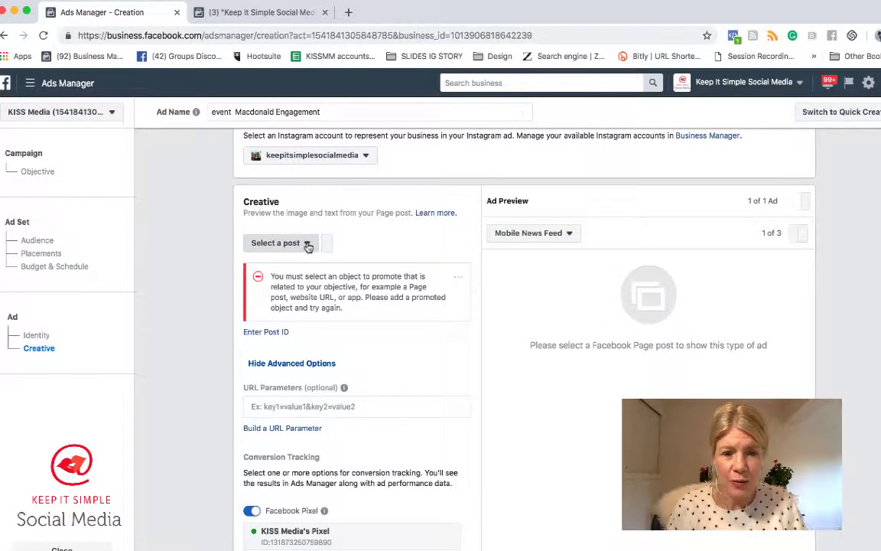
{"action": "left_click", "coordinate": [309, 246]}
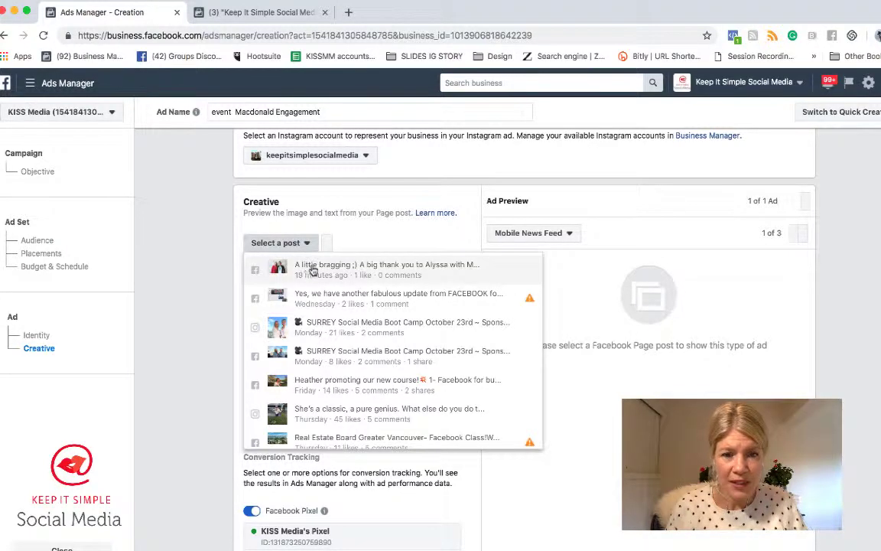
{"action": "left_click", "coordinate": [257, 12]}
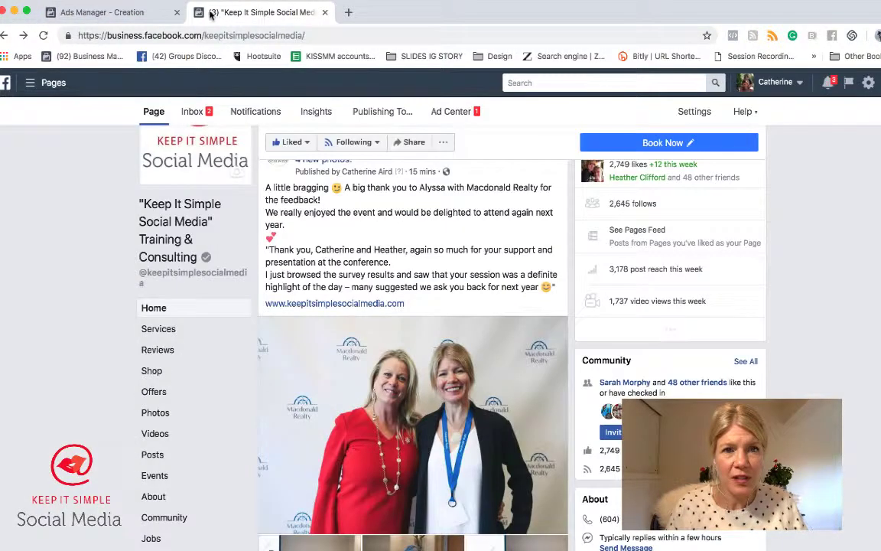
{"action": "left_click", "coordinate": [156, 11]}
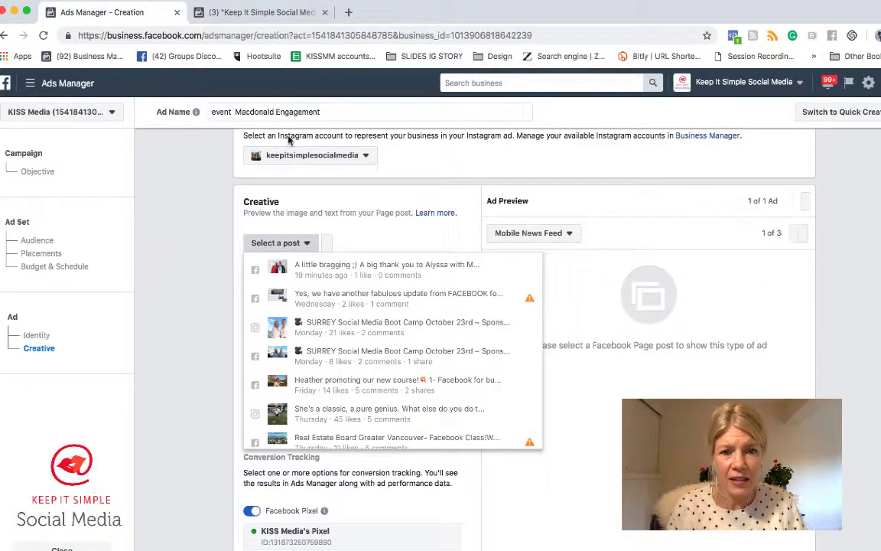
{"action": "left_click", "coordinate": [342, 264]}
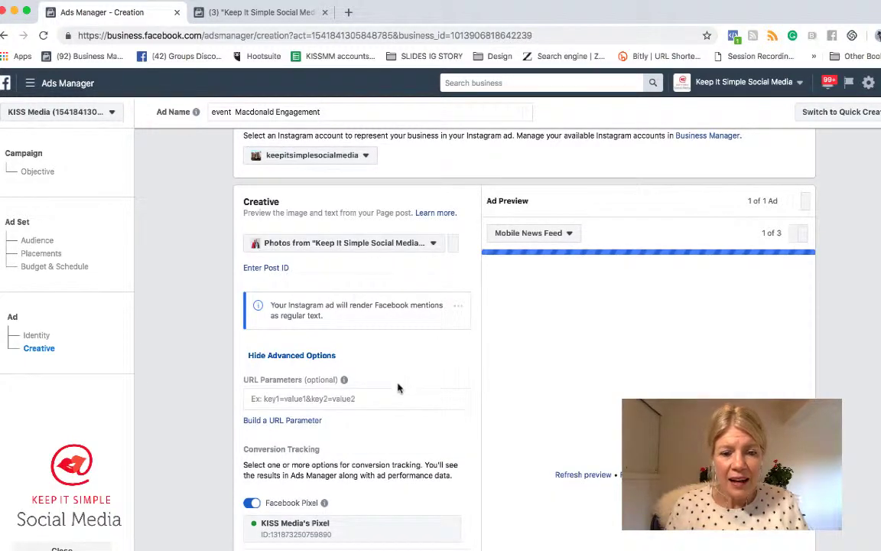
- Review the selected post's mobile preview together with the URL parameter and conversion tracking options
{"action": "scroll", "coordinate": [397, 388], "scroll_direction": "down", "scroll_amount": 1}
{"action": "scroll", "coordinate": [397, 388], "scroll_direction": "up", "scroll_amount": 1}
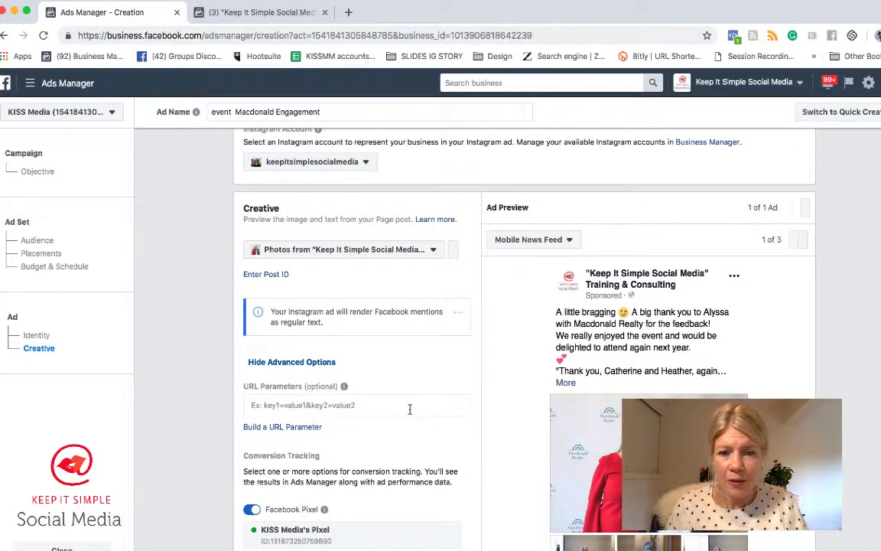
{"action": "scroll", "coordinate": [409, 410], "scroll_direction": "down", "scroll_amount": 5}
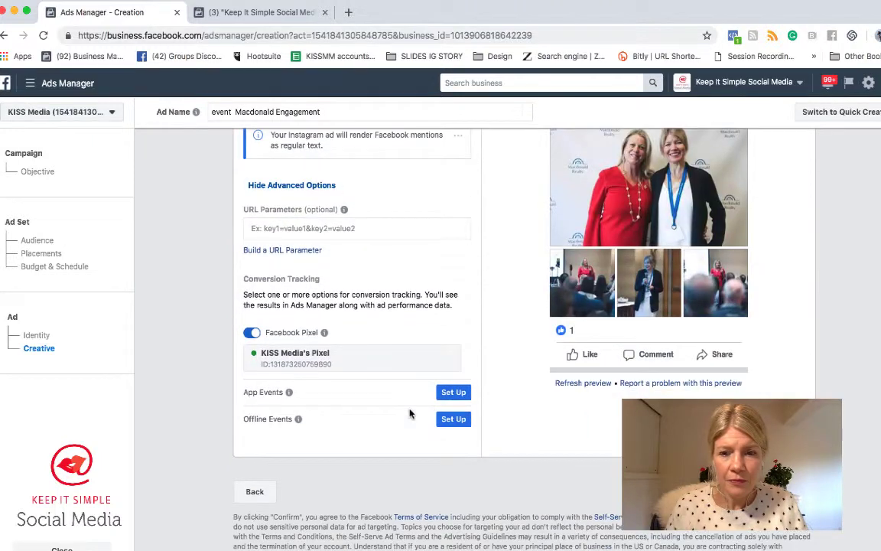
{"action": "scroll", "coordinate": [410, 414], "scroll_direction": "up", "scroll_amount": 3}
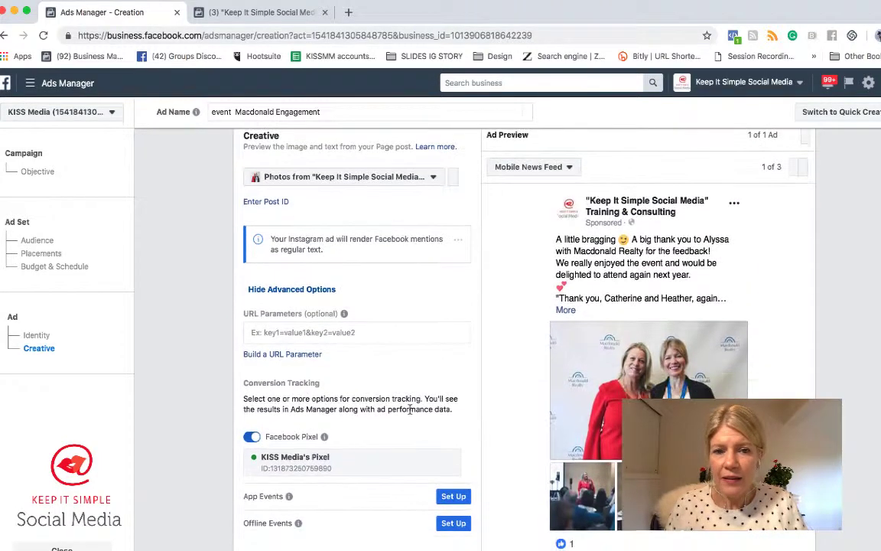
{"action": "scroll", "coordinate": [410, 409], "scroll_direction": "down", "scroll_amount": 1}
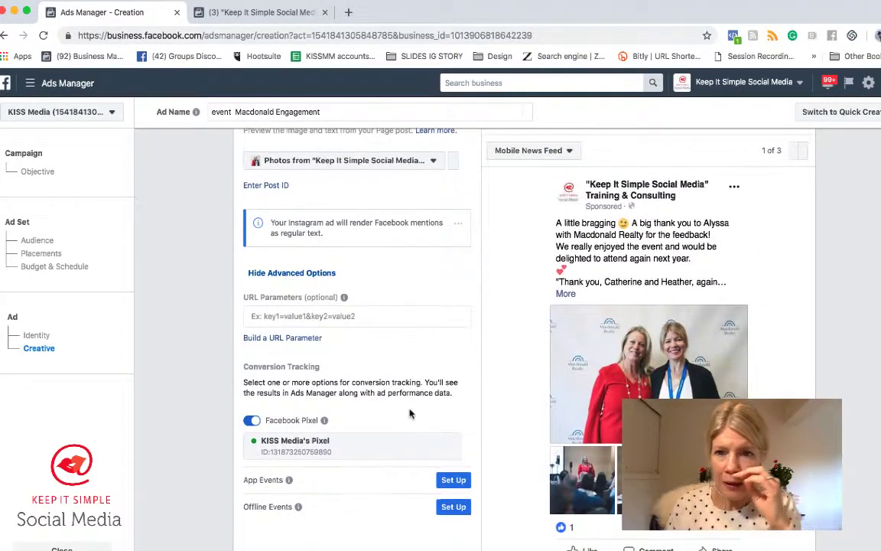
- Preview the ad in the Instagram Feed format and flip through the carousel photos
{"action": "left_click", "coordinate": [571, 155]}
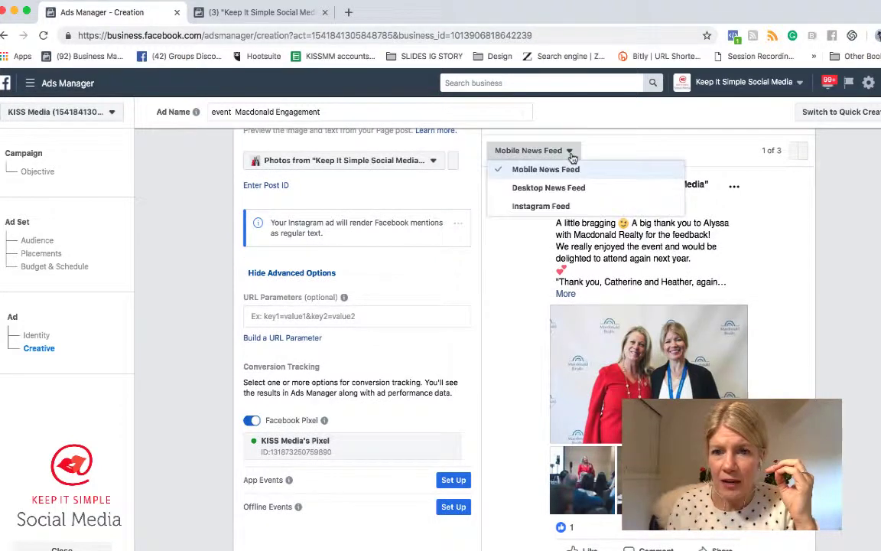
{"action": "left_click", "coordinate": [547, 207]}
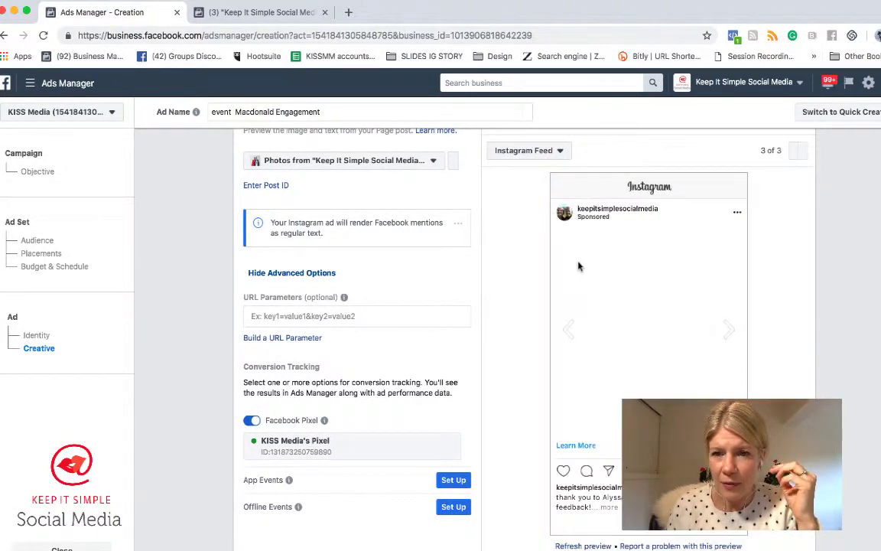
{"action": "left_click", "coordinate": [730, 331]}
{"action": "left_click", "coordinate": [730, 330]}
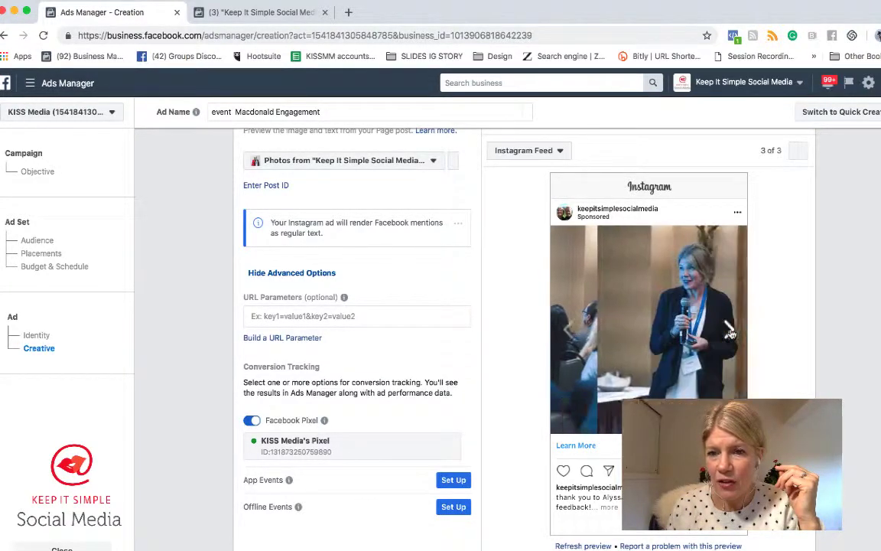
- Compare the photo layout of the original post on the Facebook Page with the remaining photos in the Instagram carousel preview
{"action": "left_click", "coordinate": [247, 14]}
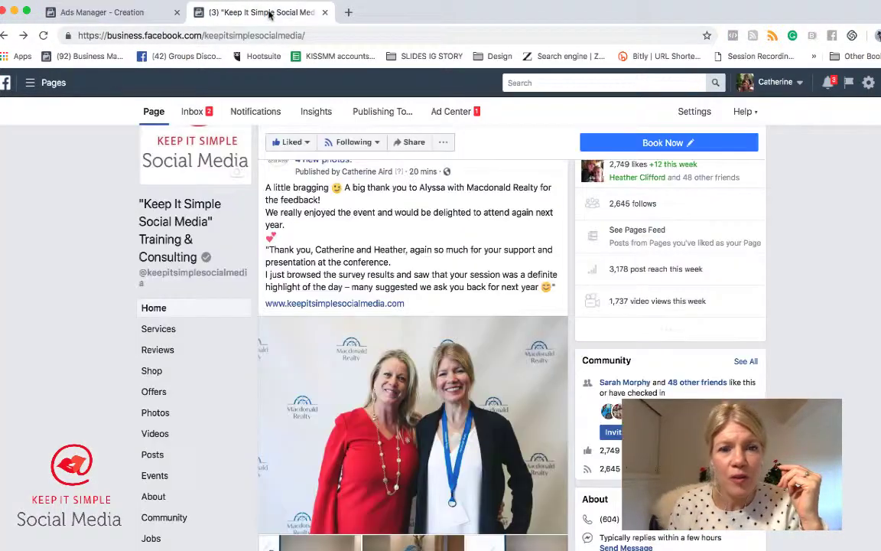
{"action": "scroll", "coordinate": [487, 408], "scroll_direction": "down", "scroll_amount": 3}
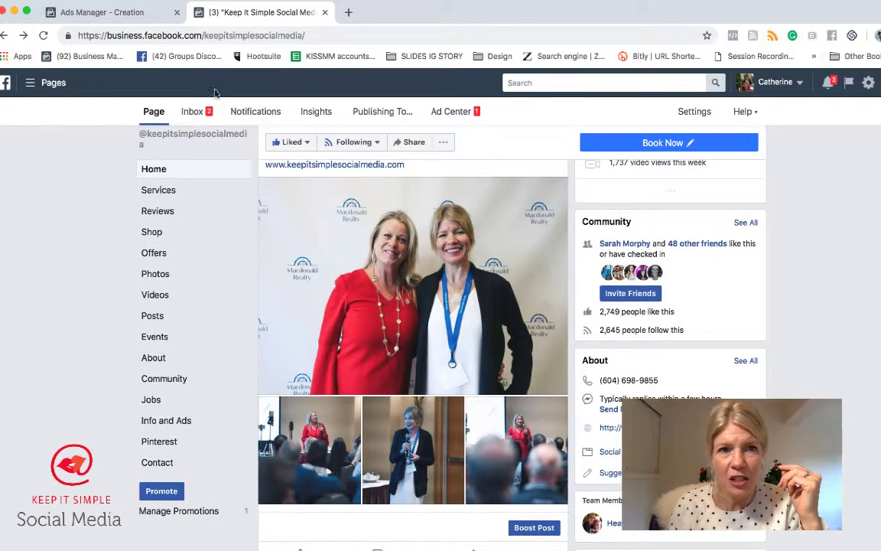
{"action": "left_click", "coordinate": [107, 13]}
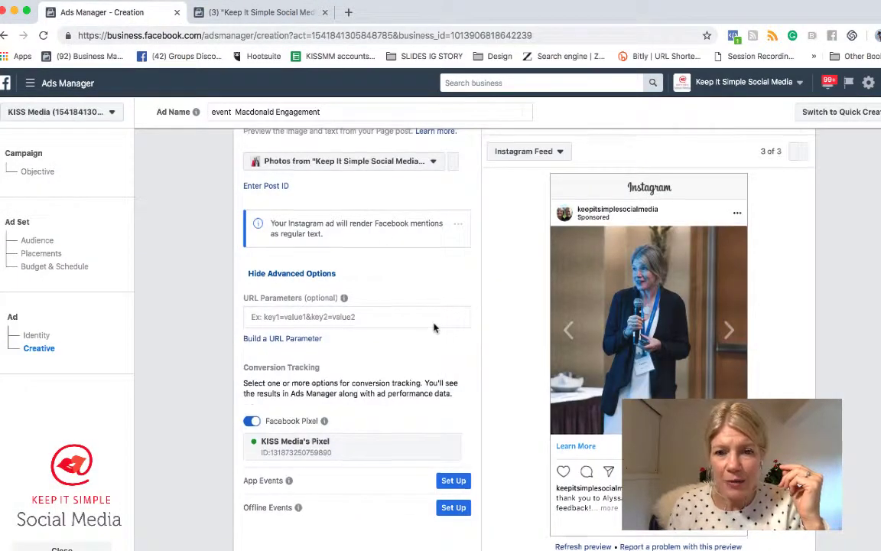
{"action": "scroll", "coordinate": [451, 333], "scroll_direction": "up", "scroll_amount": 1}
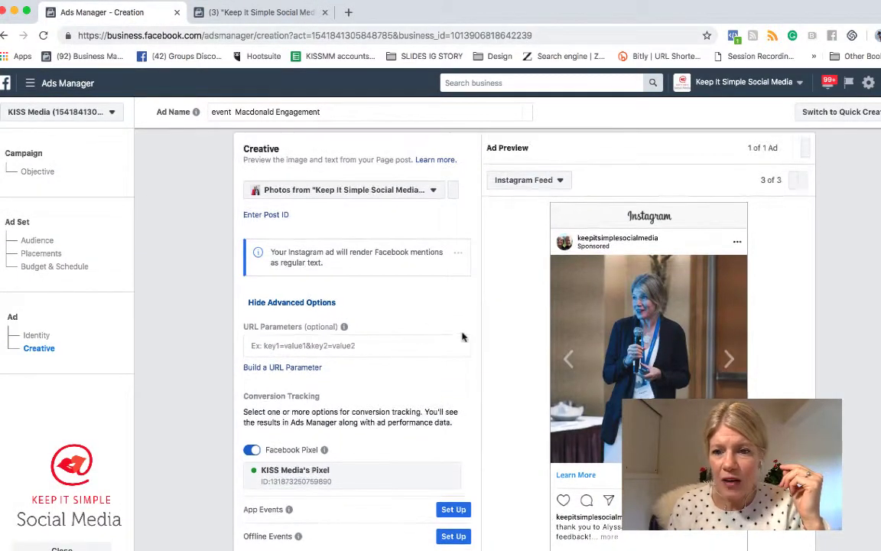
{"action": "left_click", "coordinate": [727, 367]}
{"action": "left_click", "coordinate": [728, 368]}
{"action": "left_click", "coordinate": [729, 367]}
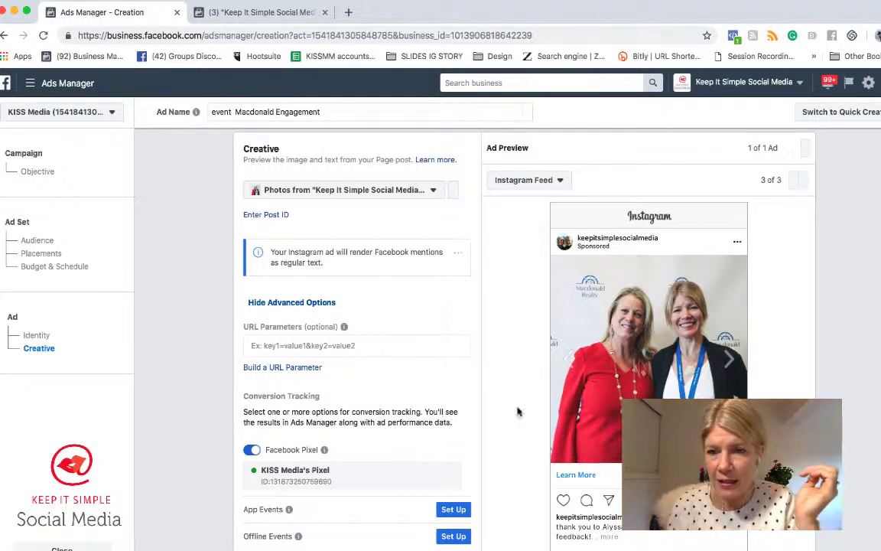
- Preview the ad in the Desktop News Feed and Mobile News Feed formats
{"action": "scroll", "coordinate": [528, 413], "scroll_direction": "down", "scroll_amount": 1}
{"action": "scroll", "coordinate": [549, 413], "scroll_direction": "up", "scroll_amount": 3}
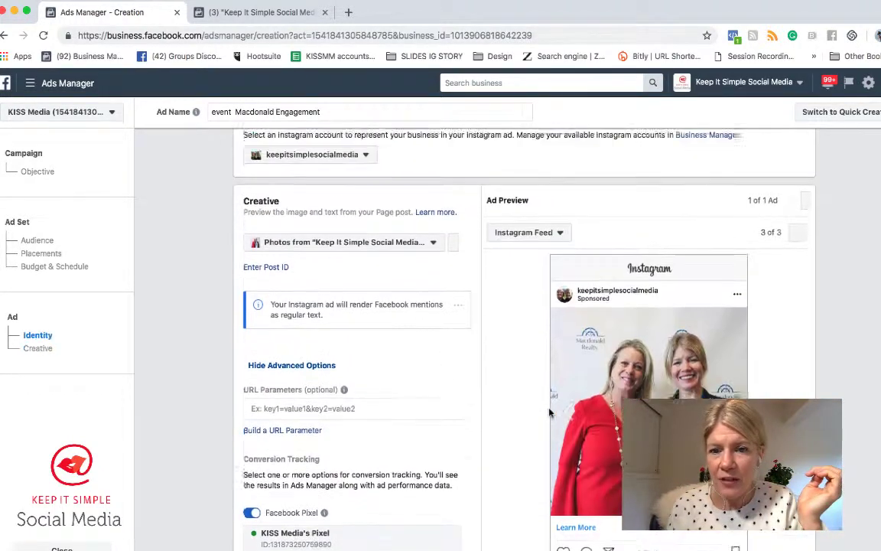
{"action": "scroll", "coordinate": [549, 413], "scroll_direction": "up", "scroll_amount": 1}
{"action": "left_click", "coordinate": [557, 256]}
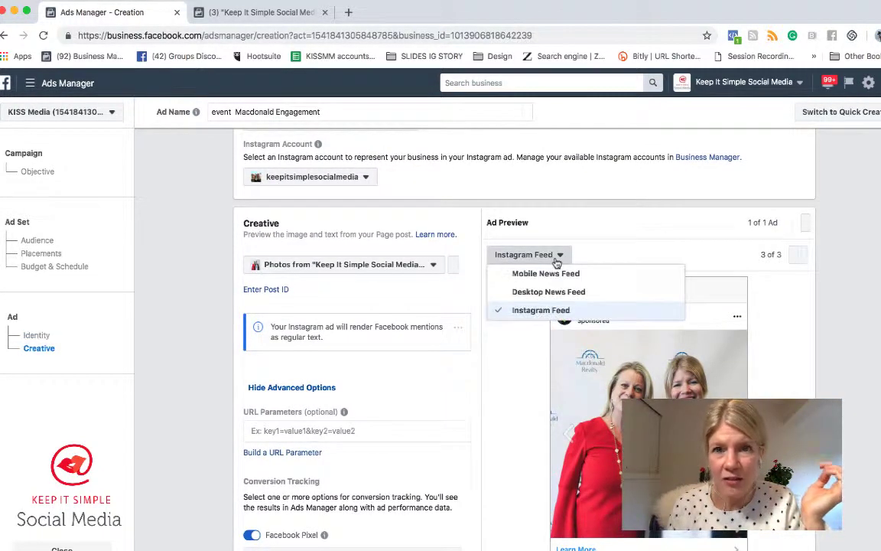
{"action": "left_click", "coordinate": [528, 292]}
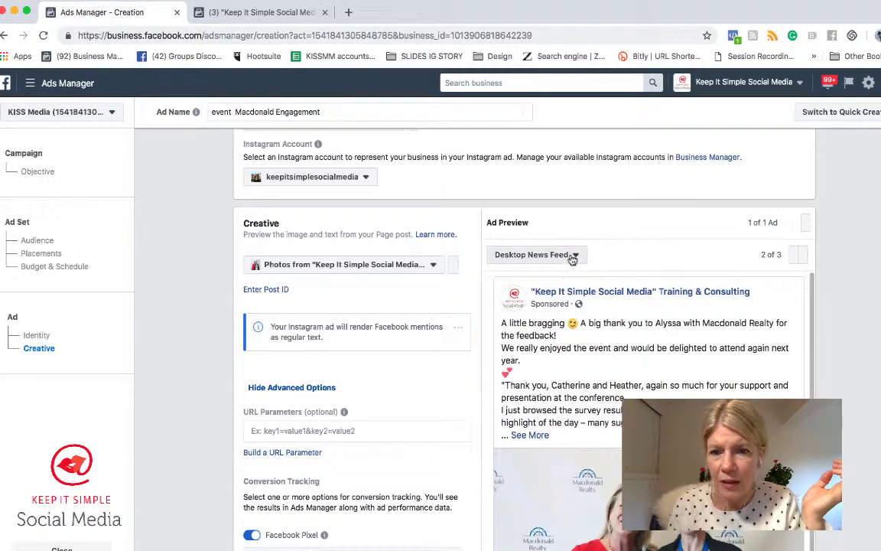
{"action": "left_click", "coordinate": [569, 255]}
{"action": "left_click", "coordinate": [545, 273]}
{"action": "scroll", "coordinate": [570, 385], "scroll_direction": "down", "scroll_amount": 4}
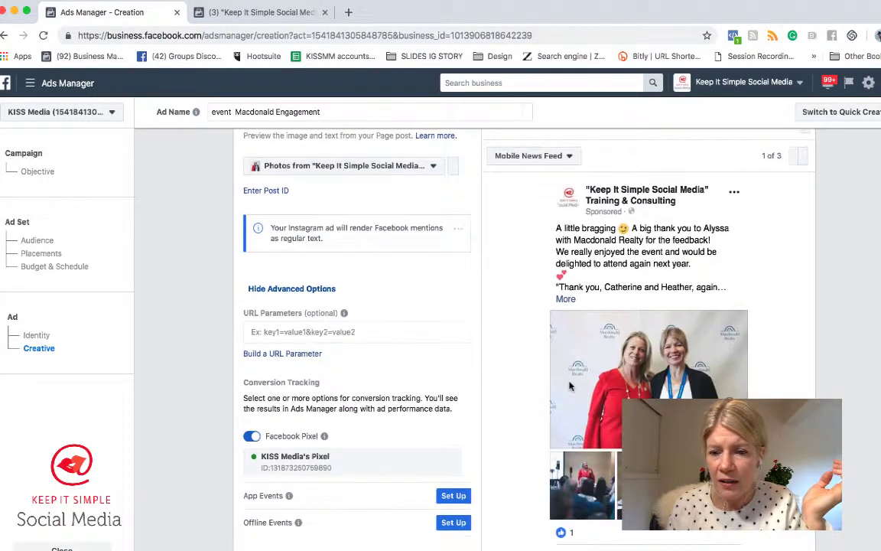
- Check the creative and tracking settings a last time and confirm the ad to submit it for publishing
{"action": "scroll", "coordinate": [570, 384], "scroll_direction": "up", "scroll_amount": 2}
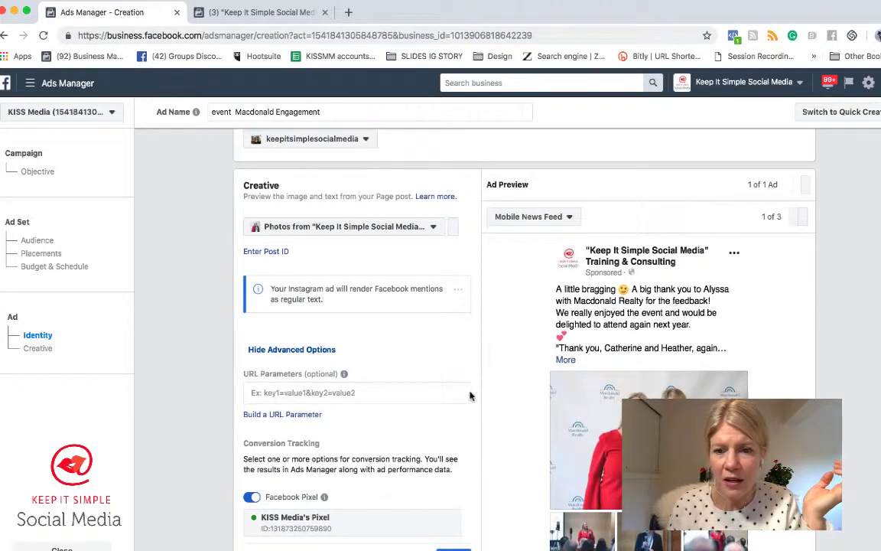
{"action": "scroll", "coordinate": [470, 396], "scroll_direction": "down", "scroll_amount": 4}
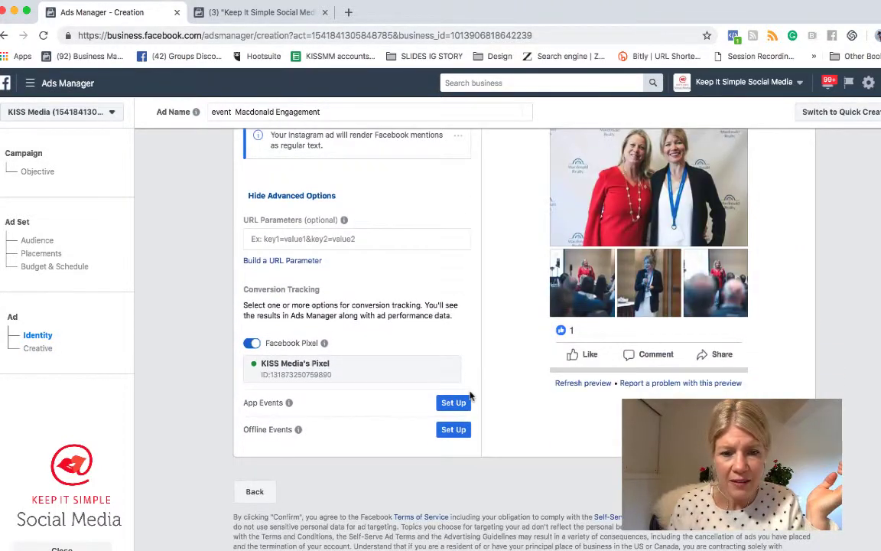
{"action": "scroll", "coordinate": [471, 395], "scroll_direction": "up", "scroll_amount": 5}
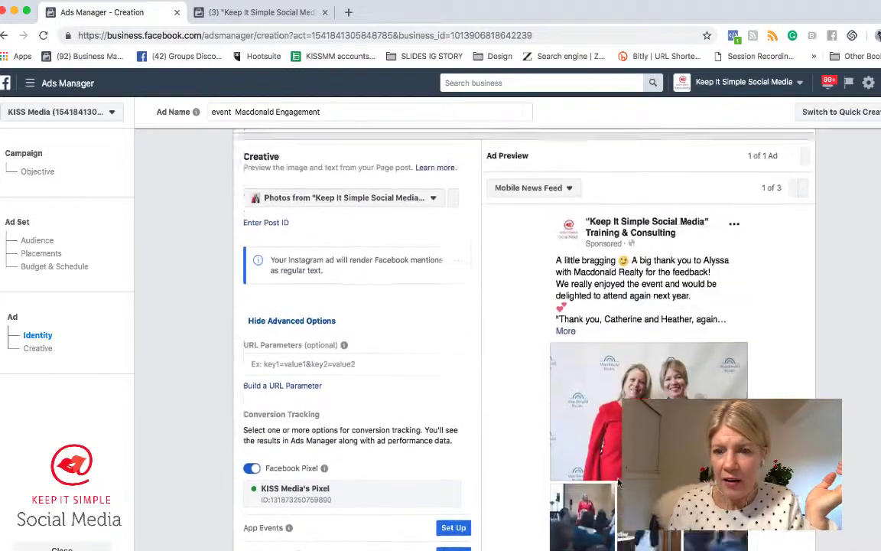
{"action": "scroll", "coordinate": [618, 482], "scroll_direction": "up", "scroll_amount": 2}
{"action": "scroll", "coordinate": [618, 482], "scroll_direction": "down", "scroll_amount": 6}
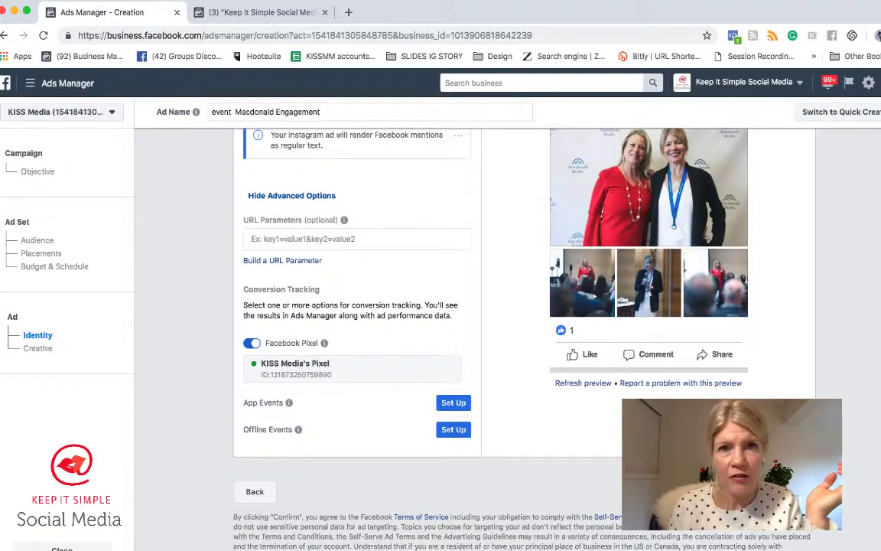
{"action": "left_click", "coordinate": [790, 491]}
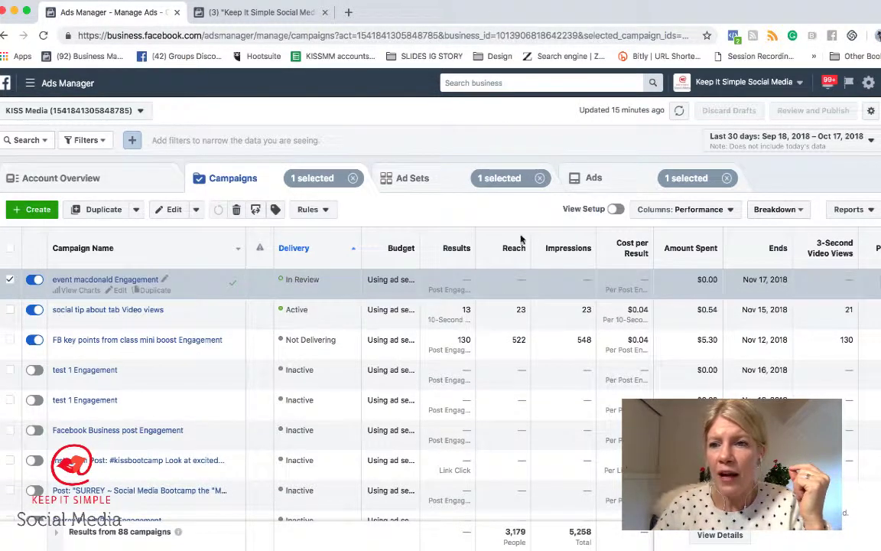
- Set the campaign report's date range to Lifetime and look over the Macdonald campaign's delivery and performance columns
{"action": "left_click", "coordinate": [774, 136]}
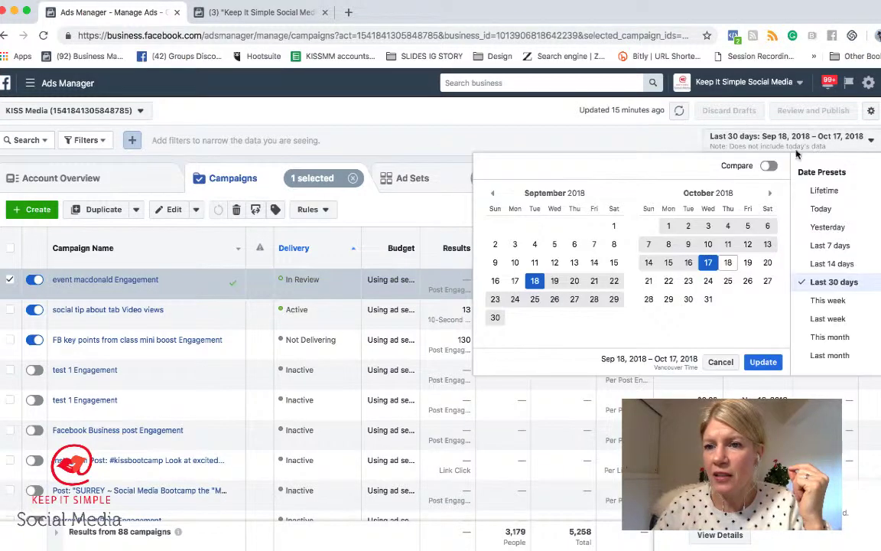
{"action": "left_click", "coordinate": [822, 191]}
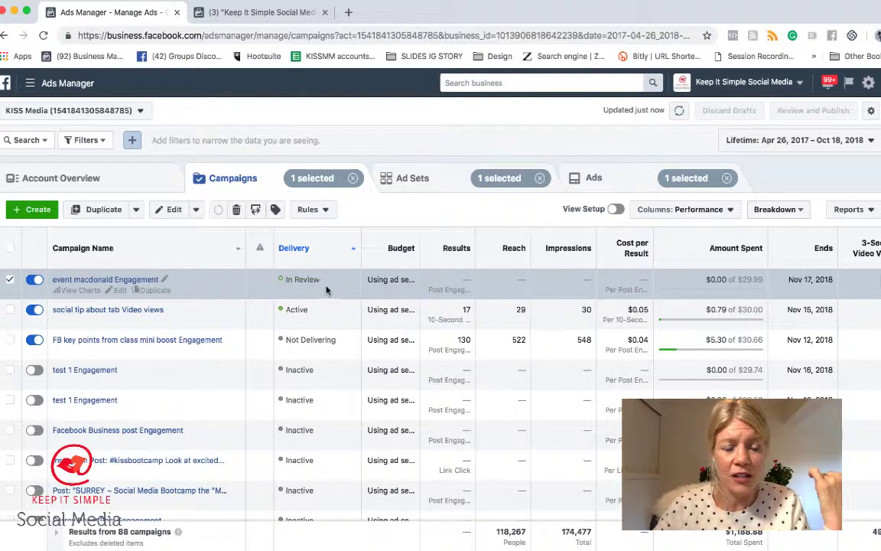
{"action": "scroll", "coordinate": [317, 286], "scroll_direction": "right", "scroll_amount": 1}
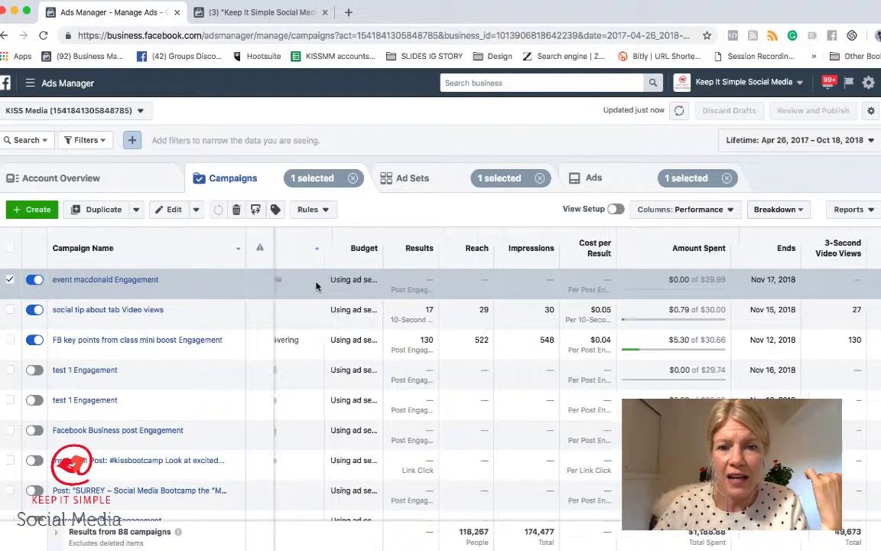
{"action": "scroll", "coordinate": [317, 285], "scroll_direction": "left", "scroll_amount": 1}
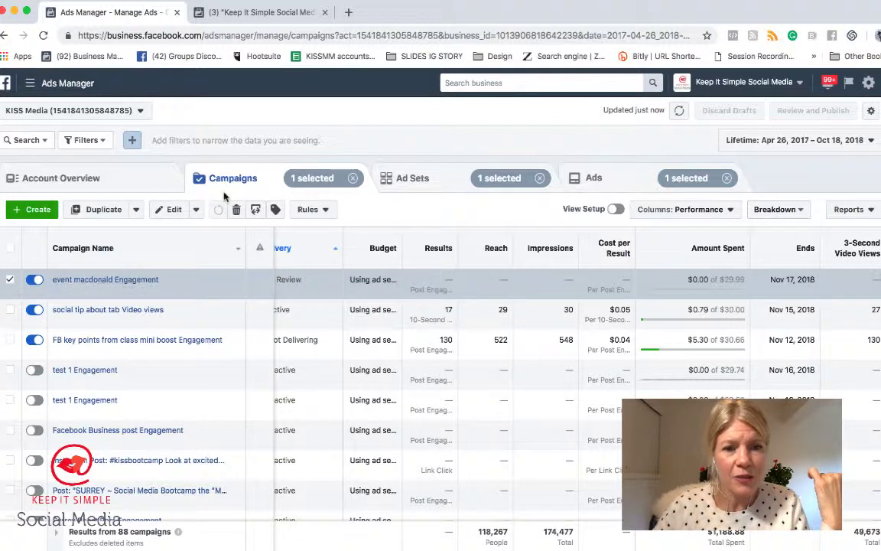
- Inspect the Macdonald ad set's editable daily budget and its start and end schedule, cancelling each edit
{"action": "left_click", "coordinate": [406, 178]}
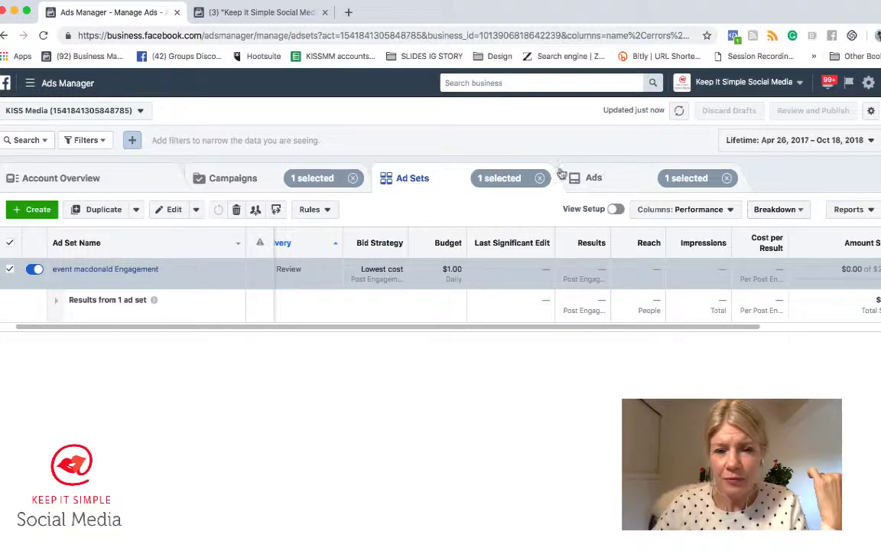
{"action": "mouse_move", "coordinate": [441, 257]}
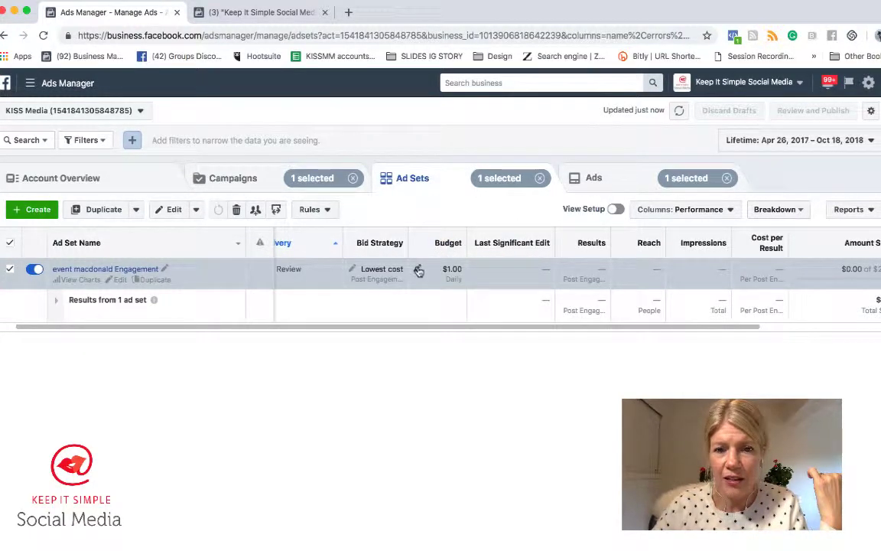
{"action": "left_click", "coordinate": [418, 271]}
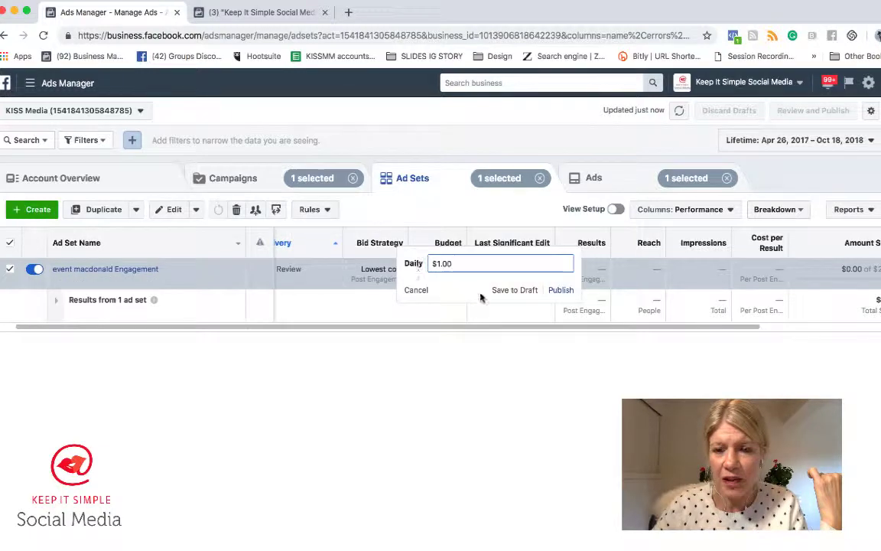
{"action": "left_click", "coordinate": [416, 290]}
{"action": "scroll", "coordinate": [599, 258], "scroll_direction": "right", "scroll_amount": 5}
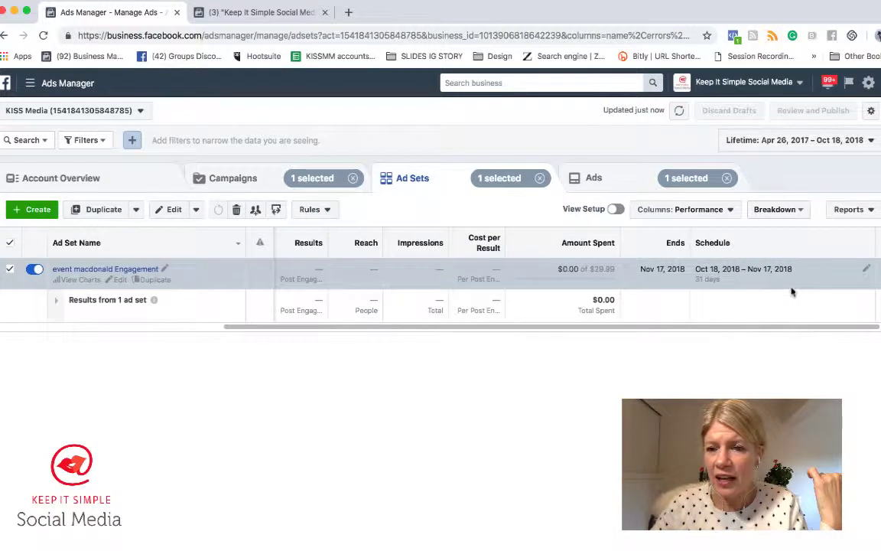
{"action": "left_click", "coordinate": [867, 269]}
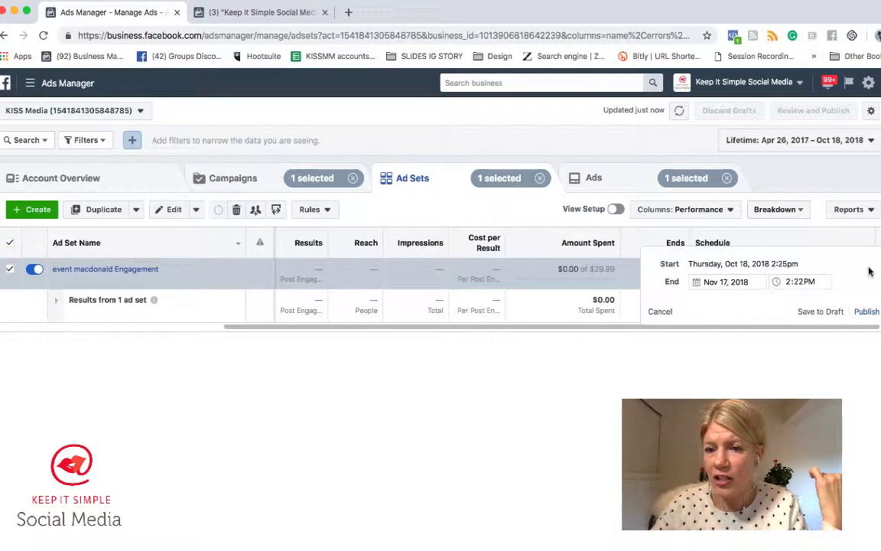
{"action": "left_click", "coordinate": [661, 313]}
- Preview the Macdonald ad, request its Instagram post with comments, and return to the campaign list
{"action": "left_click", "coordinate": [608, 180]}
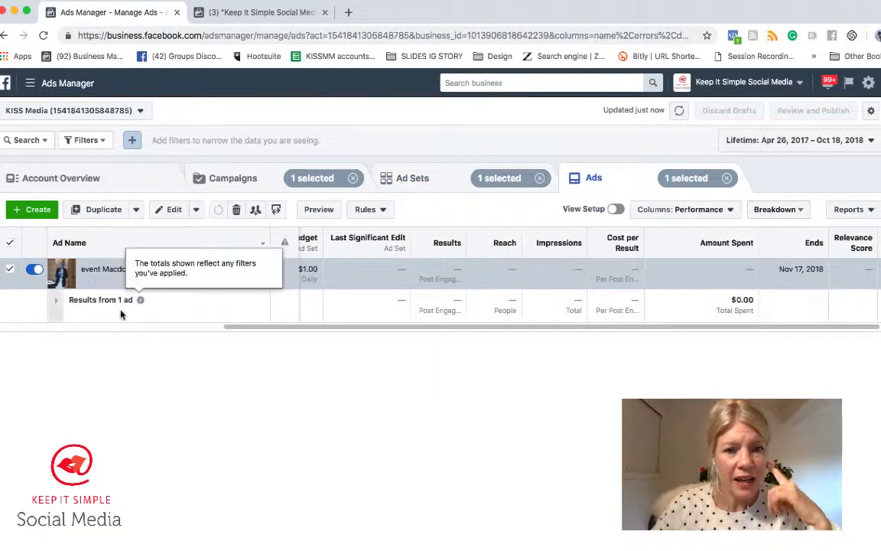
{"action": "scroll", "coordinate": [84, 275], "scroll_direction": "left", "scroll_amount": 5}
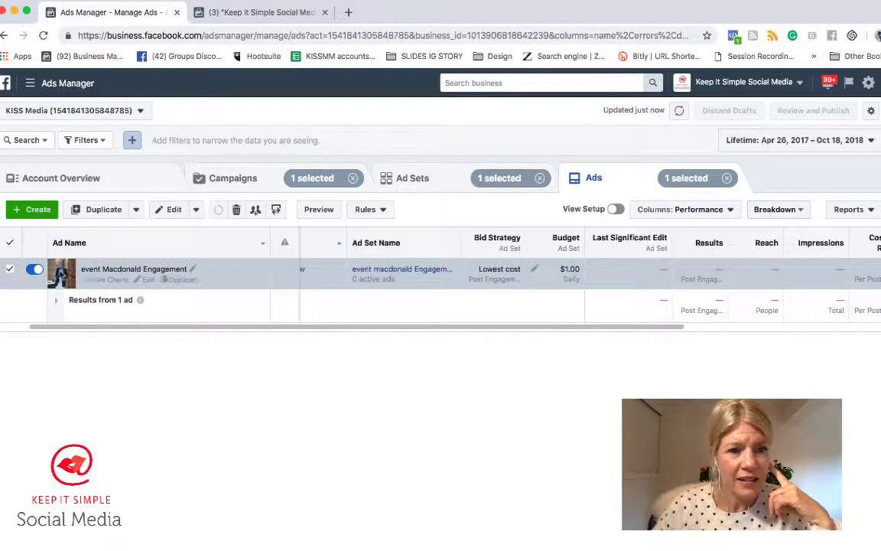
{"action": "left_click", "coordinate": [319, 210]}
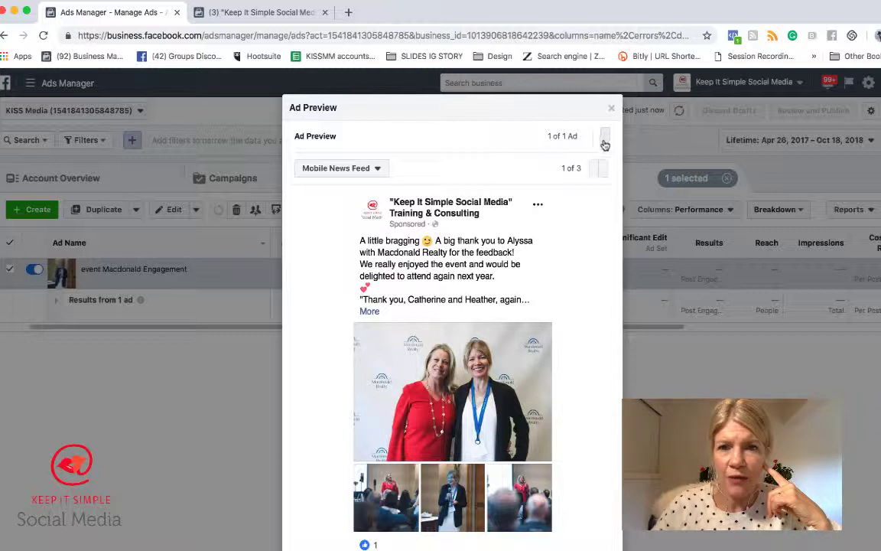
{"action": "left_click", "coordinate": [605, 140]}
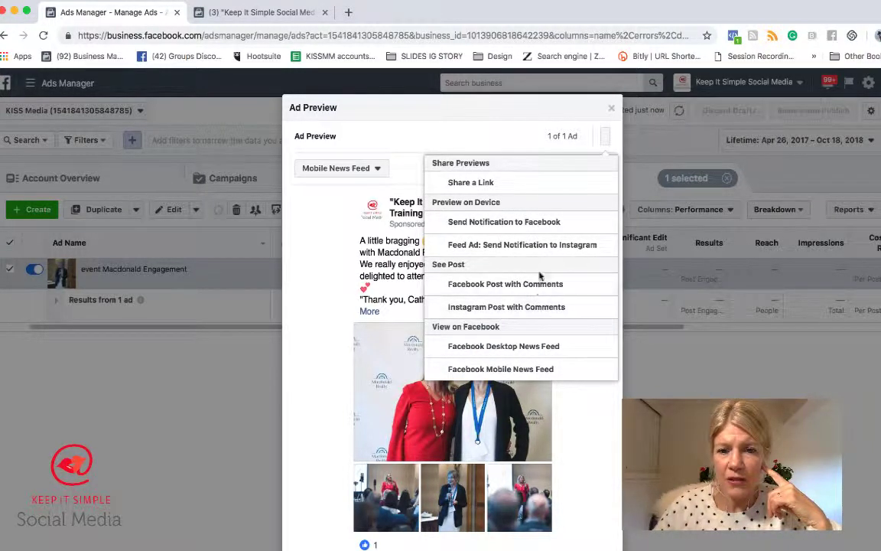
{"action": "left_click", "coordinate": [459, 307]}
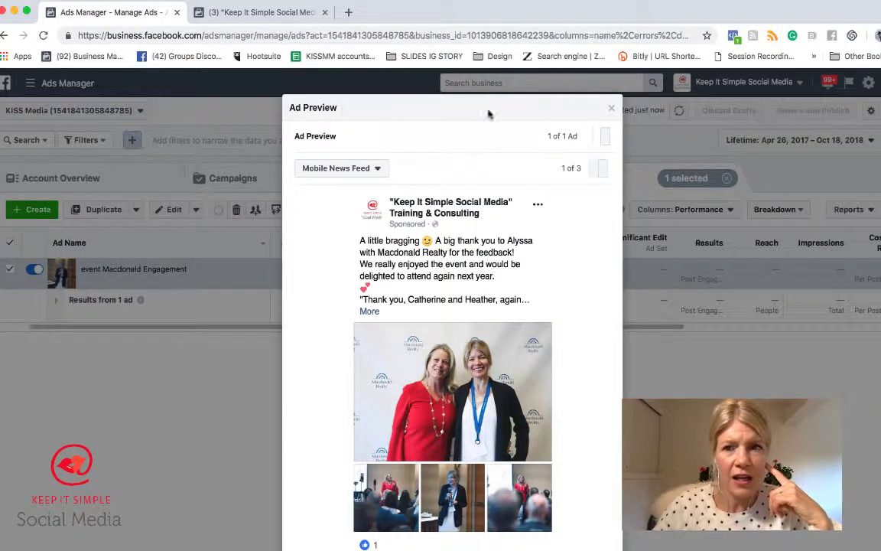
{"action": "left_click", "coordinate": [613, 110]}
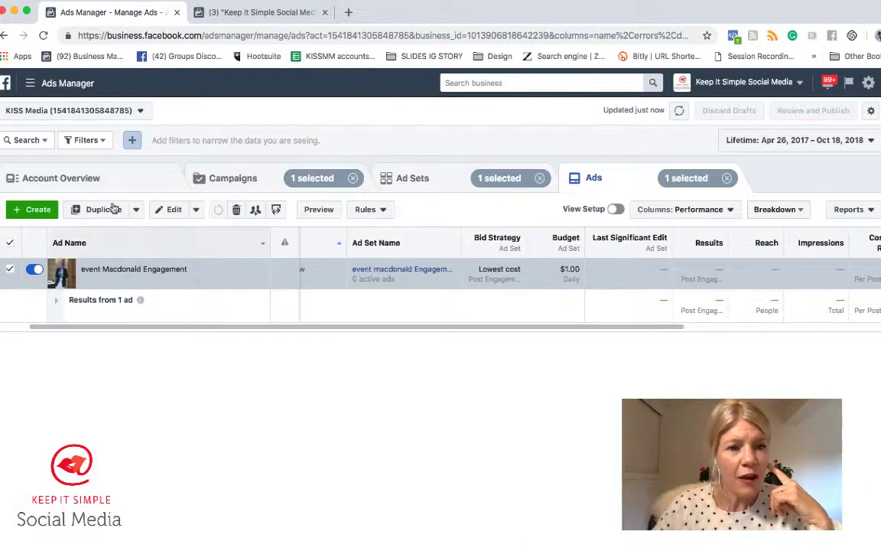
{"action": "left_click", "coordinate": [223, 188]}
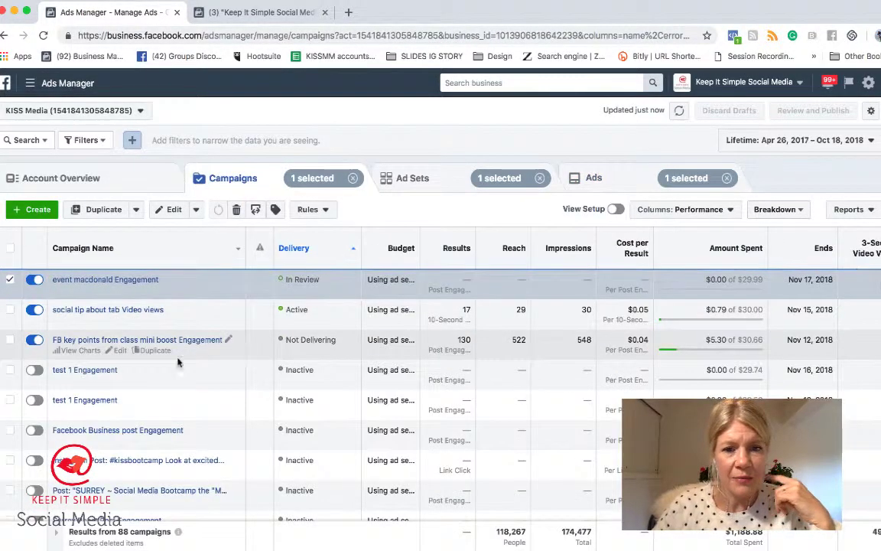